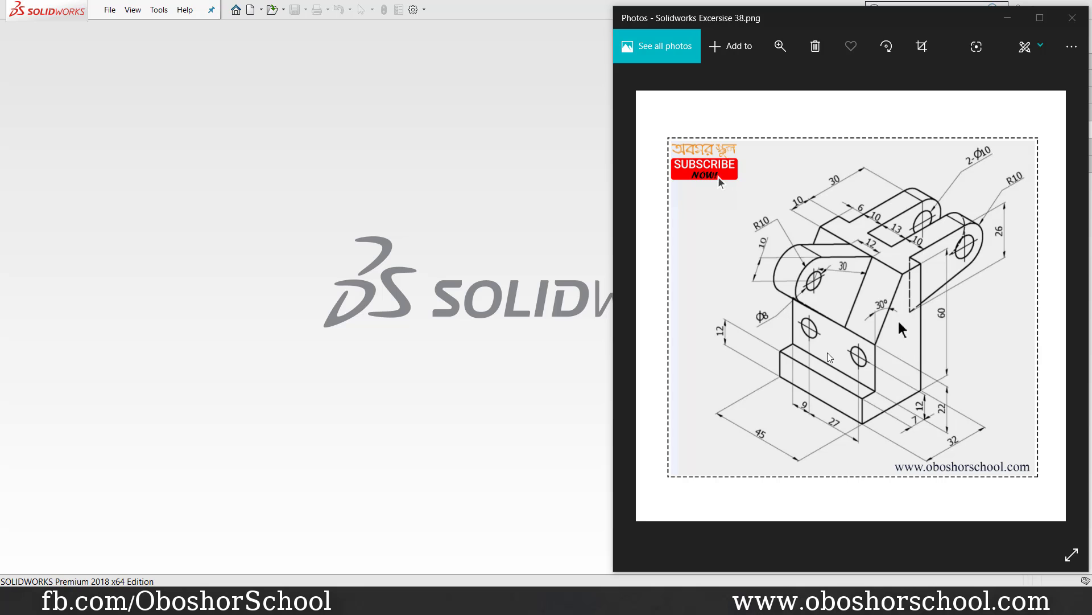
Leave the reference drawing in Photos and bring SOLIDWORKS to the front.
{"action": "left_click", "coordinate": [110, 12]}
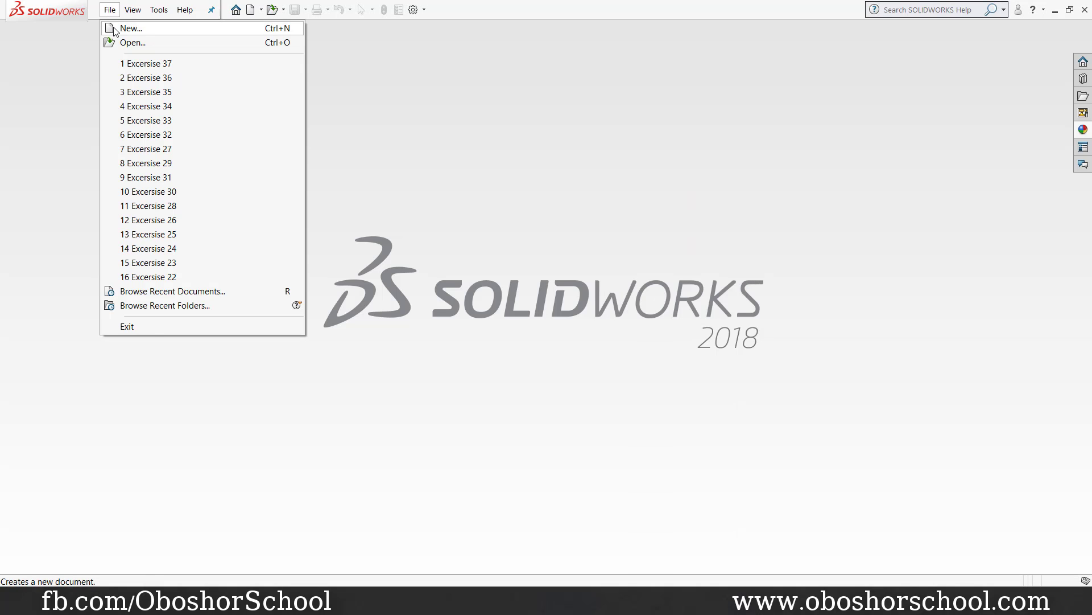
Create a new part in MMGS millimetre units with a Plain White background scene.
{"action": "left_click", "coordinate": [126, 26]}
{"action": "left_click", "coordinate": [281, 268]}
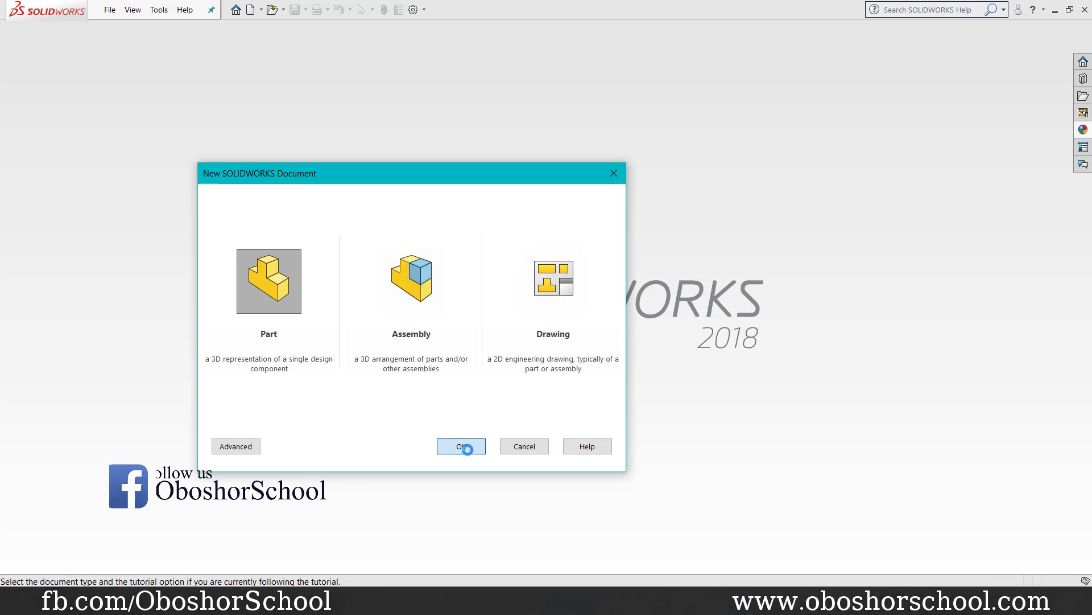
{"action": "left_click", "coordinate": [462, 446]}
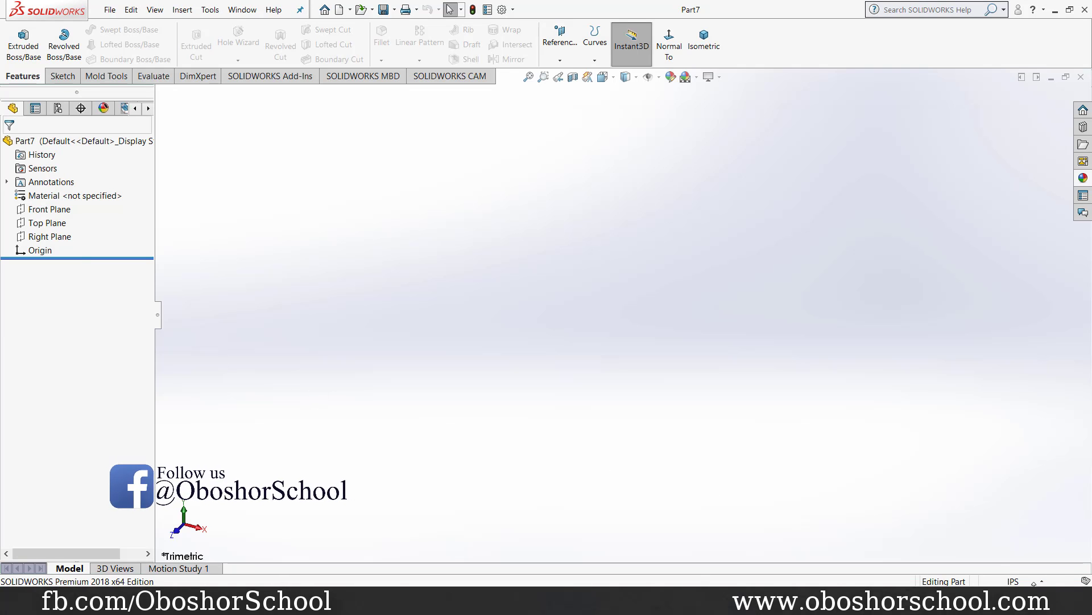
{"action": "left_click", "coordinate": [1014, 580]}
{"action": "left_click", "coordinate": [1011, 534]}
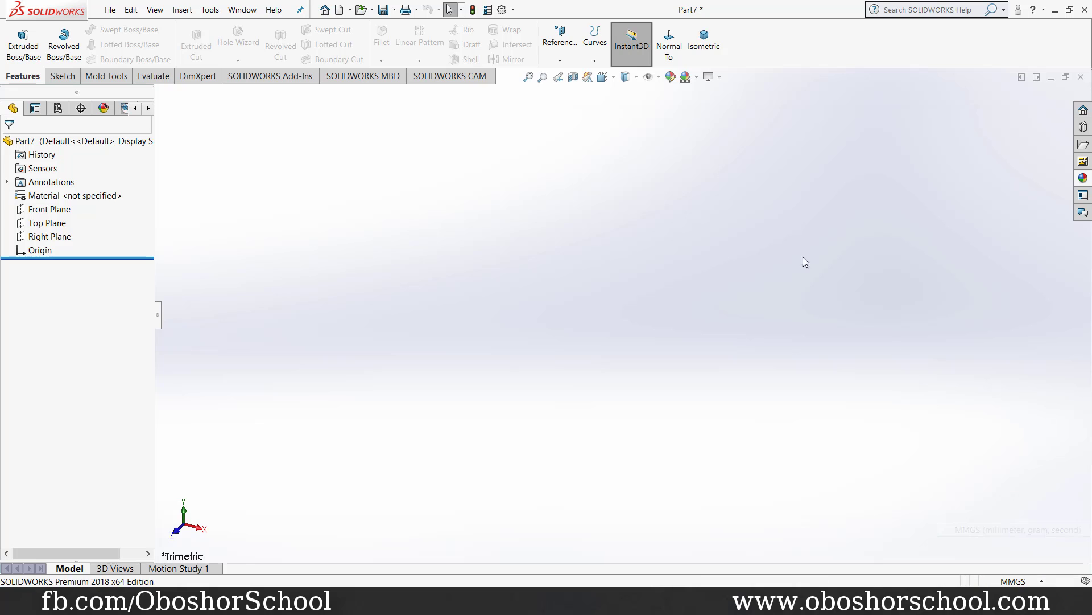
{"action": "left_click", "coordinate": [697, 78]}
{"action": "left_click", "coordinate": [718, 107]}
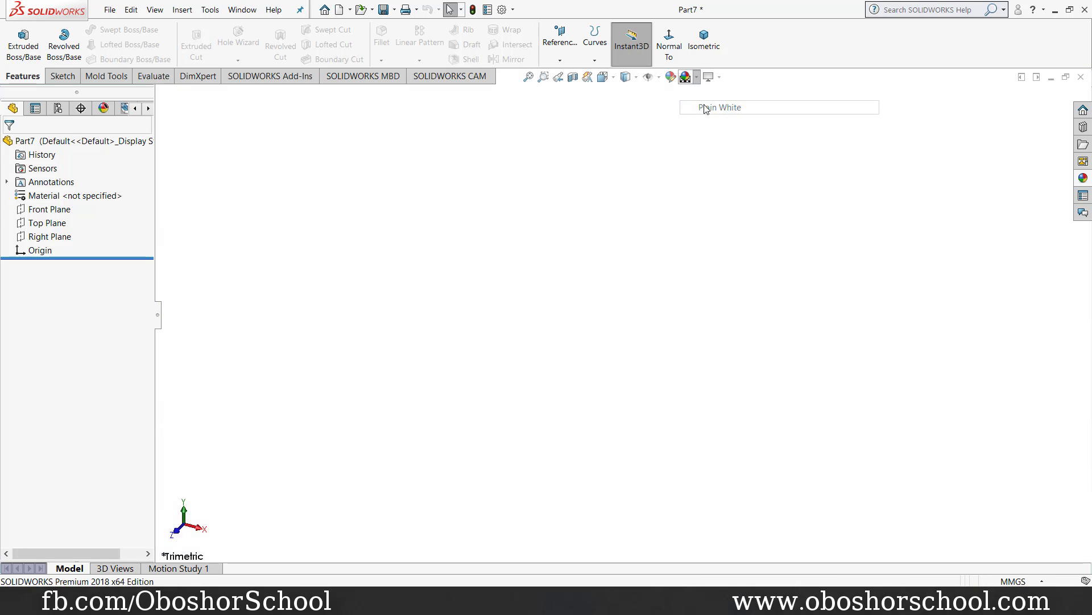
Set both shaded and wireframe image quality to maximum in Document Properties.
{"action": "left_click", "coordinate": [503, 12]}
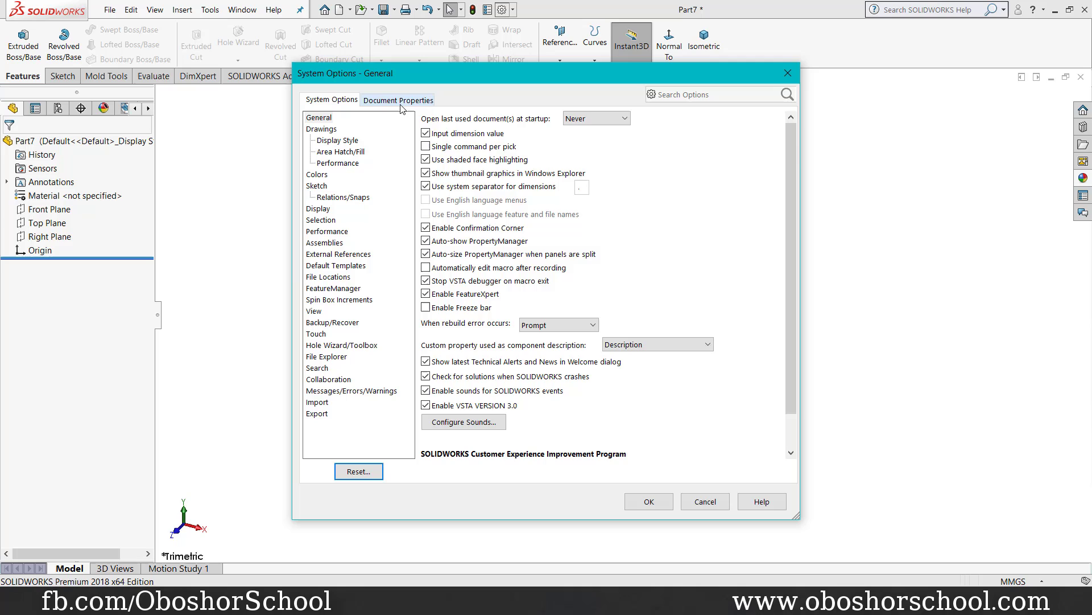
{"action": "left_click", "coordinate": [400, 100]}
{"action": "left_click", "coordinate": [345, 244]}
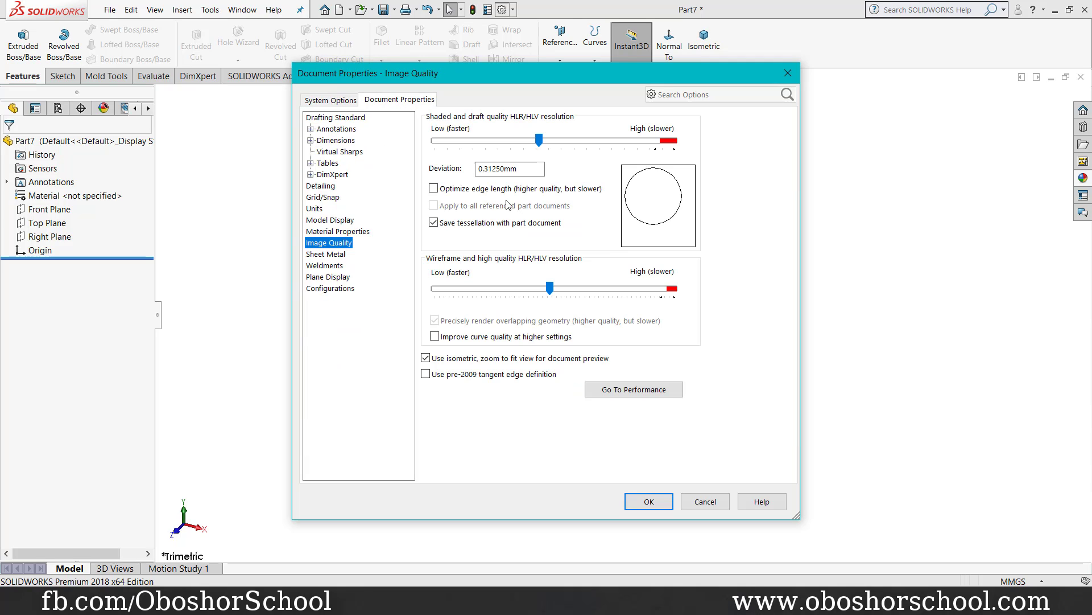
{"action": "left_click_drag", "start_coordinate": [542, 140], "coordinate": [668, 145]}
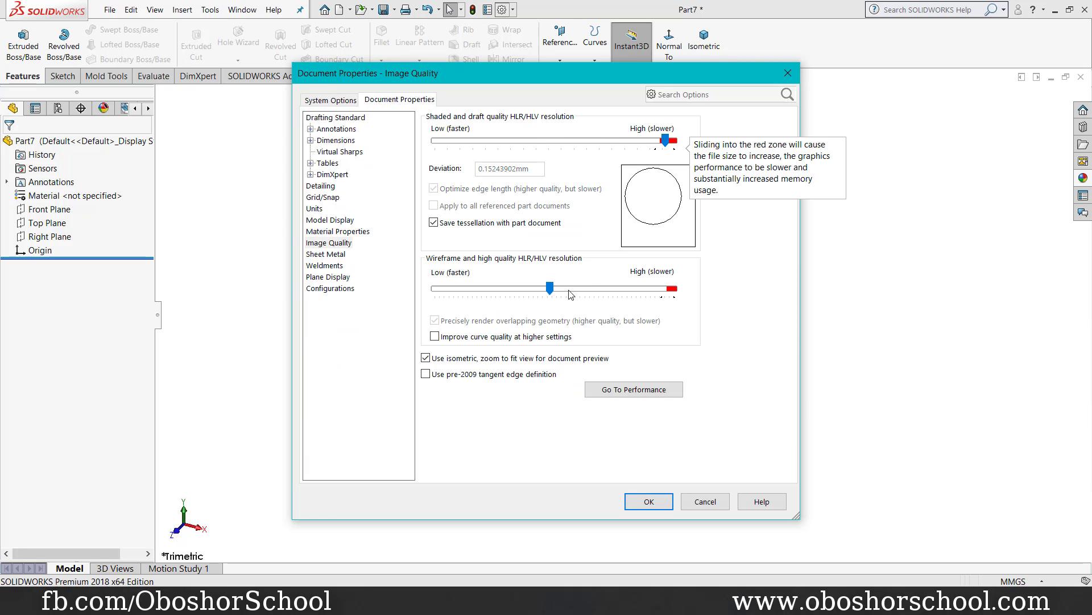
{"action": "left_click_drag", "start_coordinate": [550, 289], "coordinate": [672, 288]}
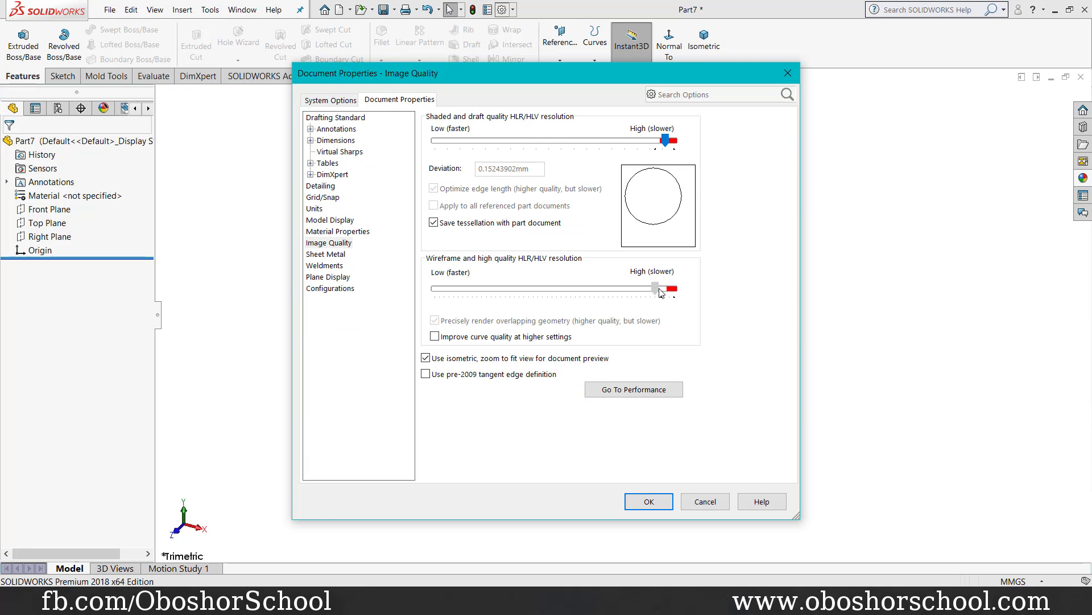
{"action": "left_click", "coordinate": [657, 504]}
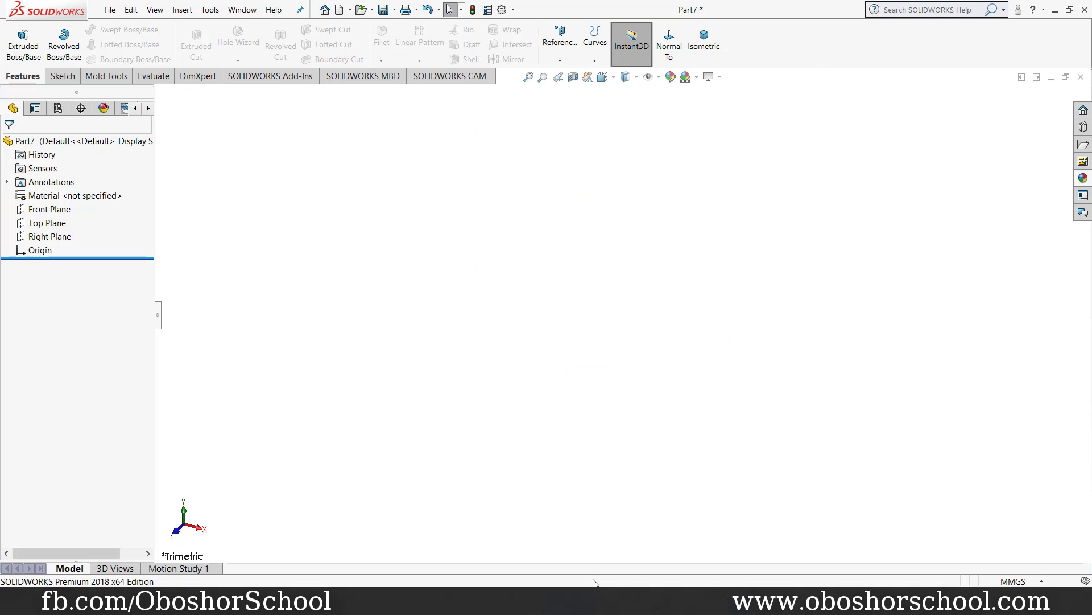
Study the bracket reference drawing in Photos, then select the part's Front Plane.
{"action": "left_click", "coordinate": [593, 598]}
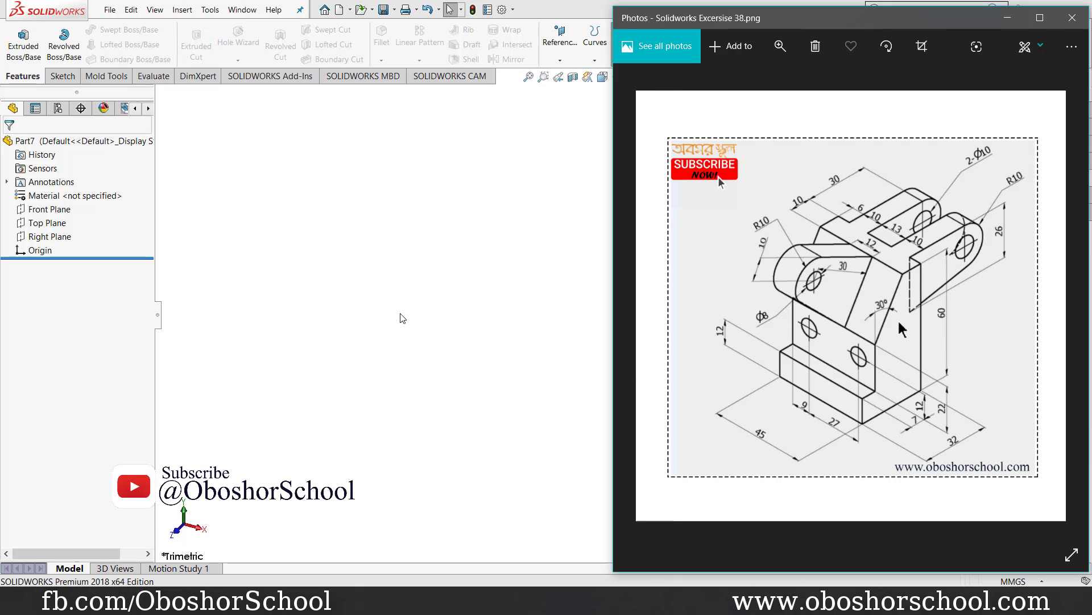
{"action": "left_click", "coordinate": [48, 209]}
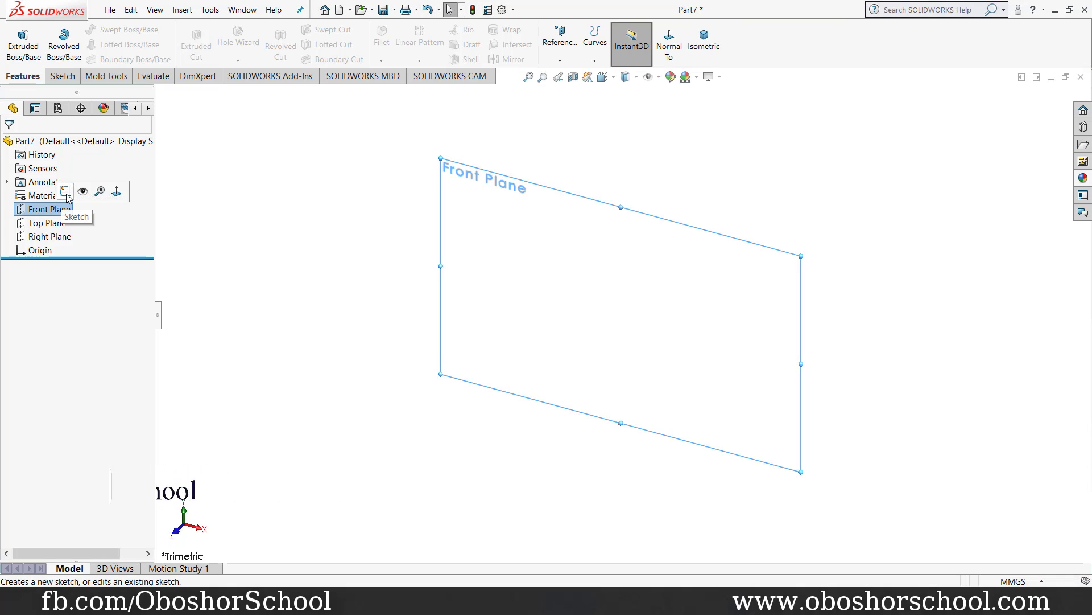
Draw a closed line profile from the origin: vertical edge, short top, slant, inner step, base.
{"action": "left_click", "coordinate": [66, 195]}
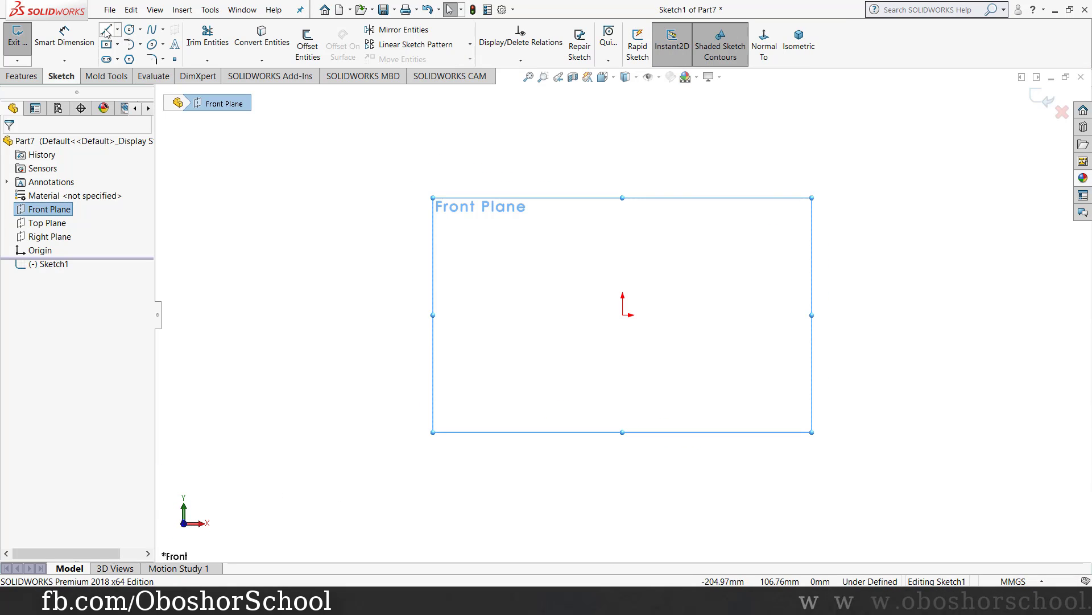
{"action": "left_click", "coordinate": [107, 32]}
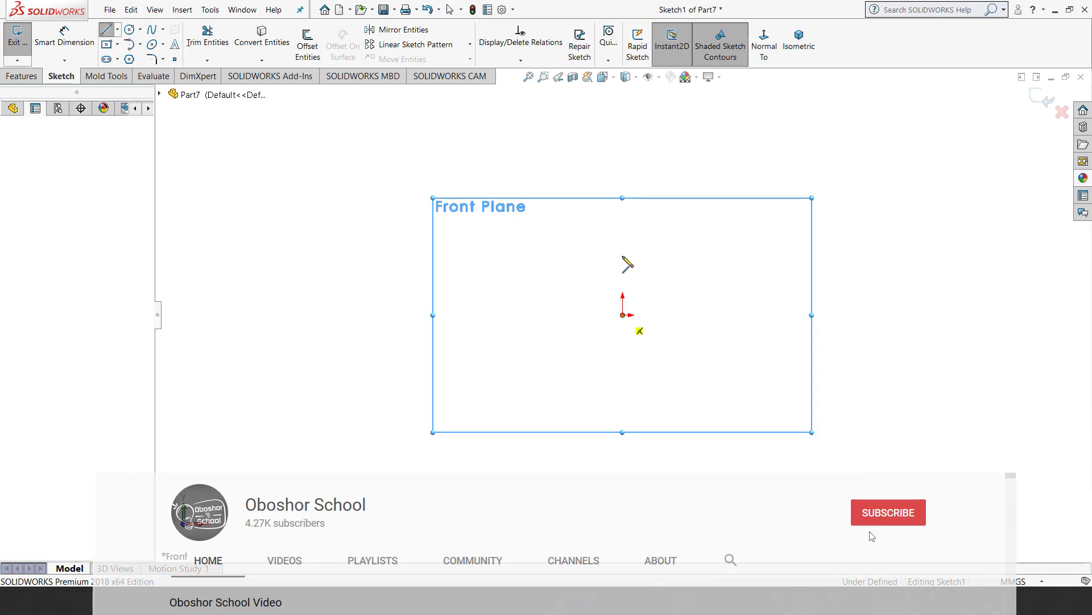
{"action": "left_click", "coordinate": [622, 315]}
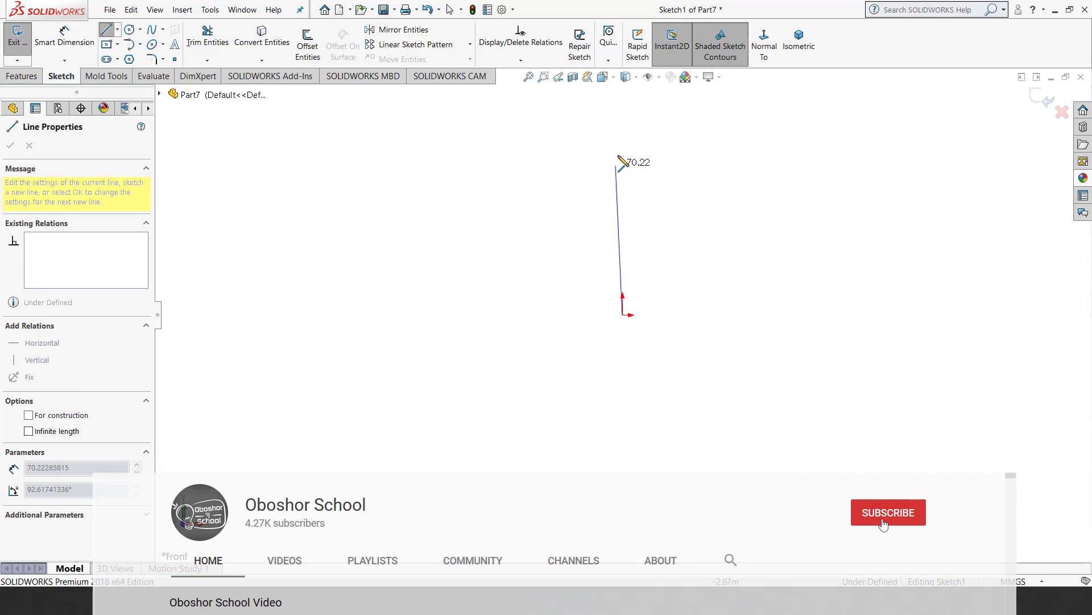
{"action": "left_click", "coordinate": [622, 128]}
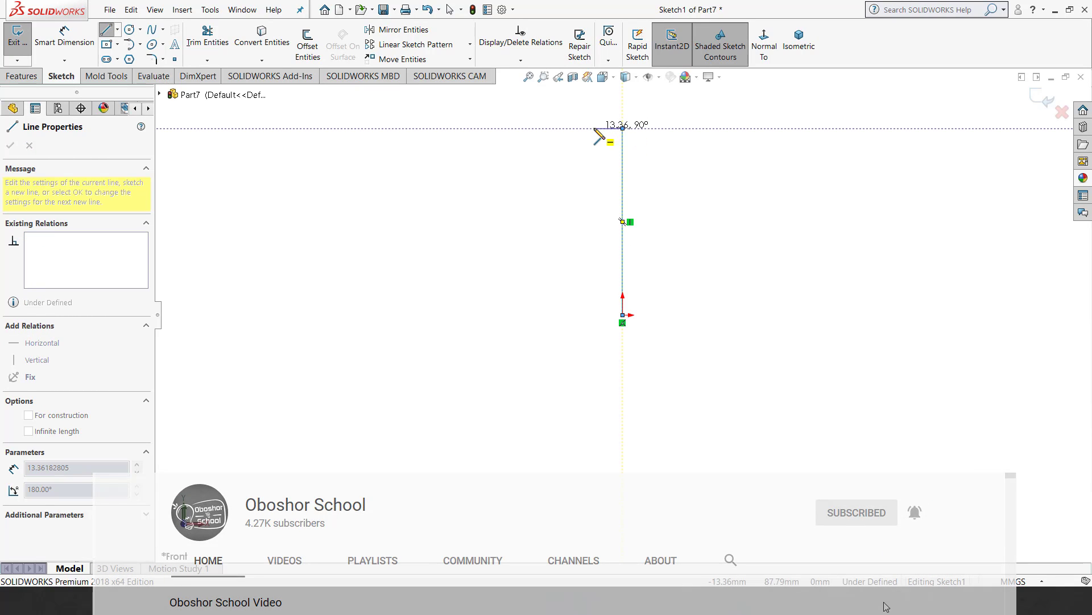
{"action": "left_click", "coordinate": [595, 128]}
{"action": "left_click", "coordinate": [546, 187]}
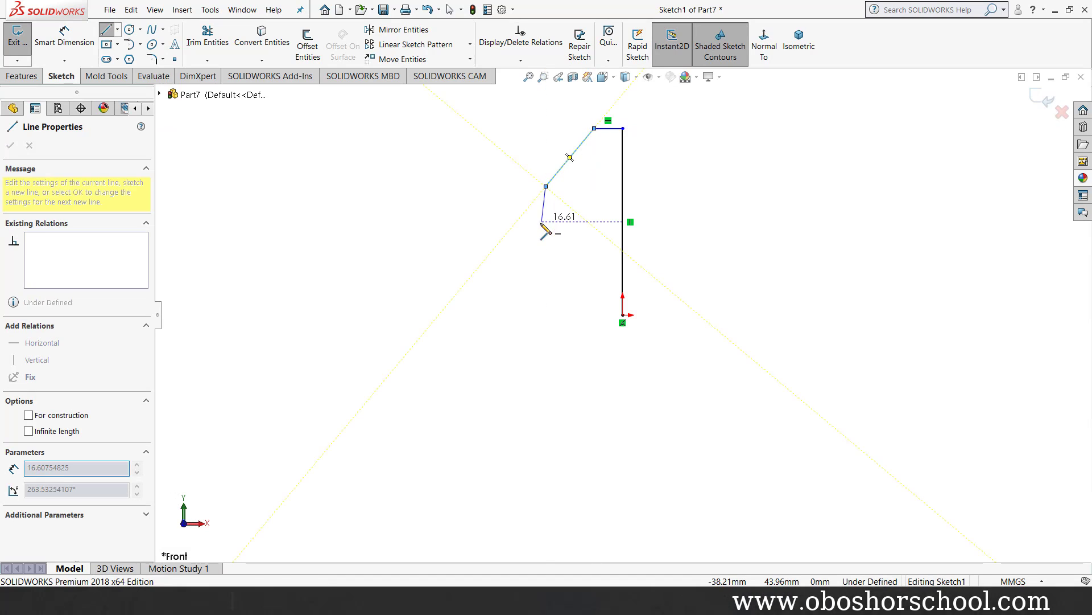
{"action": "left_click", "coordinate": [547, 275]}
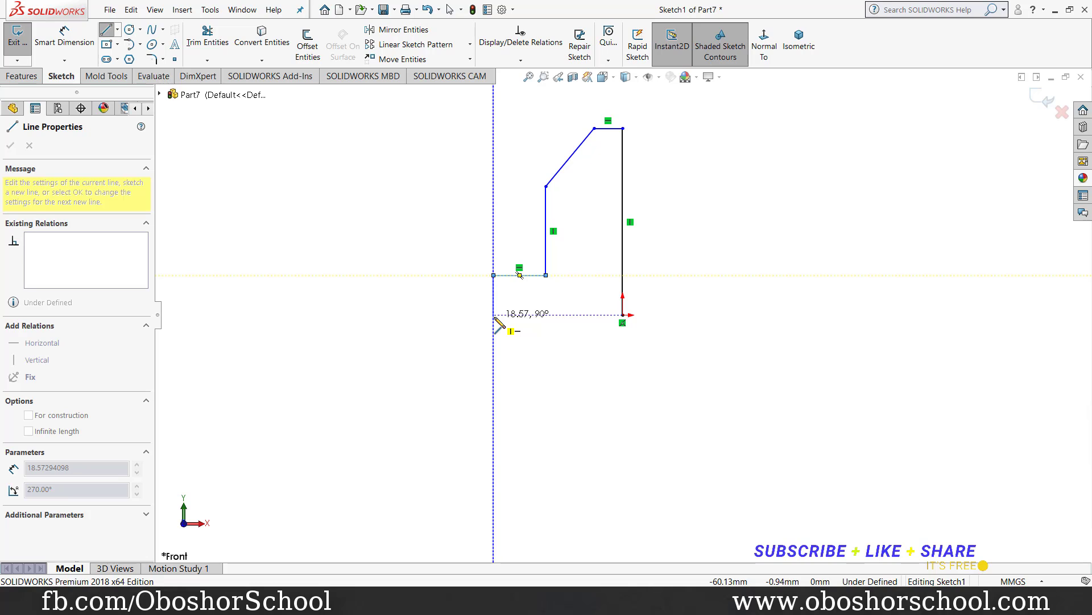
{"action": "left_click", "coordinate": [493, 315]}
{"action": "left_click", "coordinate": [623, 315]}
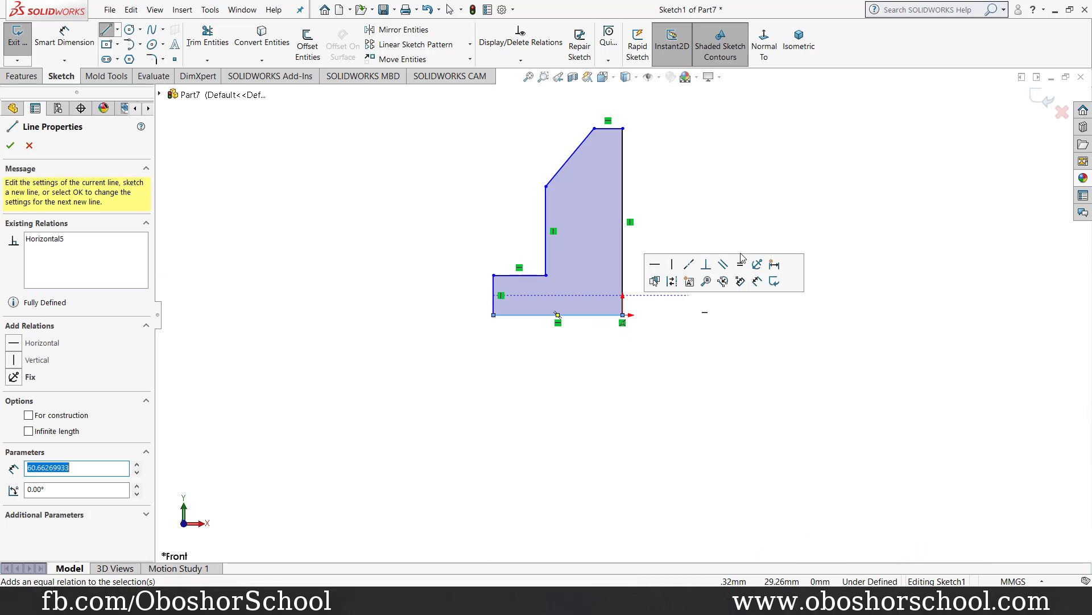
{"action": "right_click", "coordinate": [742, 215]}
{"action": "left_click", "coordinate": [760, 218]}
Dimension the profile's bottom width to 32 mm and right edge height to 60 mm.
{"action": "scroll", "coordinate": [648, 171], "scroll_direction": "down", "scroll_amount": 2}
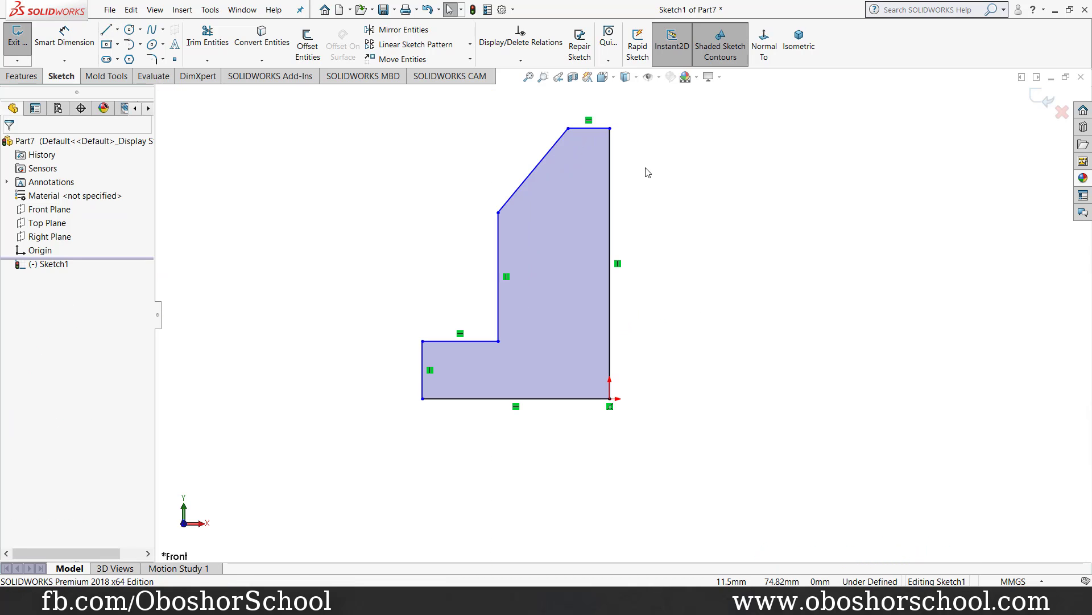
{"action": "scroll", "coordinate": [655, 178], "scroll_direction": "down", "scroll_amount": 1}
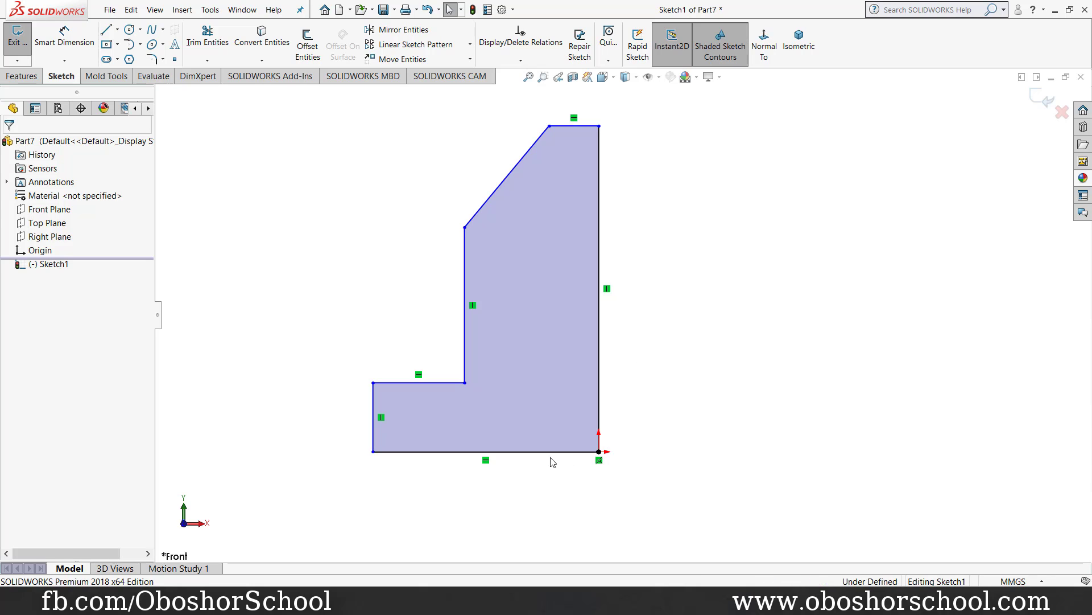
{"action": "left_click", "coordinate": [65, 38]}
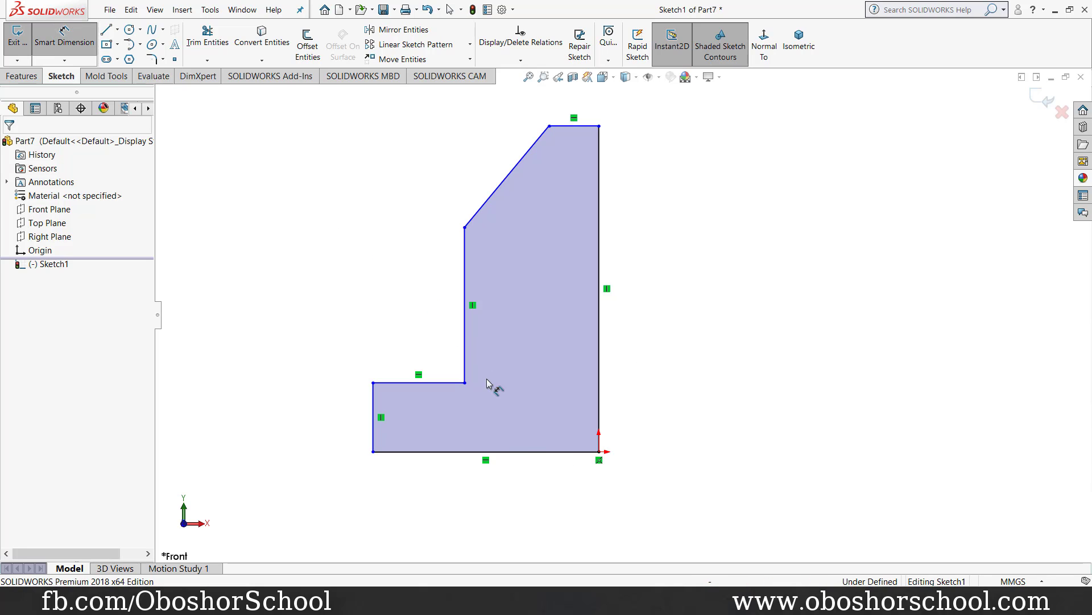
{"action": "left_click", "coordinate": [528, 453]}
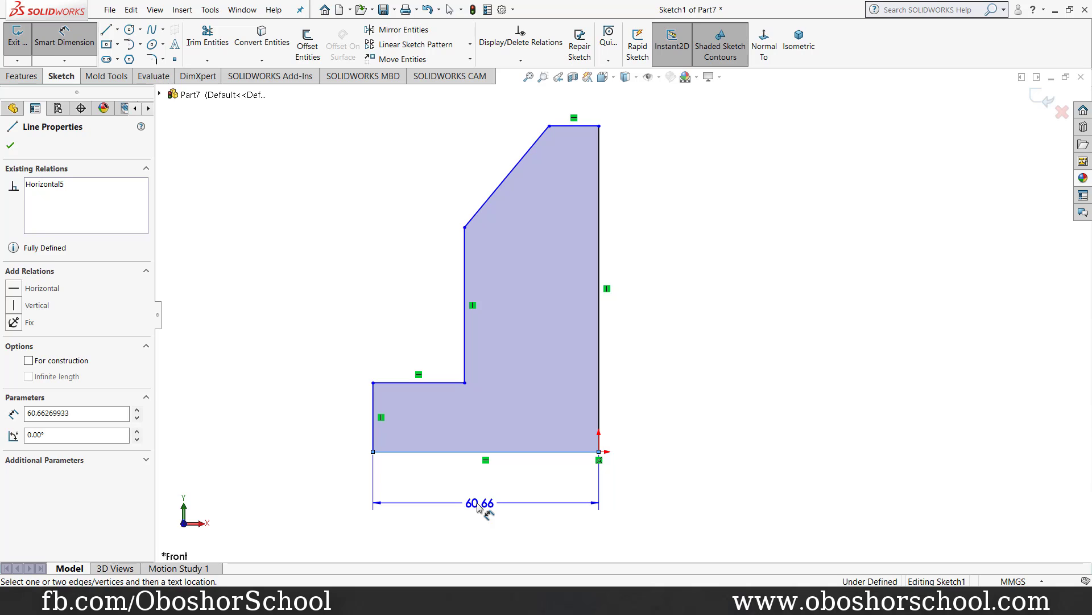
{"action": "left_click", "coordinate": [482, 513]}
{"action": "type", "text": "32"}
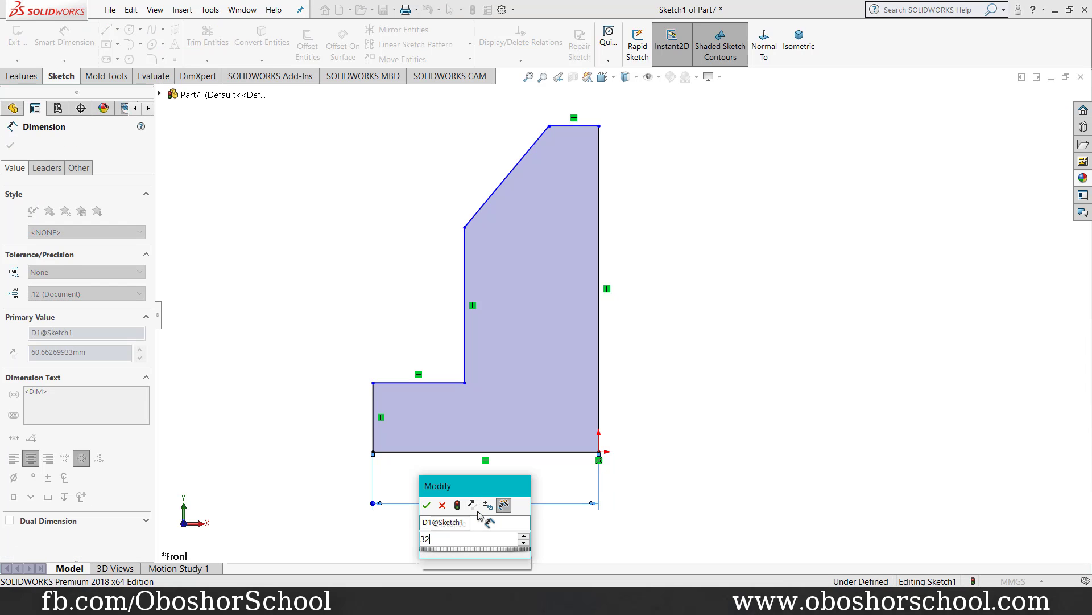
{"action": "key", "text": "Return"}
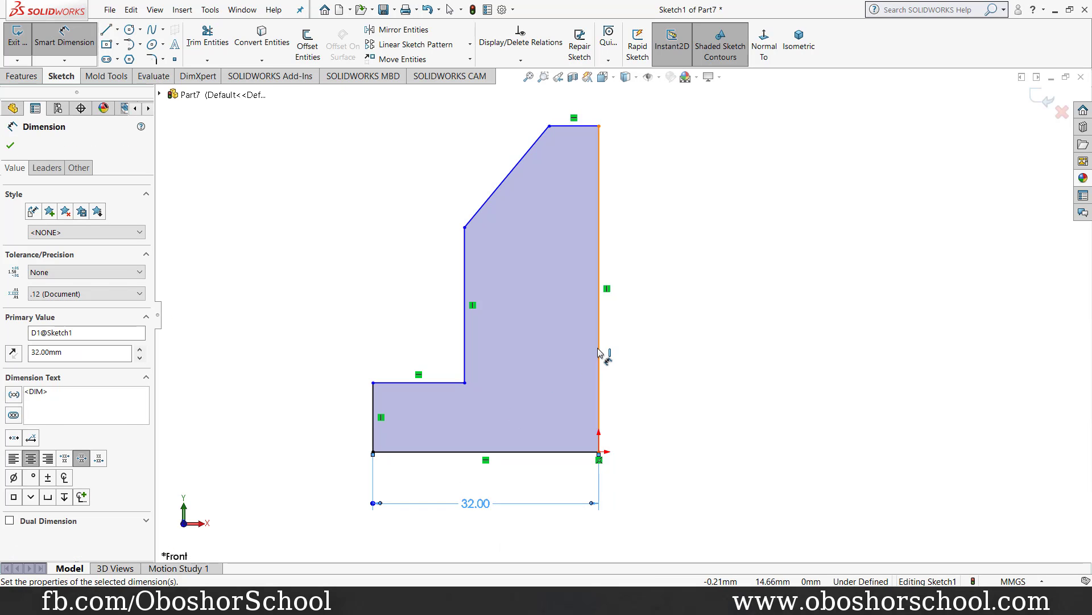
{"action": "left_click", "coordinate": [600, 355]}
{"action": "left_click", "coordinate": [699, 272]}
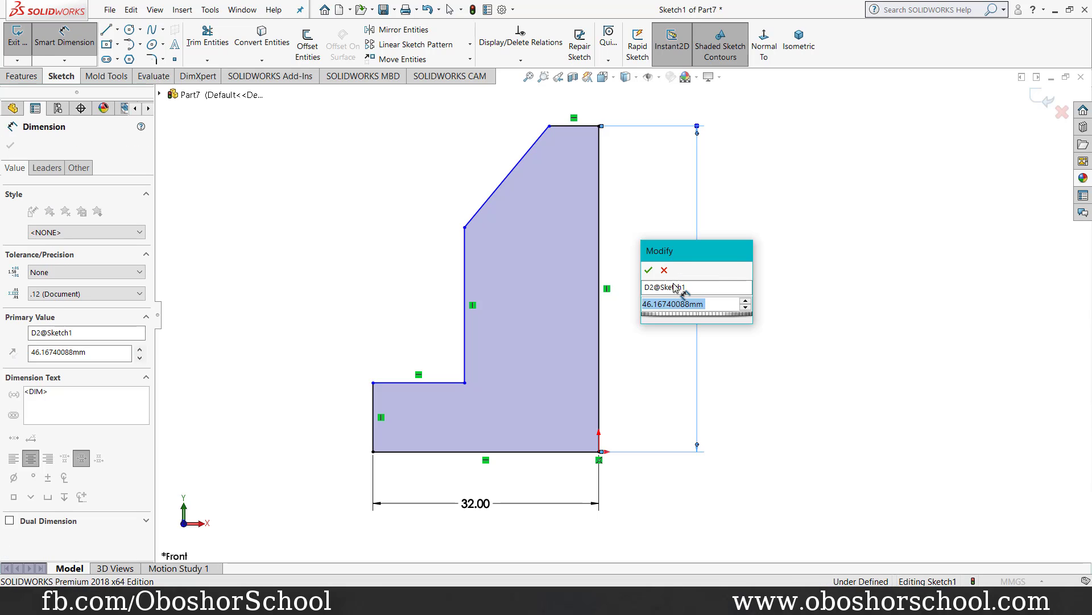
{"action": "type", "text": "6"}
{"action": "type", "text": "60"}
{"action": "key", "text": "Return"}
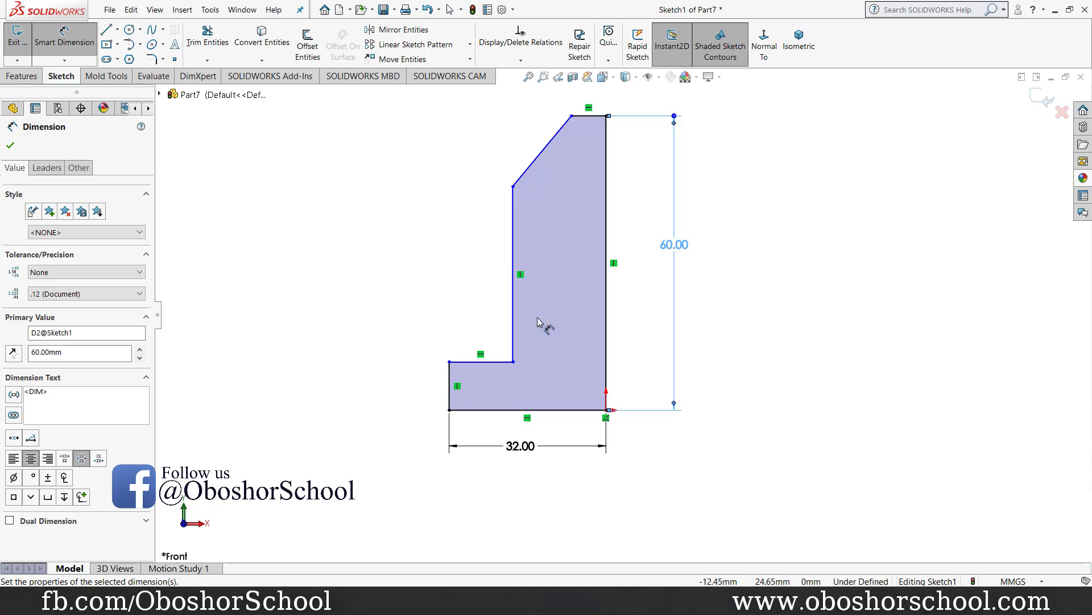
Dimension the lower step to 12 mm height and 7 mm width.
{"action": "left_click", "coordinate": [449, 399]}
{"action": "left_click", "coordinate": [387, 387]}
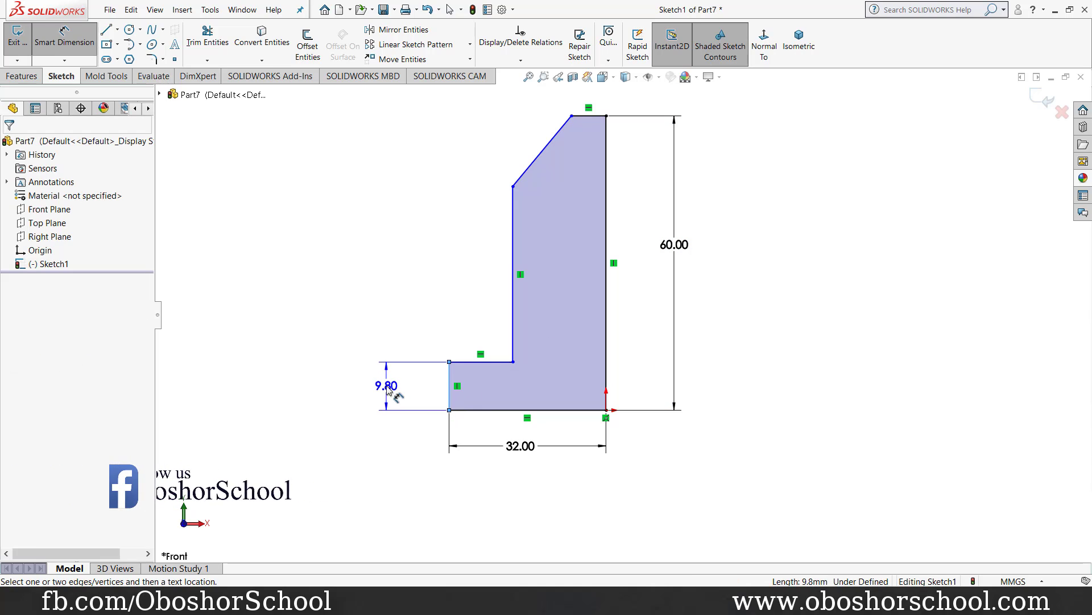
{"action": "double_click", "coordinate": [389, 389]}
{"action": "type", "text": "12"}
{"action": "key", "text": "Return"}
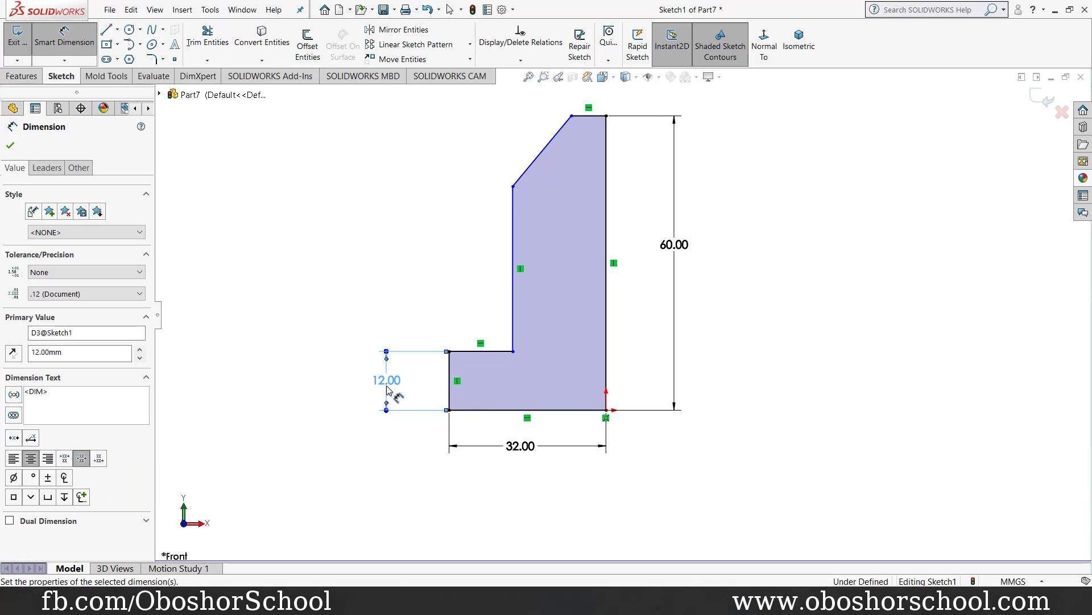
{"action": "left_click", "coordinate": [499, 351]}
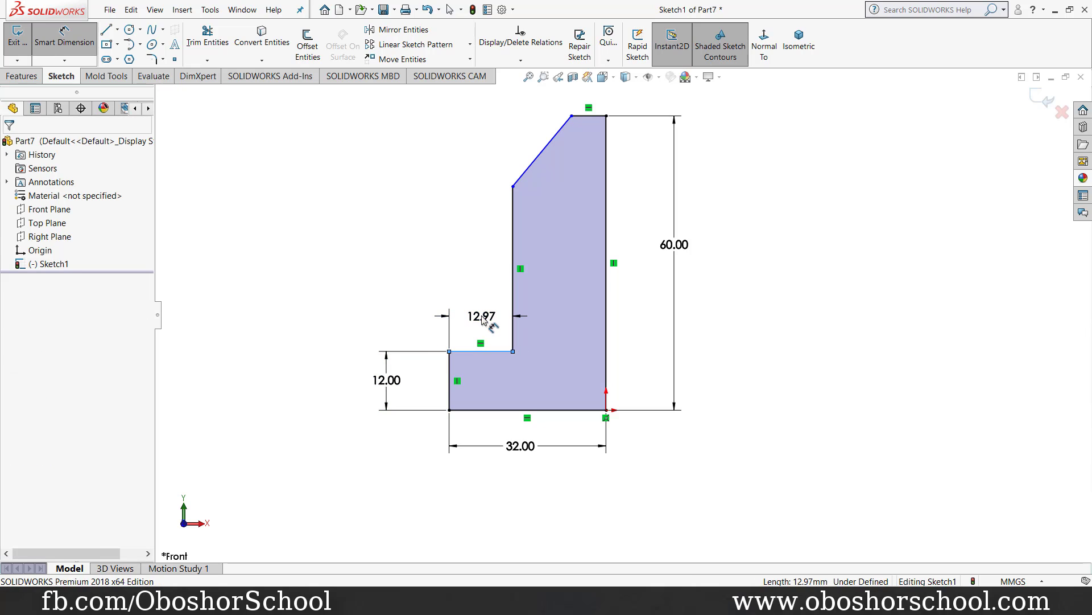
{"action": "left_click", "coordinate": [482, 320]}
{"action": "type", "text": "7"}
{"action": "key", "text": "Return"}
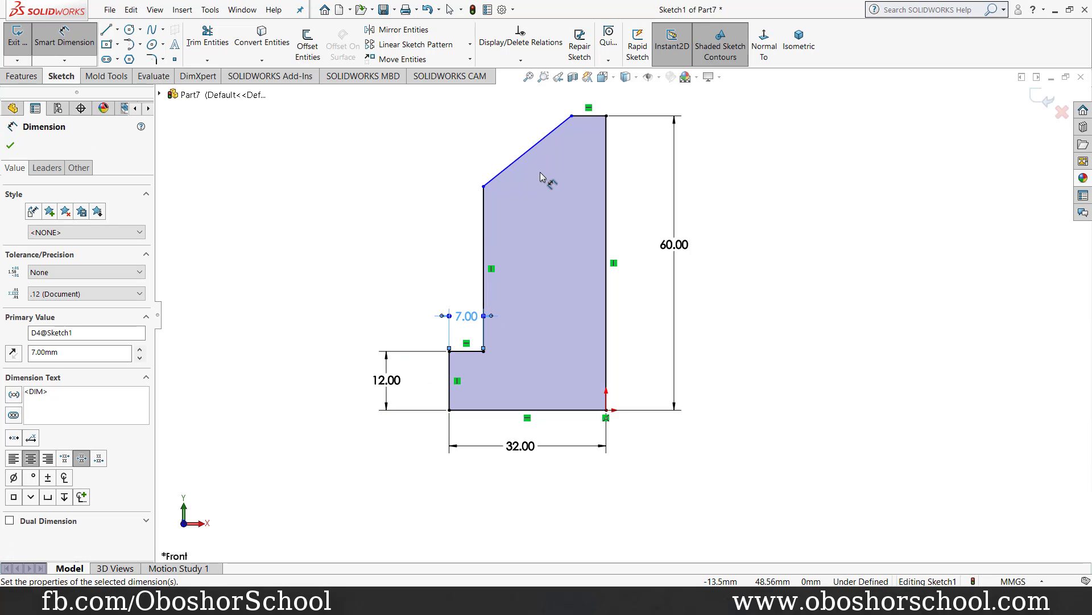
Set the top edge to 10 mm and the slant to 30° from vertical, then exit the sketch.
{"action": "left_click", "coordinate": [584, 118]}
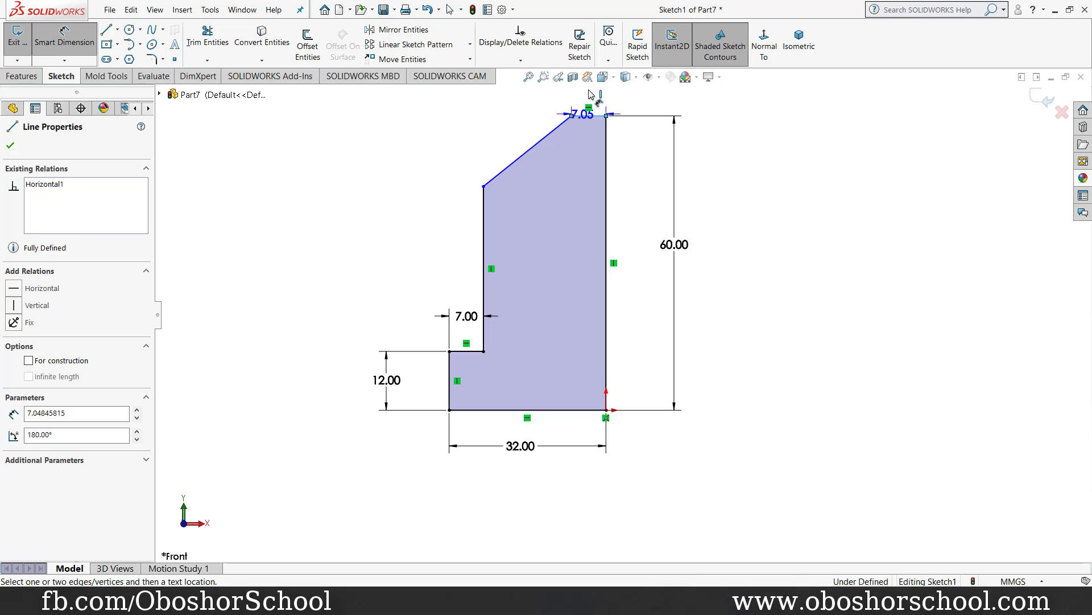
{"action": "left_click", "coordinate": [588, 91]}
{"action": "type", "text": "10"}
{"action": "key", "text": "Return"}
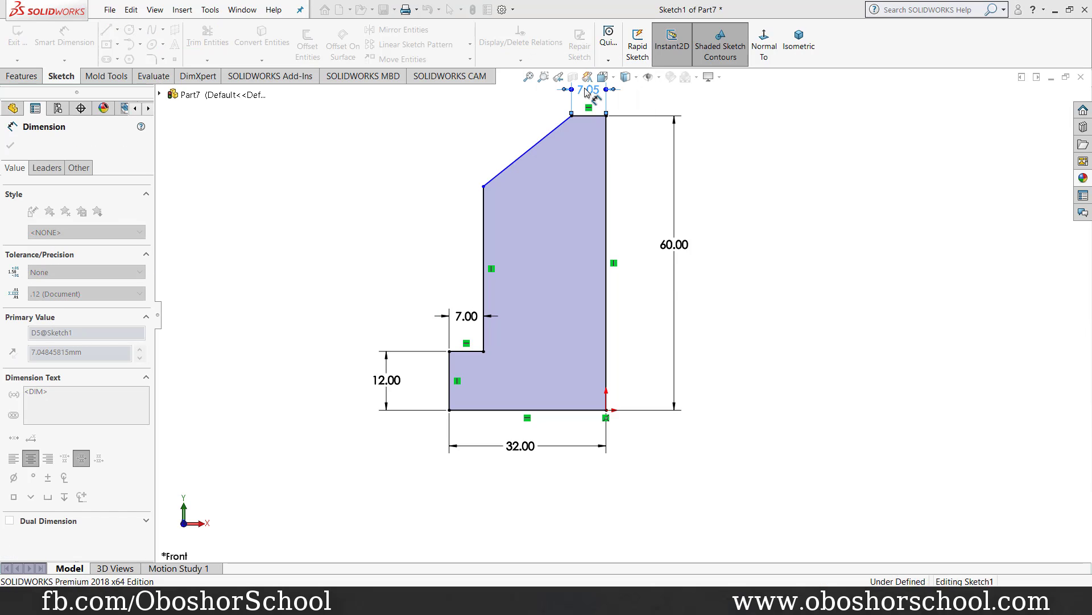
{"action": "left_click", "coordinate": [524, 154]}
{"action": "left_click", "coordinate": [485, 227]}
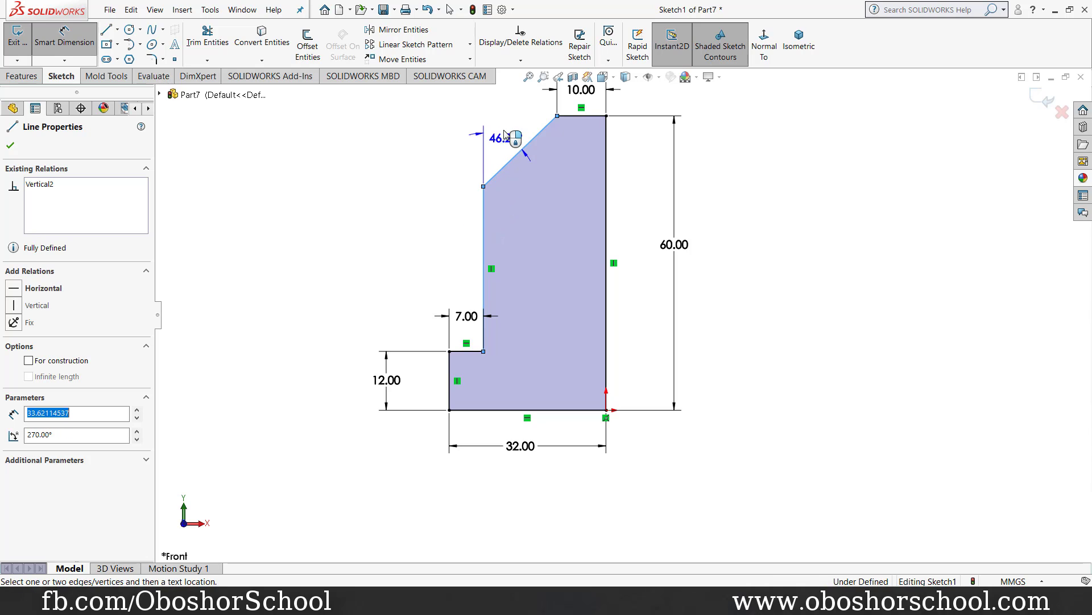
{"action": "left_click", "coordinate": [511, 131]}
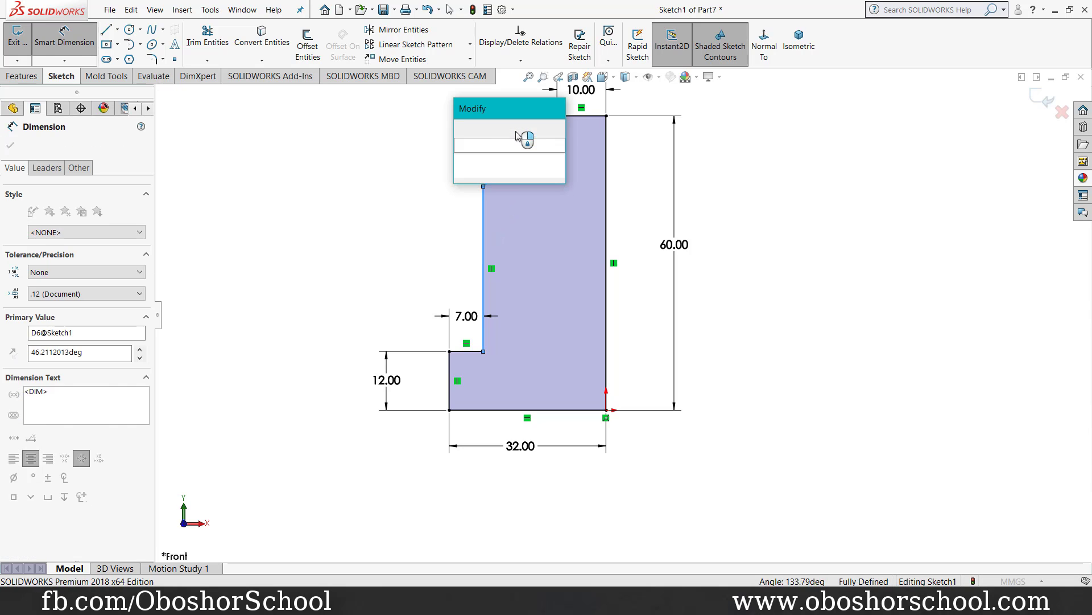
{"action": "type", "text": "30"}
{"action": "key", "text": "Return"}
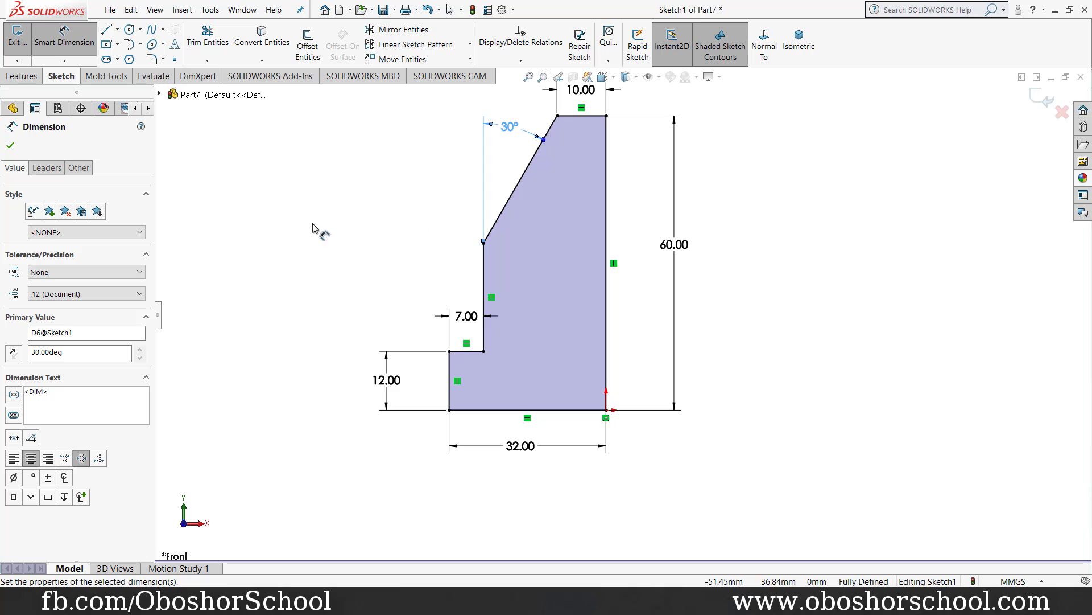
{"action": "left_click", "coordinate": [12, 146]}
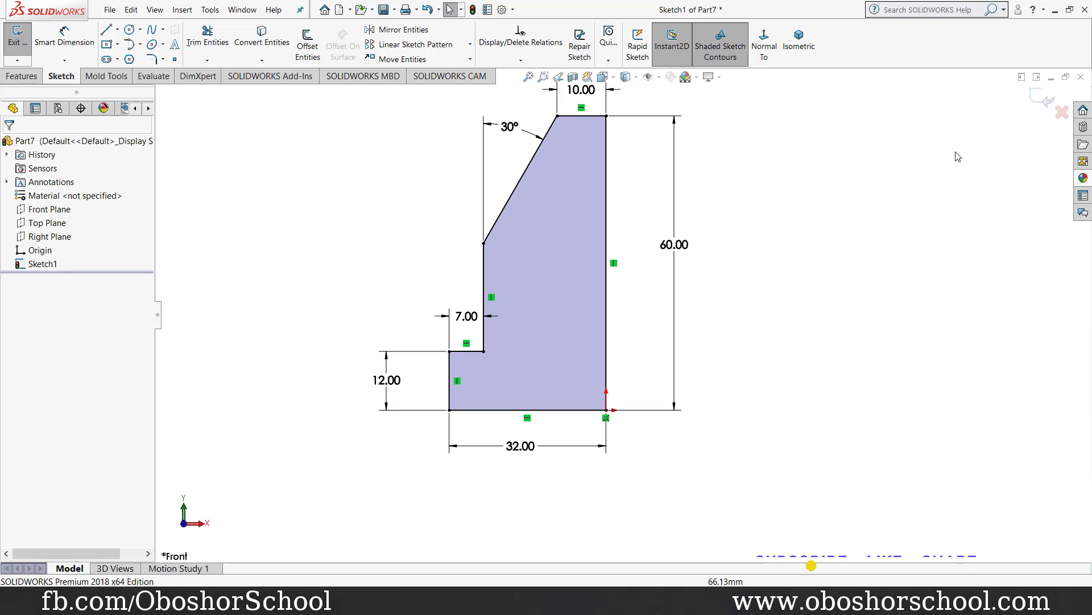
{"action": "left_click", "coordinate": [800, 44]}
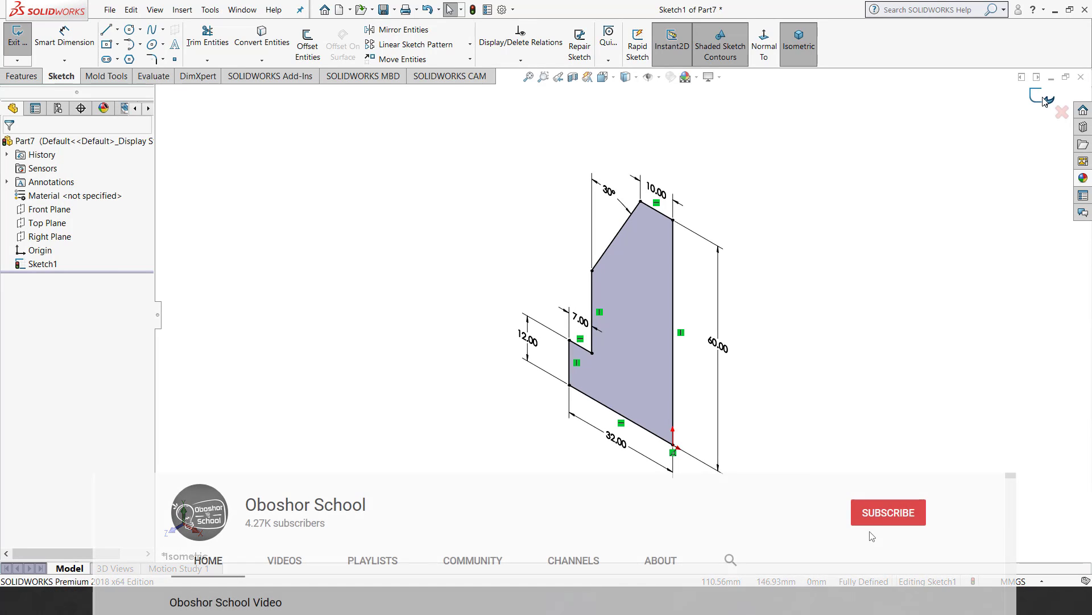
{"action": "left_click", "coordinate": [1047, 100]}
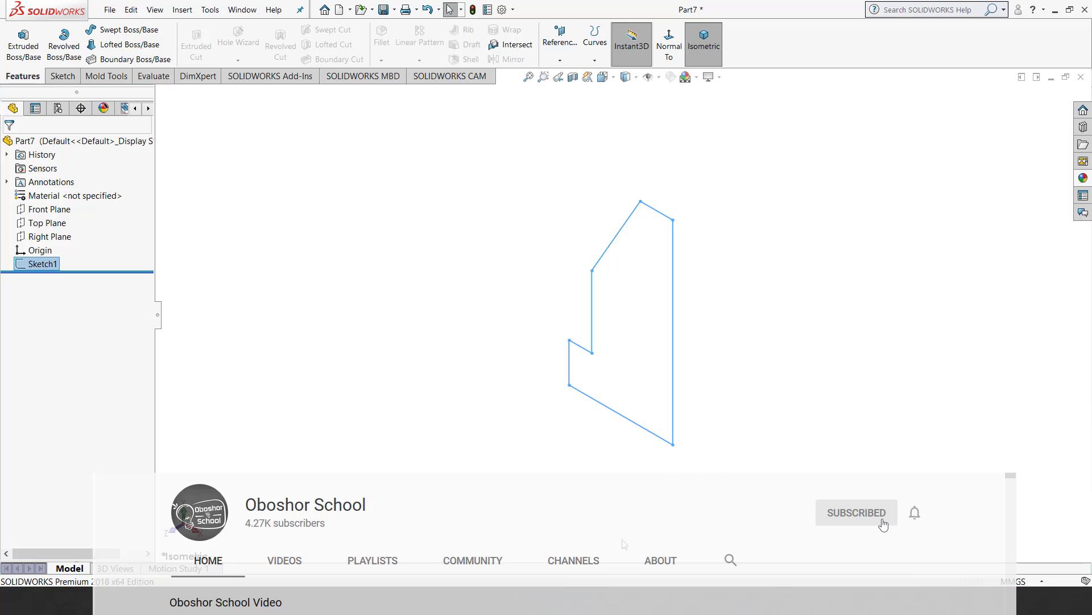
Extrude Sketch1 blind to a 45 mm depth, creating Boss-Extrude1.
{"action": "left_click", "coordinate": [23, 35]}
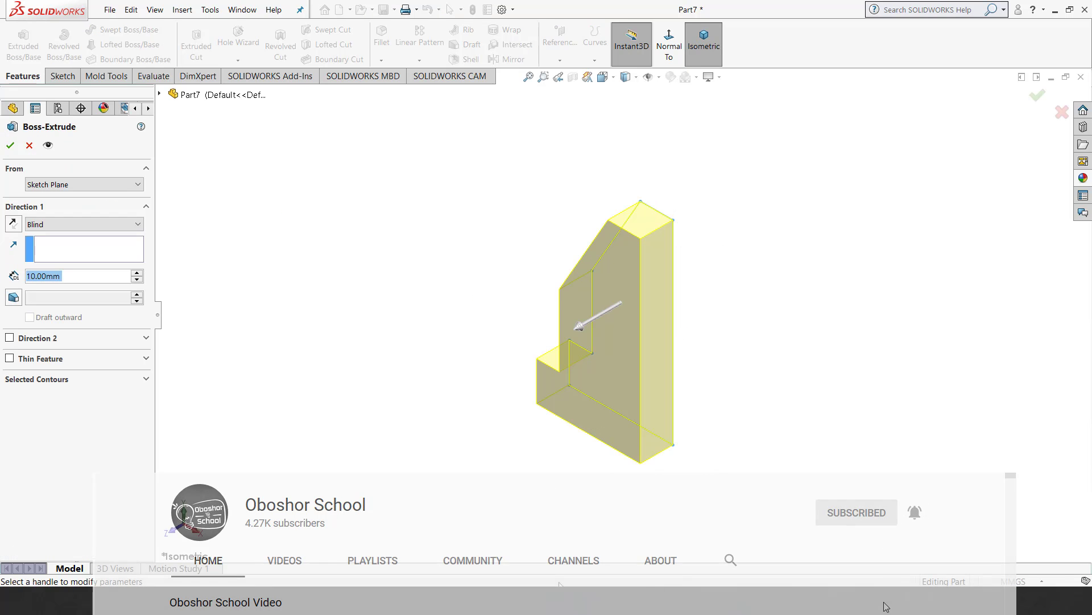
{"action": "left_click", "coordinate": [886, 606]}
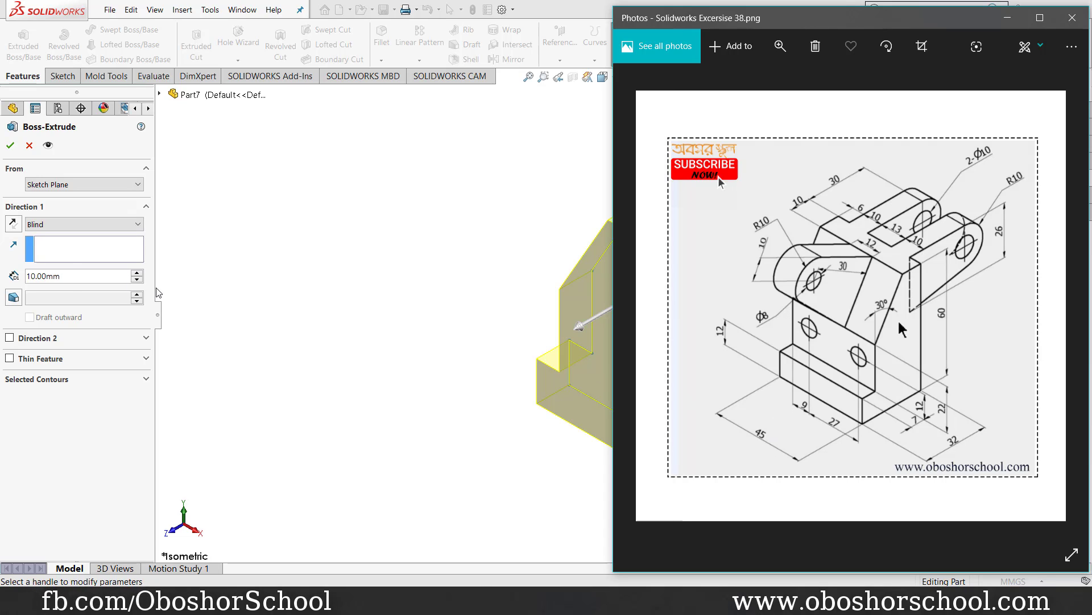
{"action": "left_click", "coordinate": [70, 279]}
{"action": "type", "text": "4"}
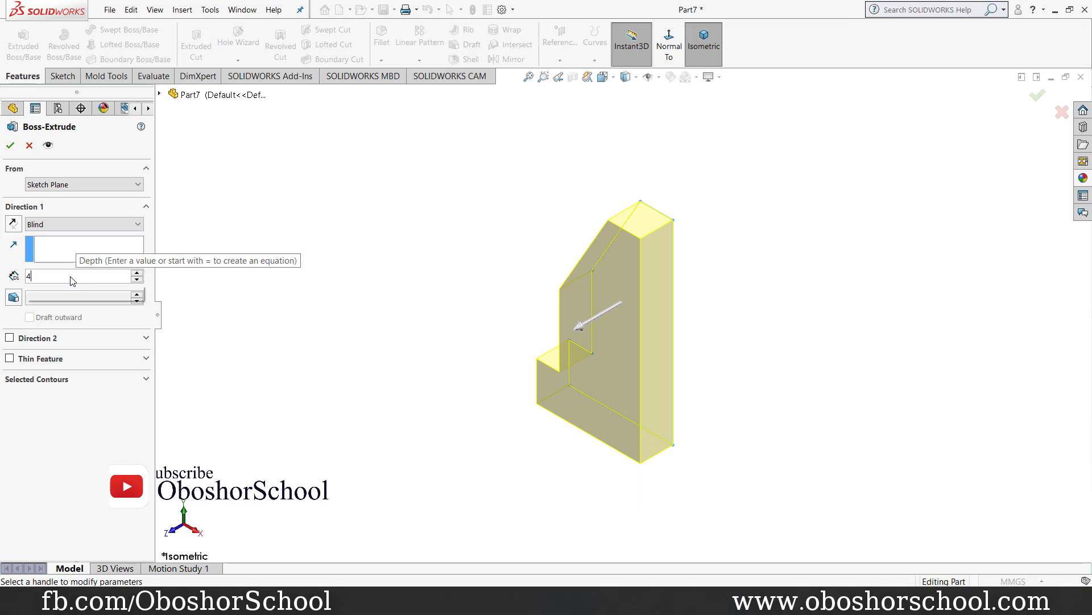
{"action": "type", "text": "5"}
{"action": "key", "text": "Return"}
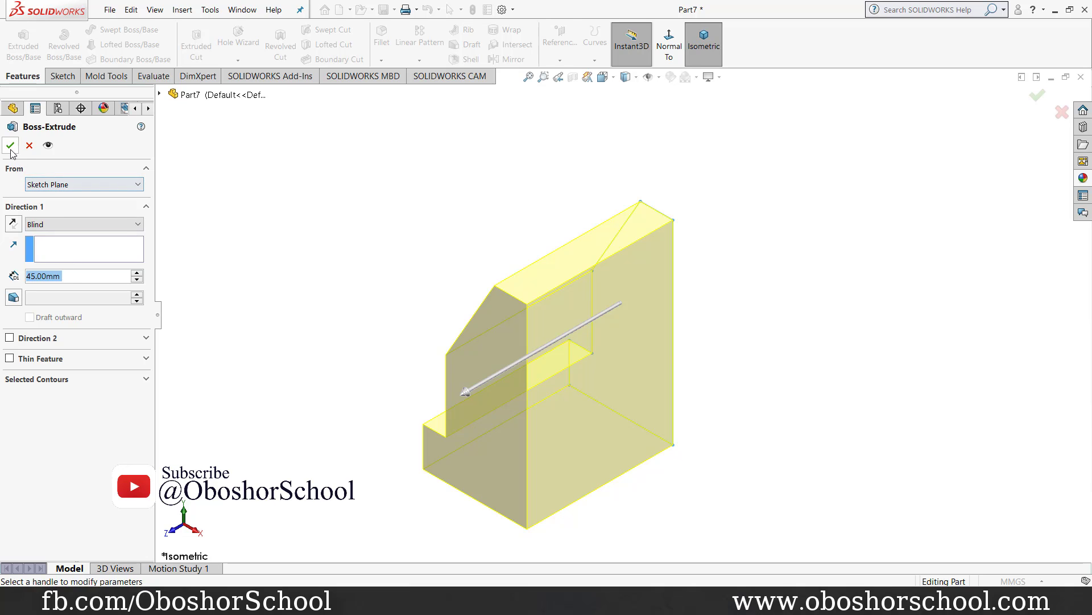
{"action": "left_click", "coordinate": [10, 147]}
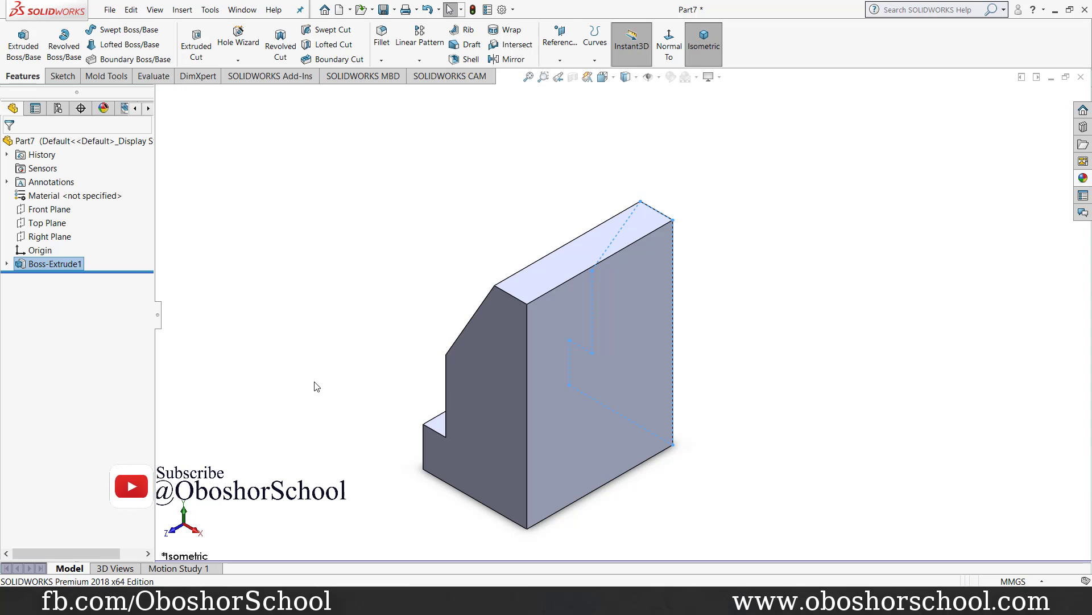
{"action": "mouse_move", "coordinate": [302, 383]}
{"action": "middle_mouse_down"}
{"action": "mouse_move", "coordinate": [463, 411]}
{"action": "mouse_move", "coordinate": [412, 461]}
{"action": "mouse_move", "coordinate": [373, 463]}
{"action": "mouse_move", "coordinate": [421, 480]}
{"action": "middle_mouse_up"}
{"action": "key", "text": "alt+Tab"}
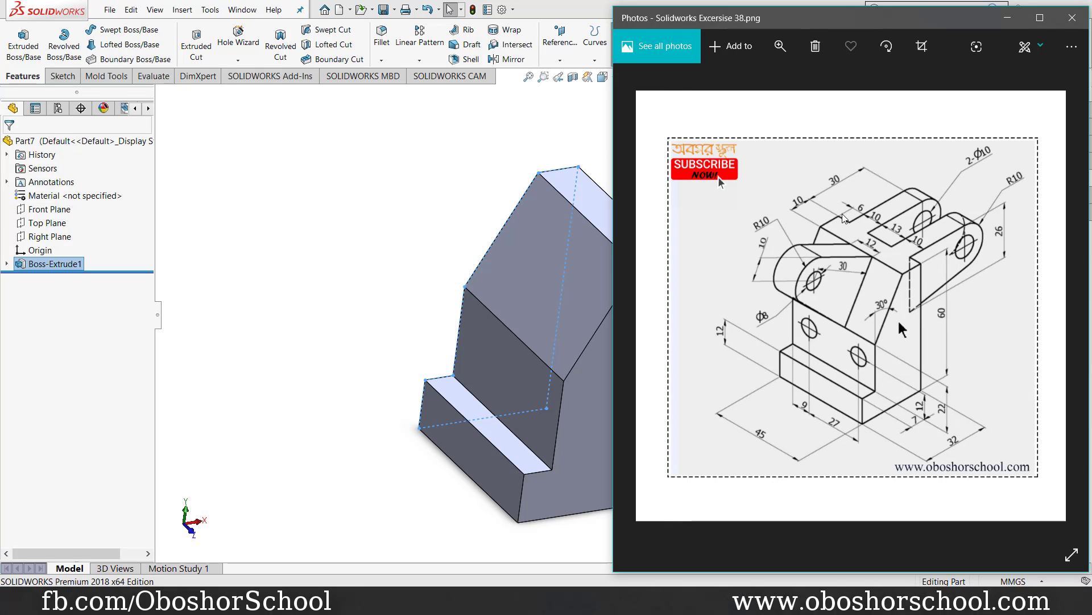
On the bracket's right side face, draw a closed lug outline with a top line, rounded end and slanted lower edge.
{"action": "left_click", "coordinate": [583, 394]}
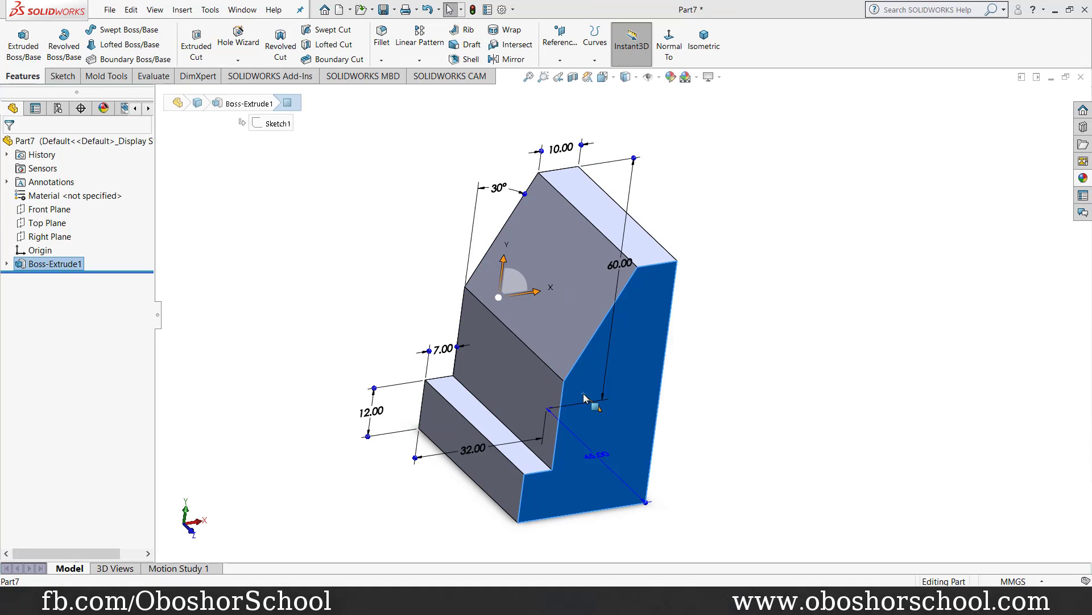
{"action": "left_click", "coordinate": [642, 364]}
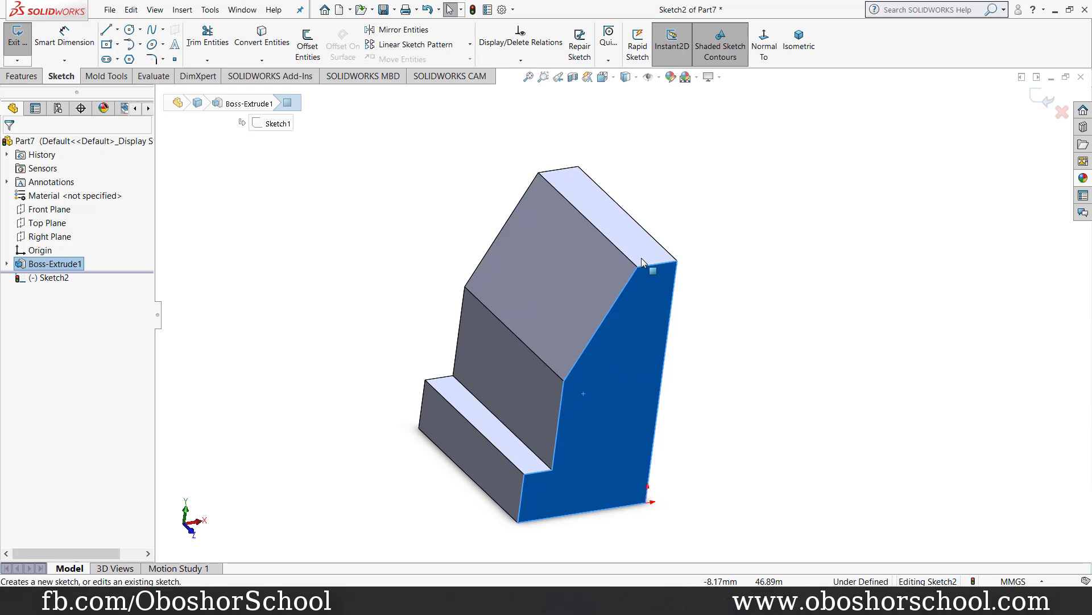
{"action": "left_click", "coordinate": [764, 43]}
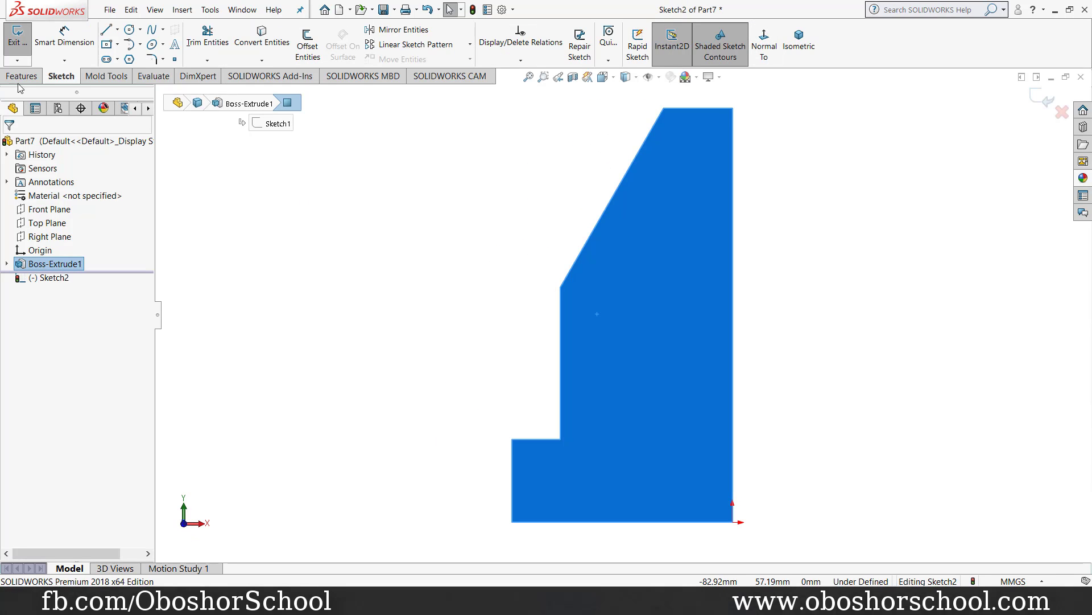
{"action": "left_click", "coordinate": [106, 30]}
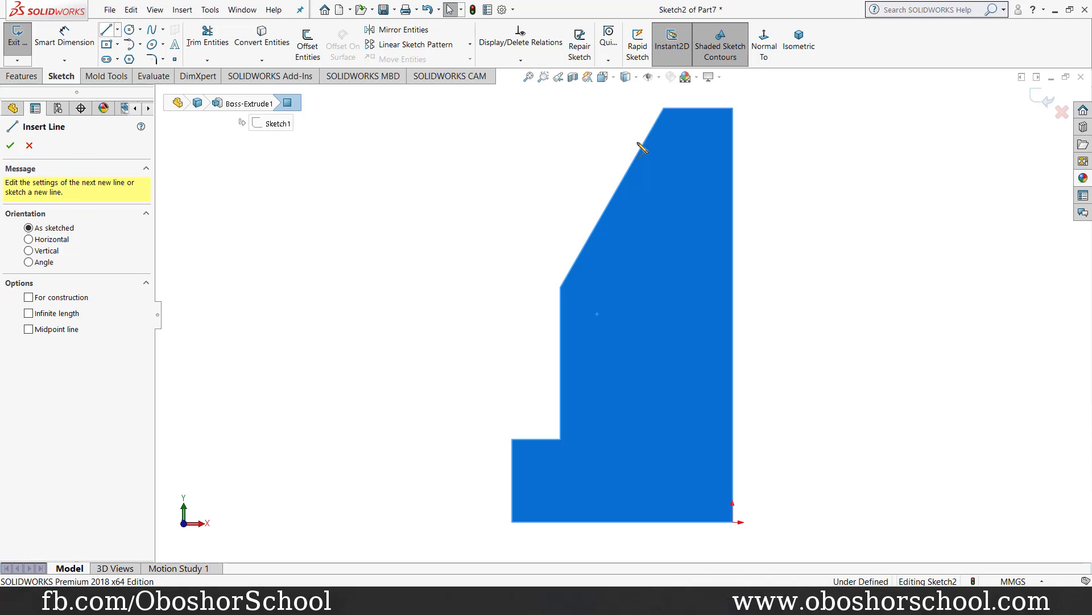
{"action": "left_click", "coordinate": [733, 108]}
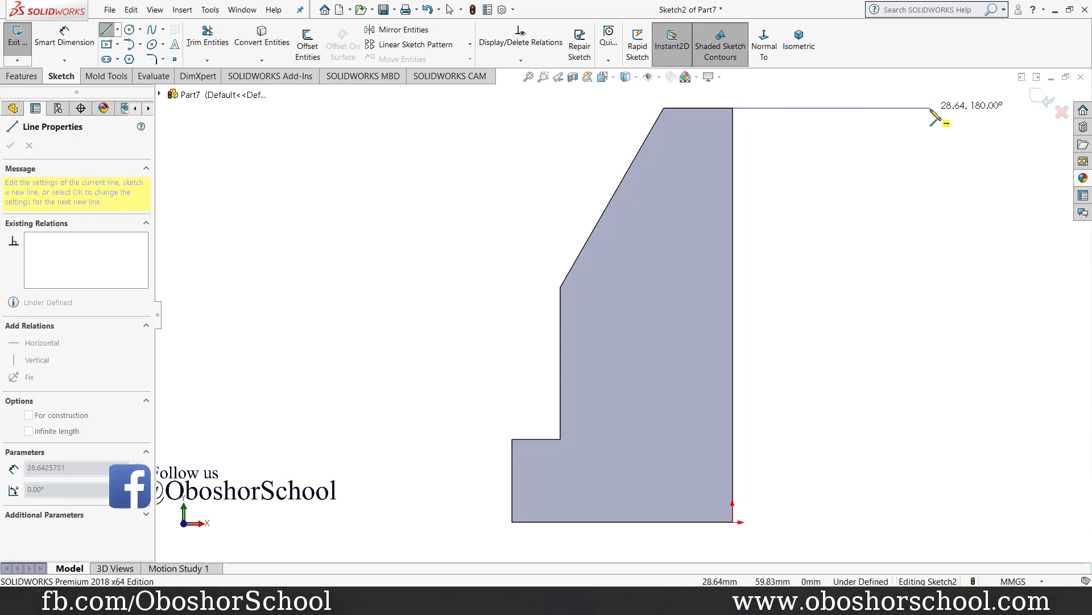
{"action": "left_click", "coordinate": [931, 108]}
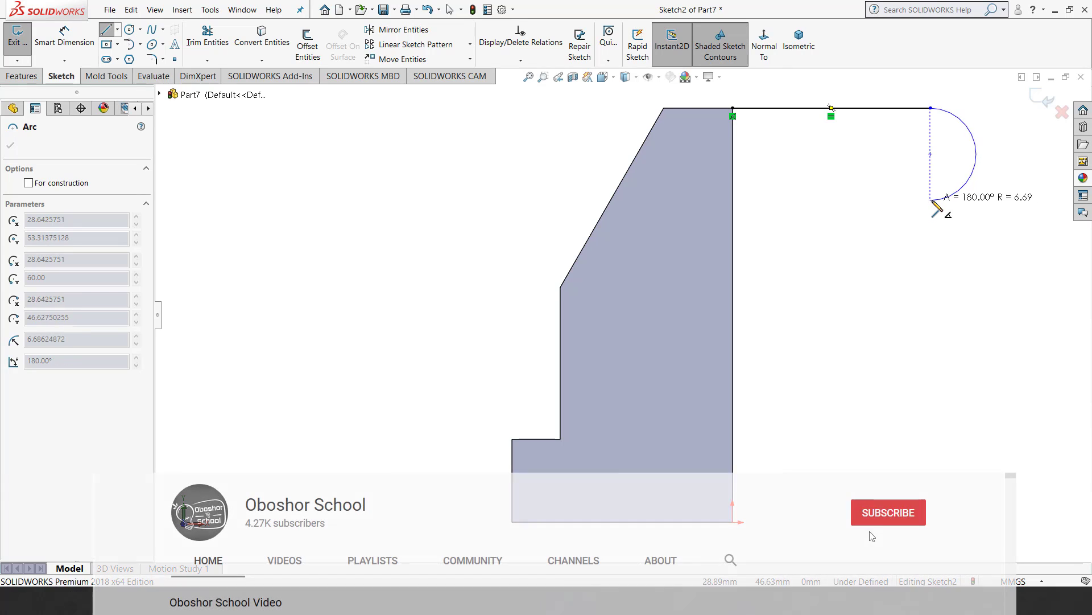
{"action": "left_click", "coordinate": [931, 199]}
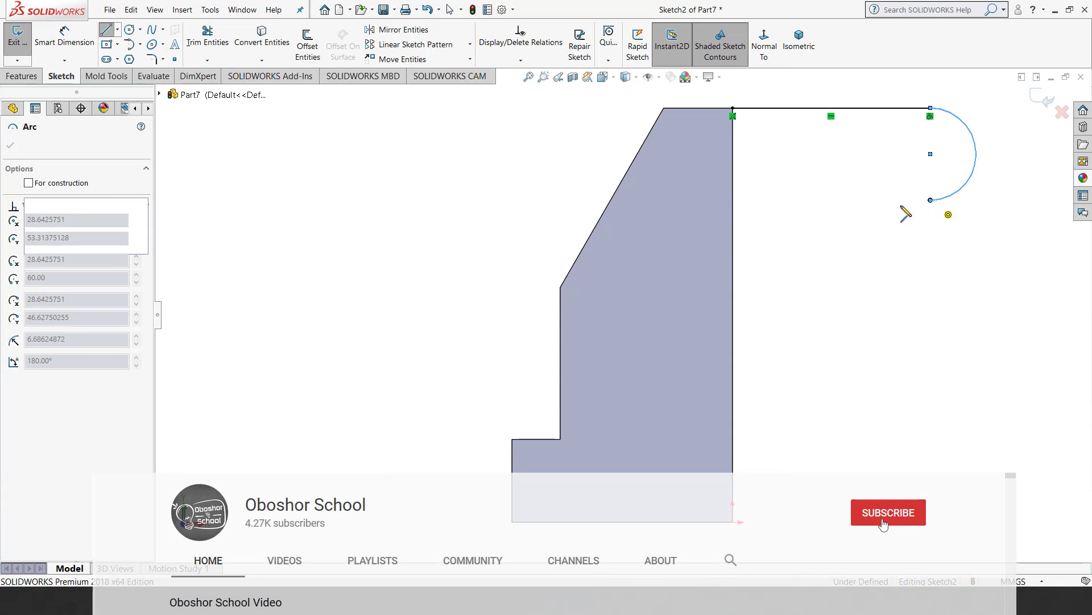
{"action": "left_click", "coordinate": [734, 245]}
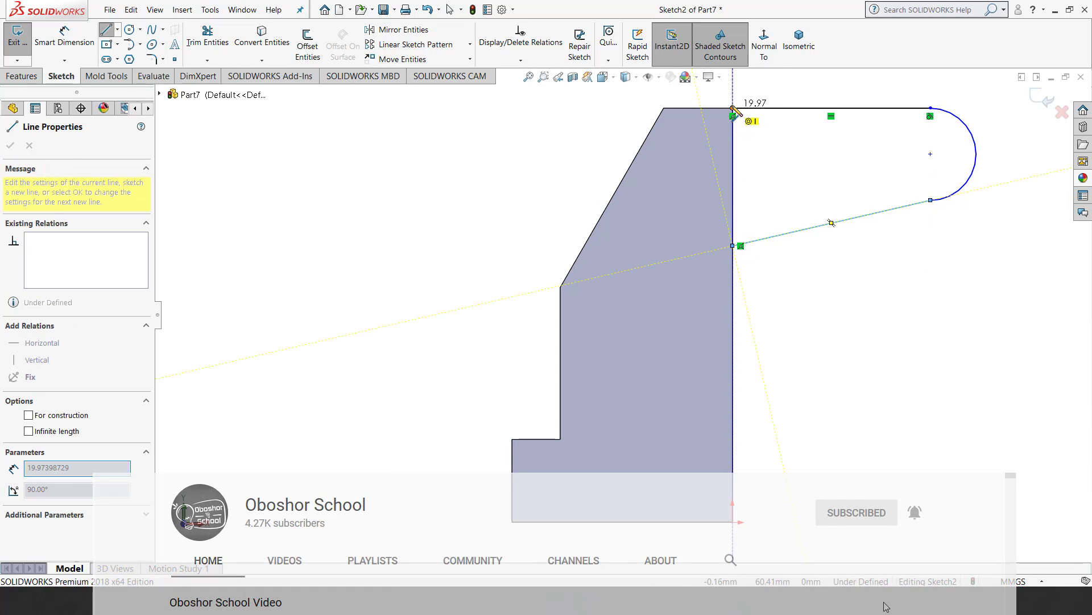
{"action": "left_click", "coordinate": [733, 108]}
{"action": "right_click", "coordinate": [795, 145]}
{"action": "left_click", "coordinate": [814, 150]}
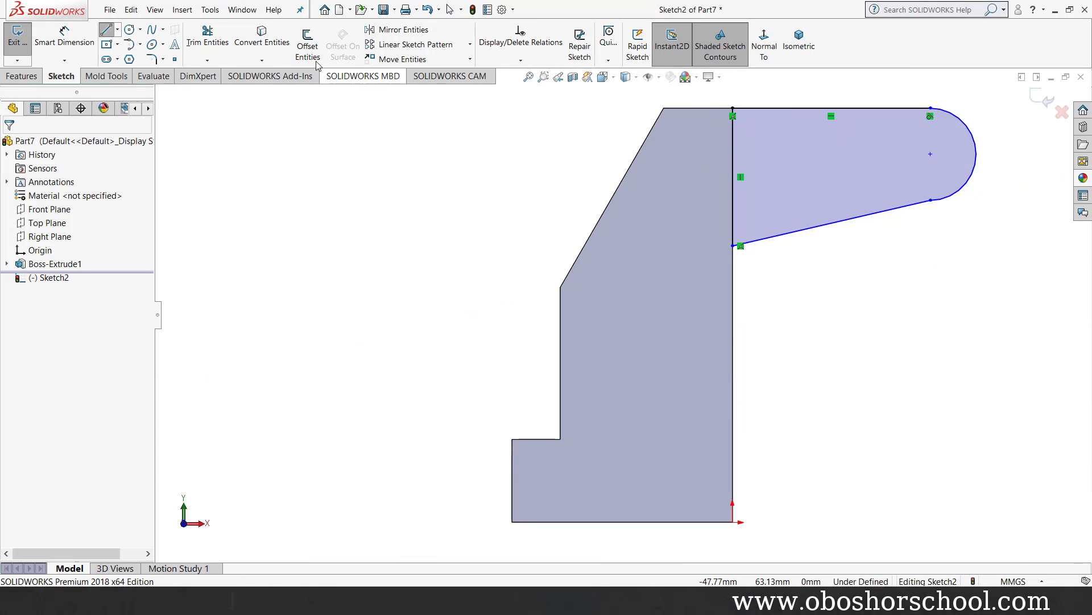
Draw a hole circle at the lug end's centre and dimension the lug height to 26 mm.
{"action": "left_click", "coordinate": [130, 29]}
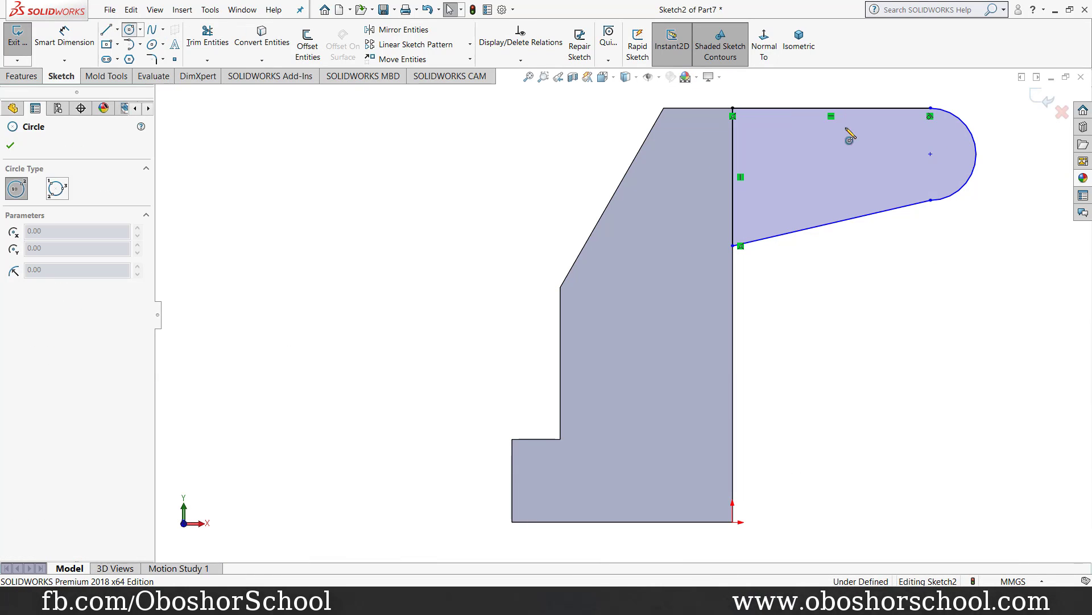
{"action": "left_click", "coordinate": [931, 154]}
{"action": "left_click", "coordinate": [939, 176]}
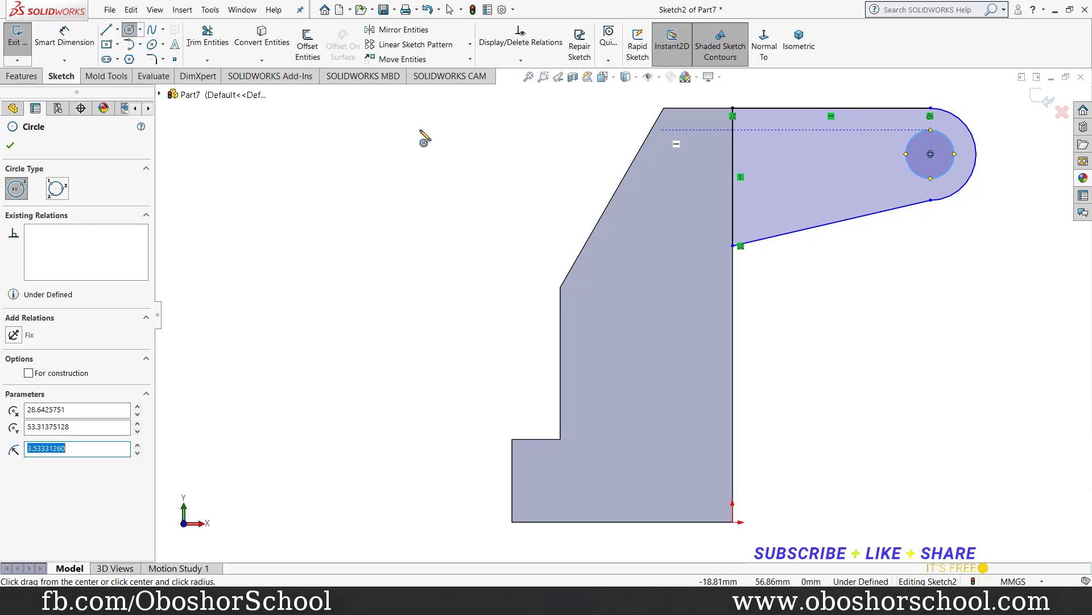
{"action": "left_click", "coordinate": [11, 145]}
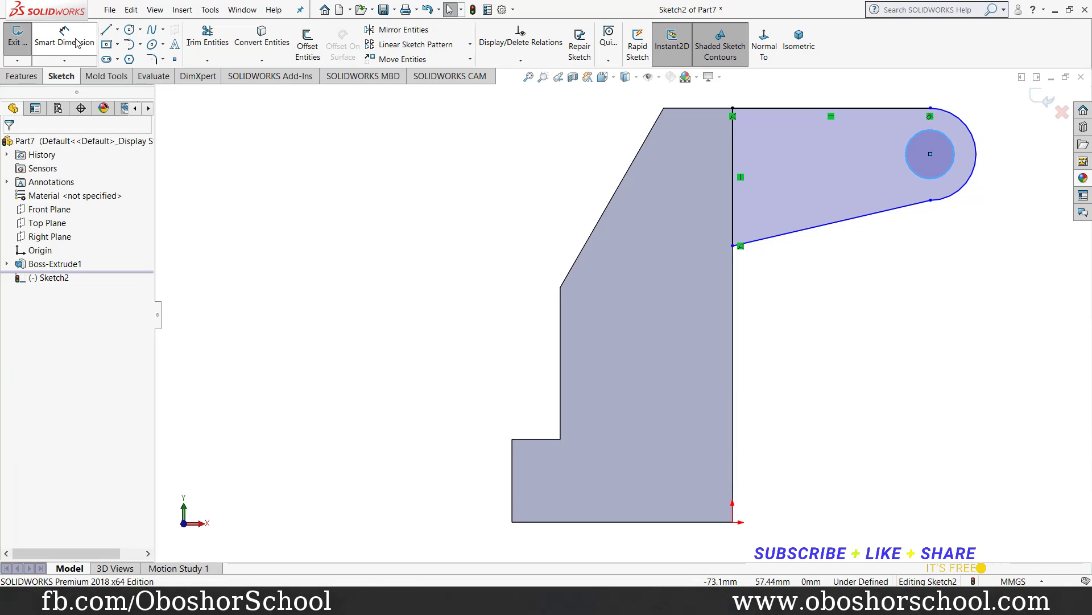
{"action": "left_click", "coordinate": [77, 44]}
{"action": "left_click", "coordinate": [732, 200]}
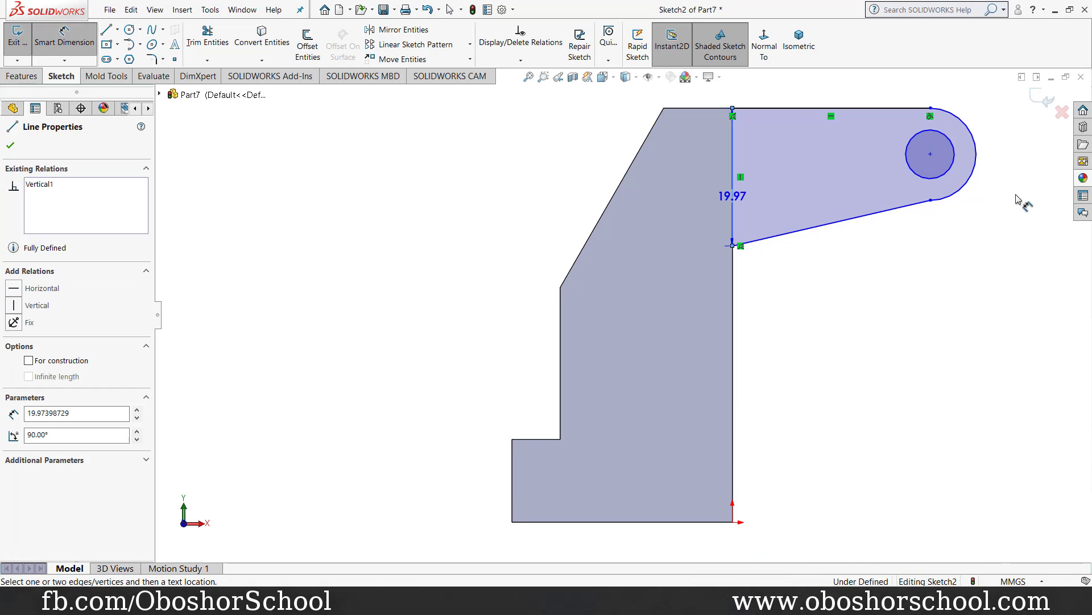
{"action": "left_click", "coordinate": [1027, 182]}
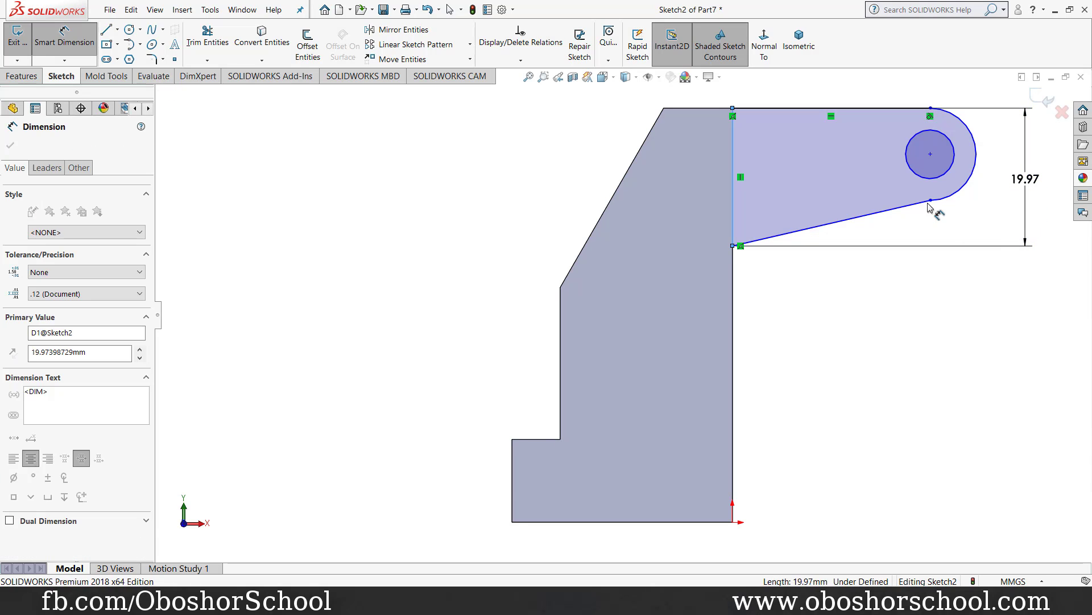
{"action": "type", "text": "26"}
{"action": "key", "text": "Return"}
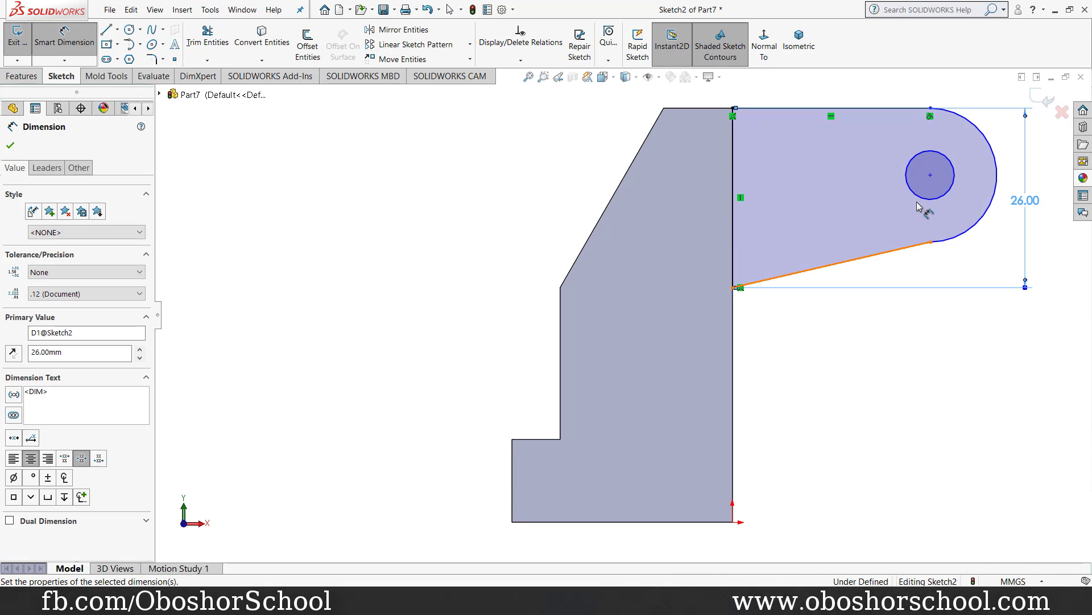
Dimension the hole 30 mm from the vertical edge with a 10 mm diameter.
{"action": "left_click", "coordinate": [808, 205]}
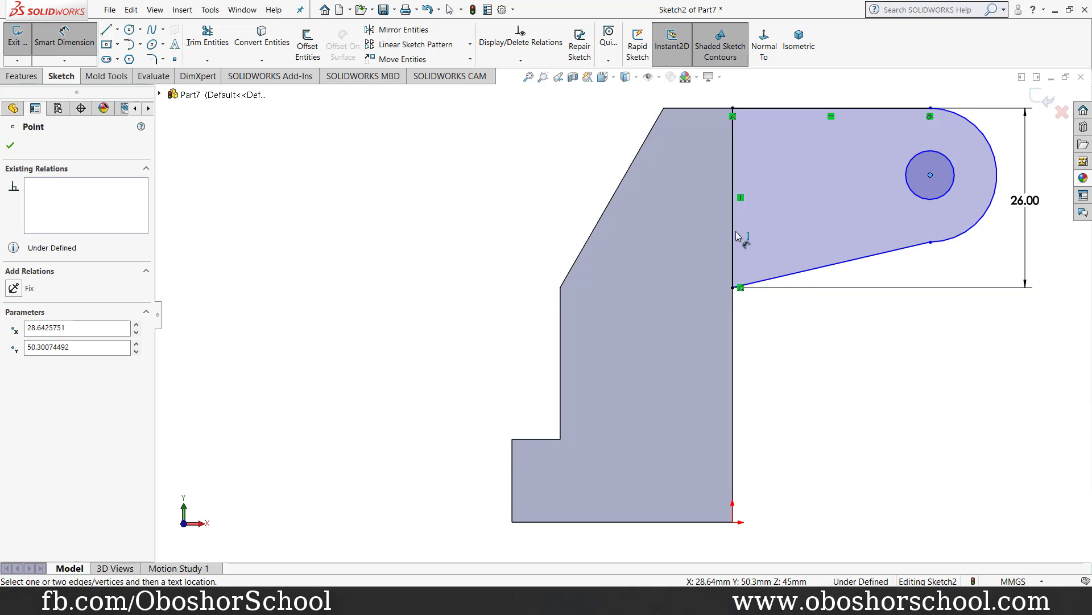
{"action": "left_click", "coordinate": [735, 233]}
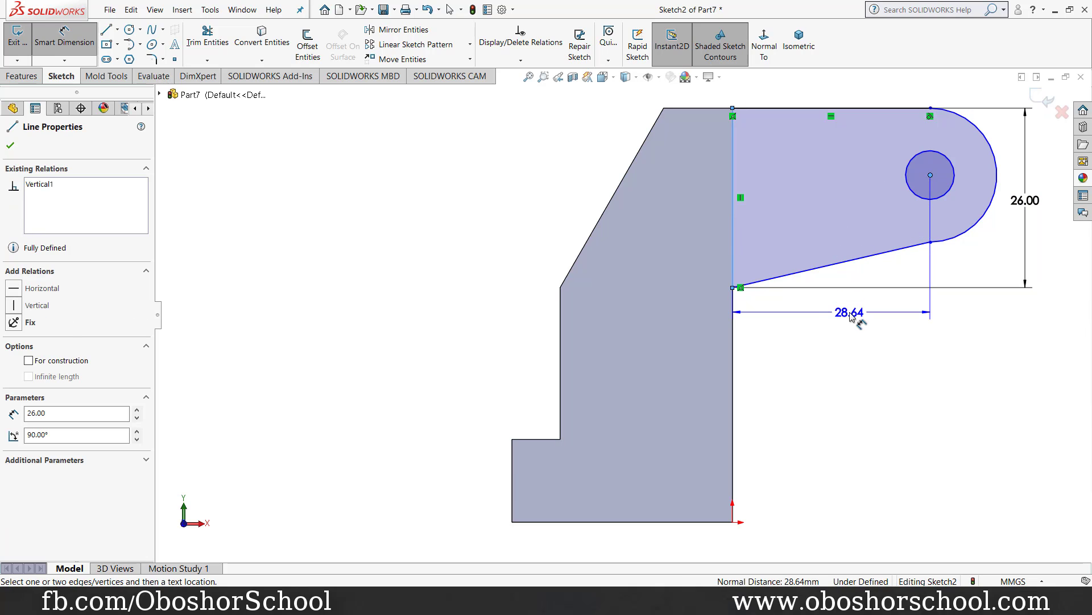
{"action": "left_click", "coordinate": [851, 315]}
{"action": "type", "text": "3"}
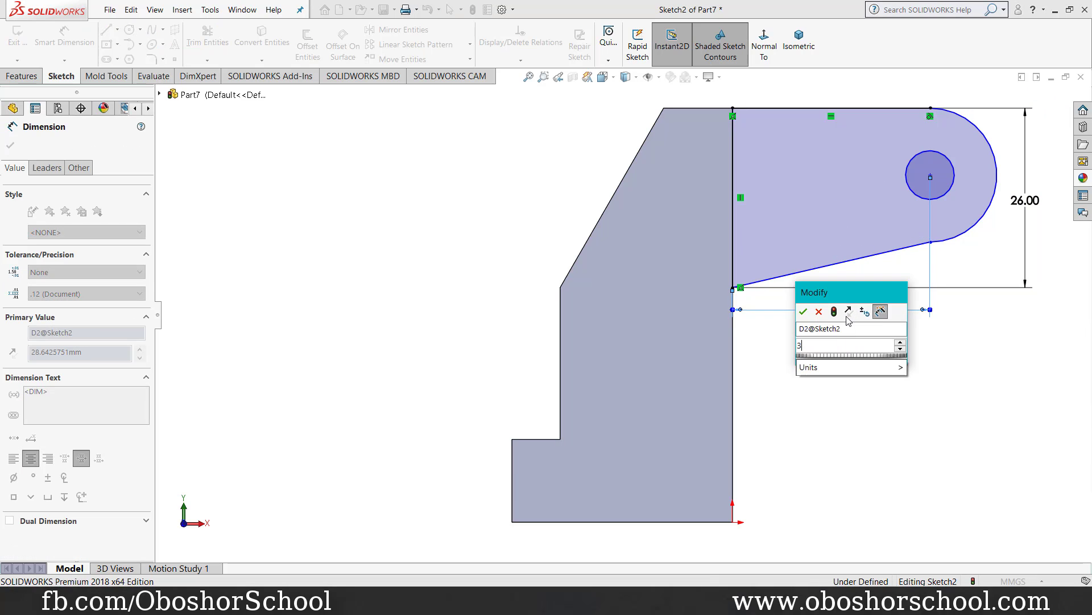
{"action": "key", "text": "Return"}
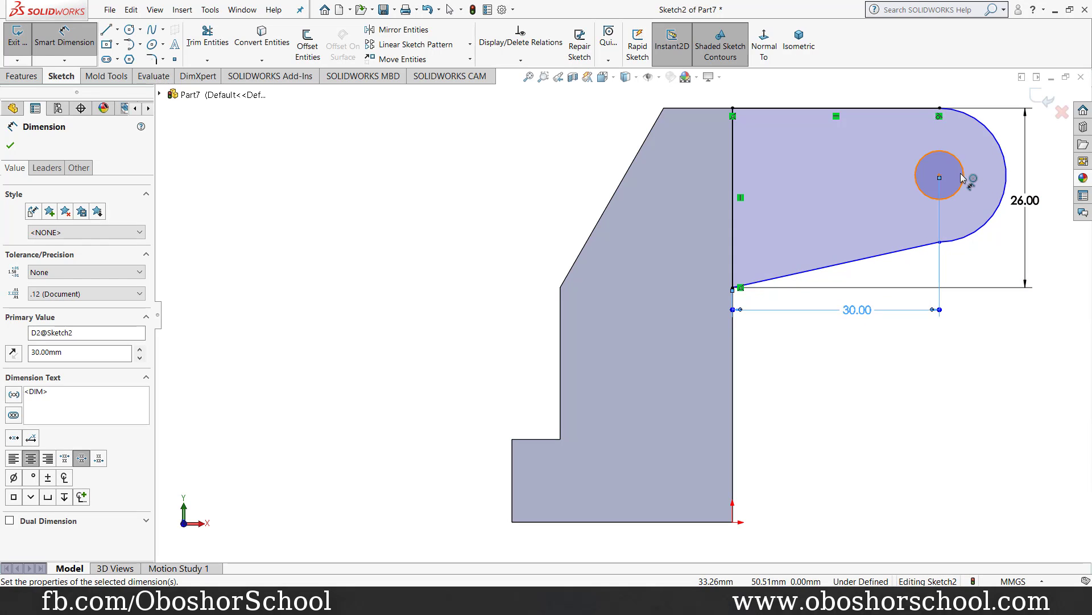
{"action": "left_click", "coordinate": [963, 169]}
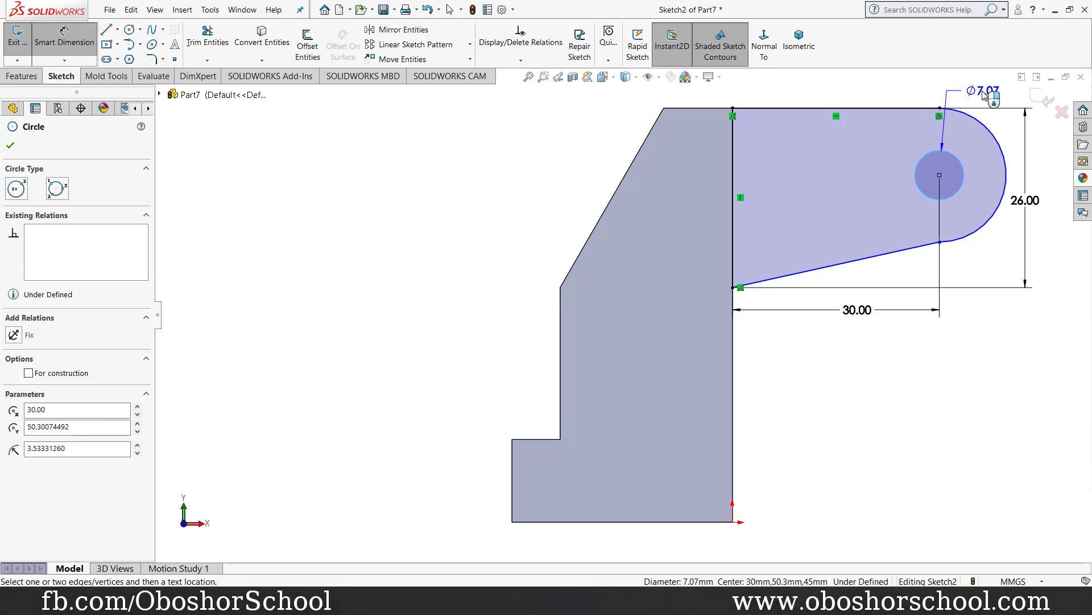
{"action": "left_click", "coordinate": [982, 92]}
{"action": "type", "text": "10"}
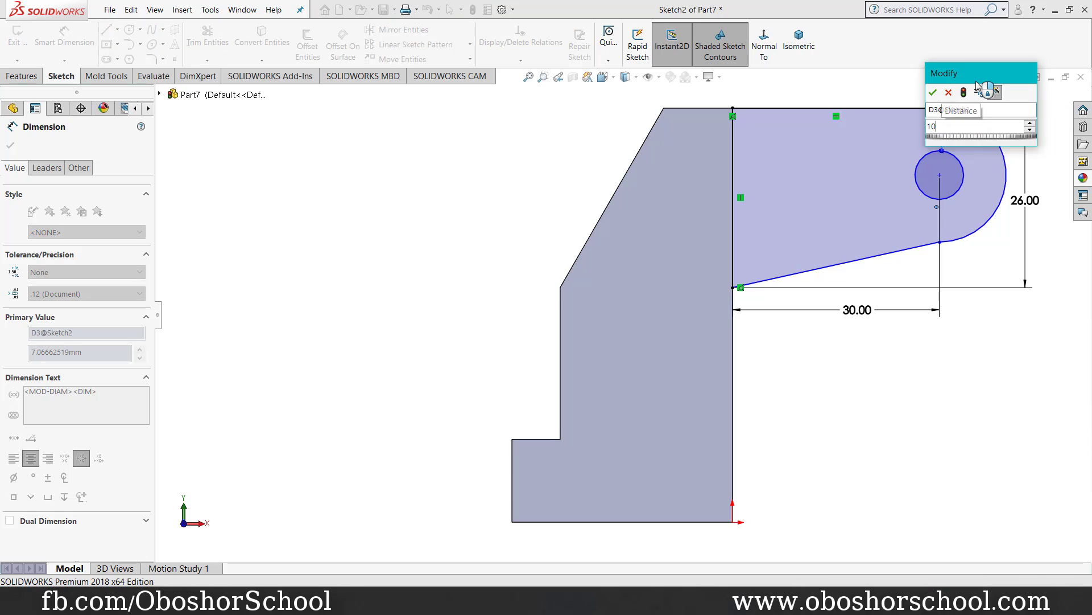
{"action": "key", "text": "Return"}
Give the lug's end arc a 10 mm radius and make the sloped line tangent to it.
{"action": "scroll", "coordinate": [1012, 152], "scroll_direction": "down", "scroll_amount": 2}
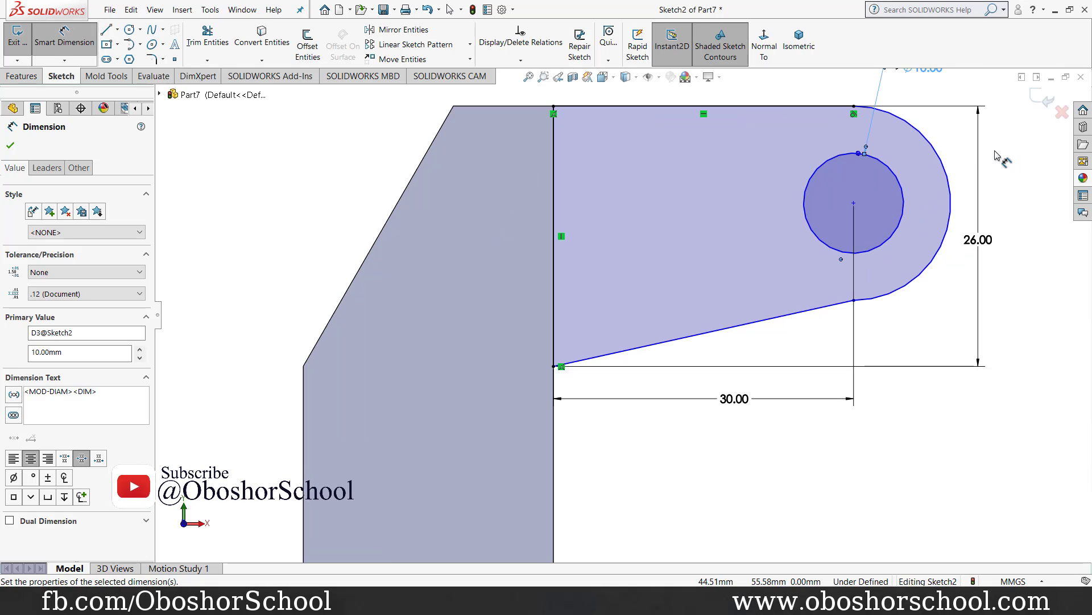
{"action": "middle_click_drag", "start_coordinate": [996, 155], "coordinate": [955, 159], "text": "ctrl"}
{"action": "left_click", "coordinate": [849, 195]}
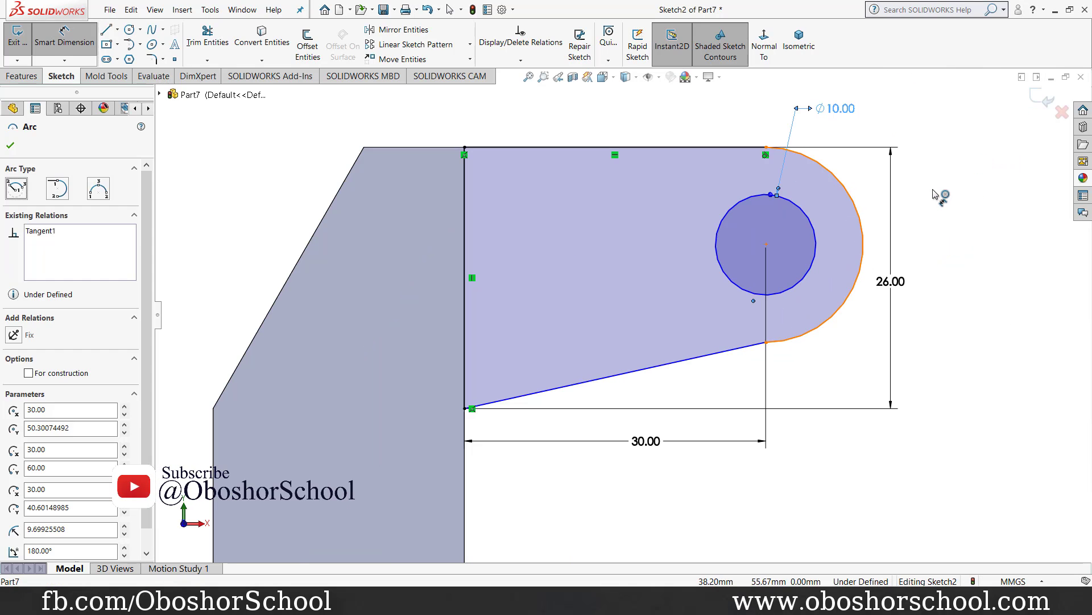
{"action": "left_click", "coordinate": [947, 199]}
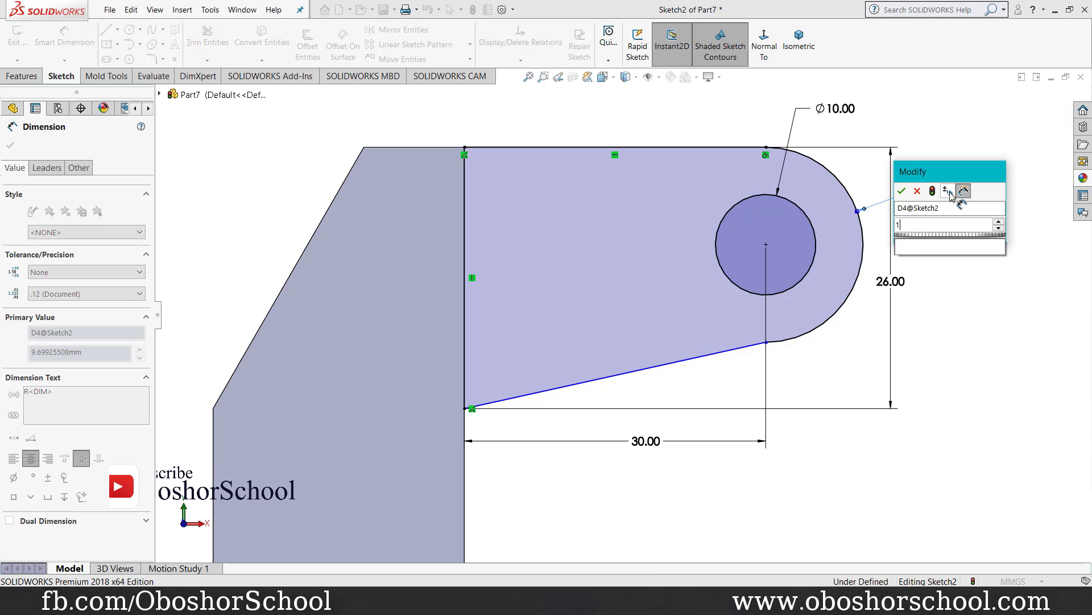
{"action": "type", "text": "10"}
{"action": "key", "text": "Return"}
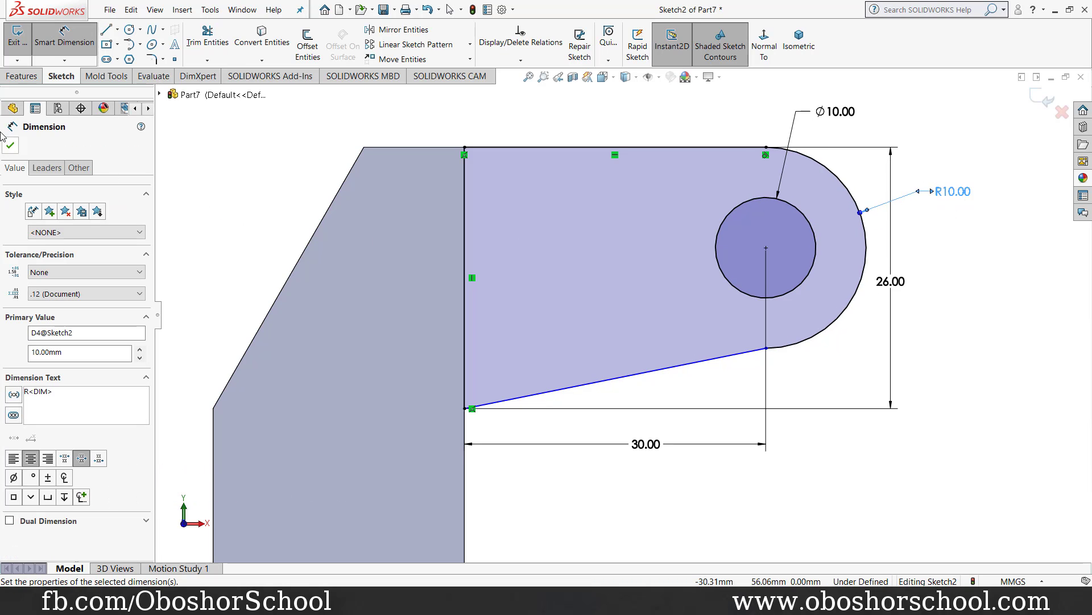
{"action": "left_click", "coordinate": [10, 146]}
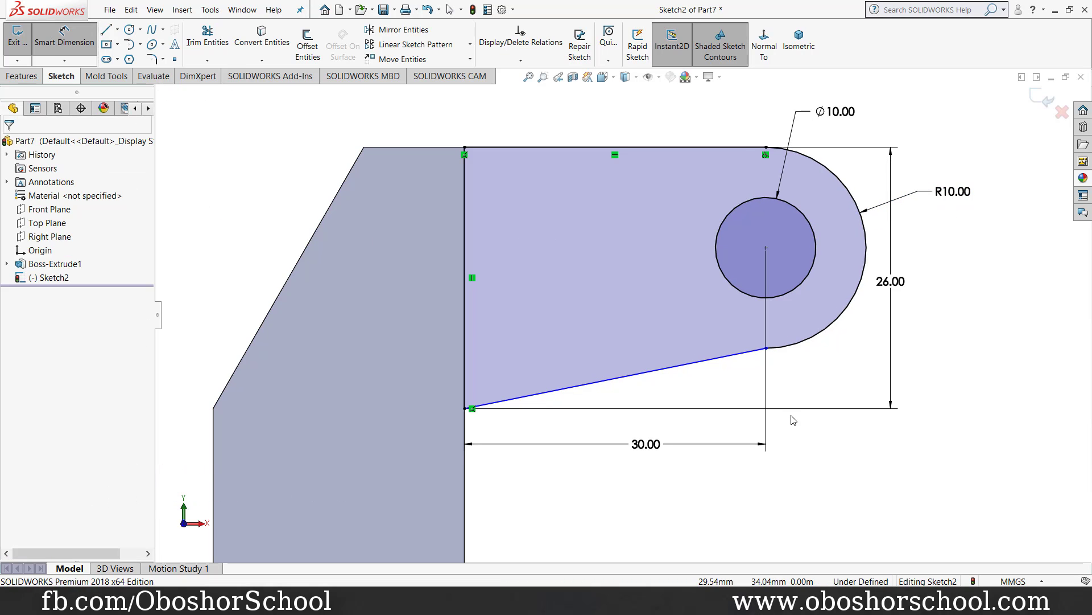
{"action": "left_click", "coordinate": [766, 348]}
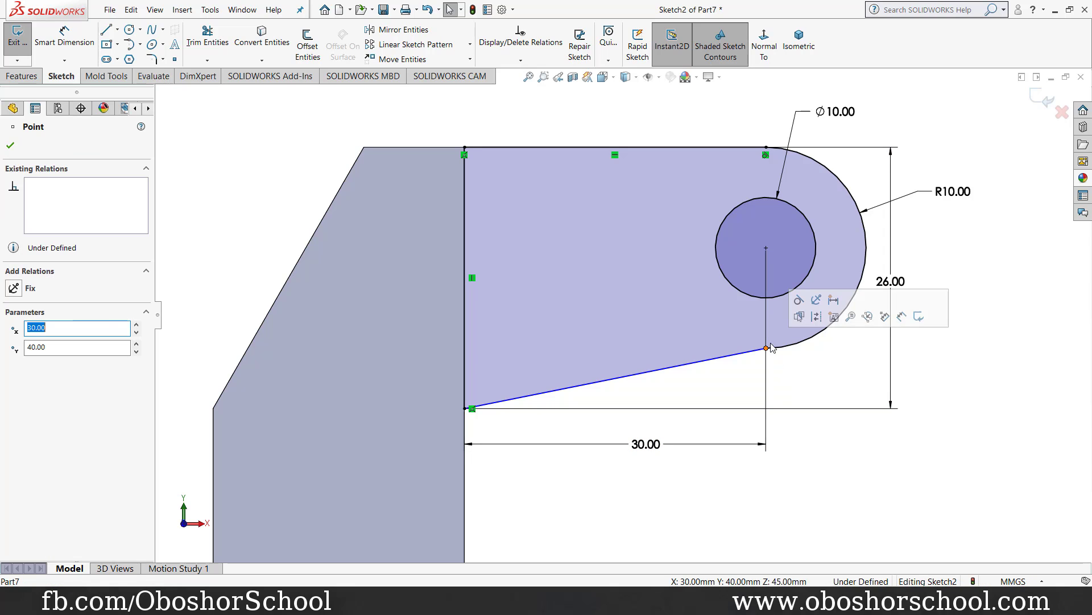
{"action": "left_click", "coordinate": [801, 313]}
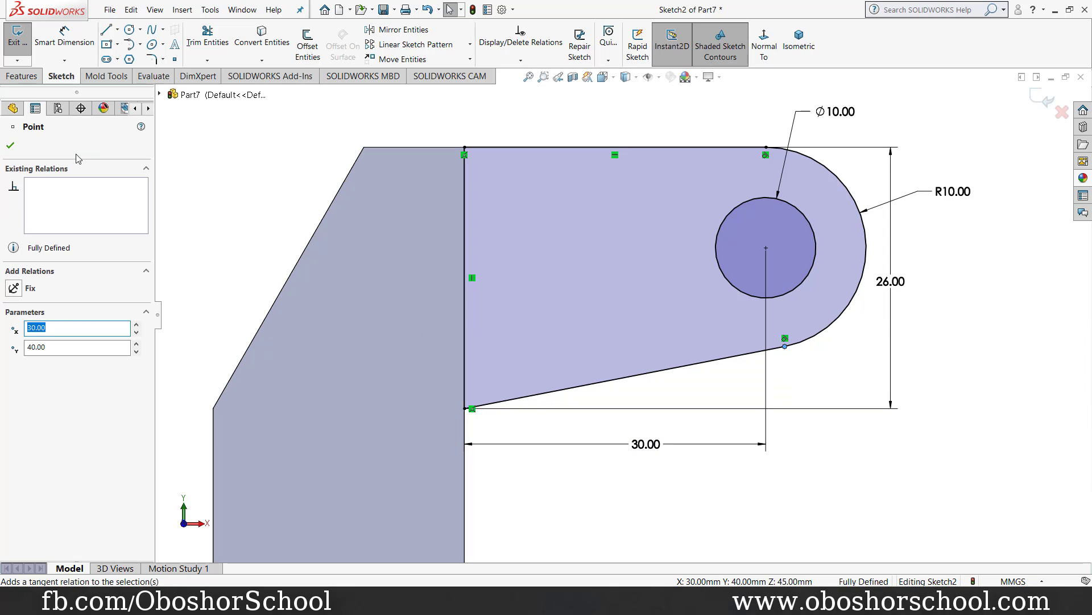
{"action": "left_click", "coordinate": [10, 146]}
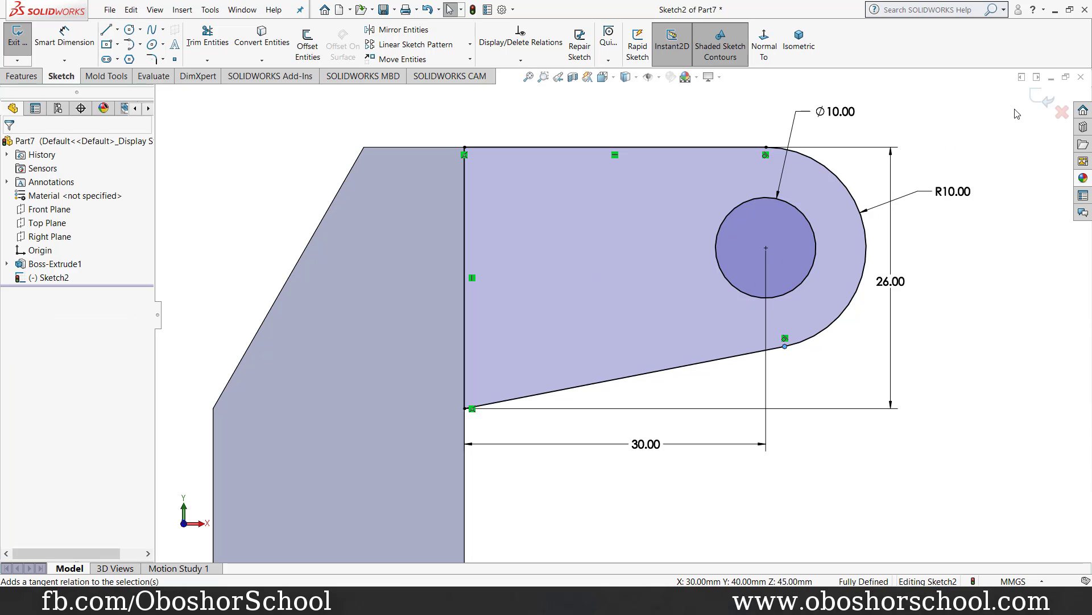
Extrude Sketch2 10 mm in the reversed direction from a reversed 6 mm offset.
{"action": "left_click", "coordinate": [795, 48]}
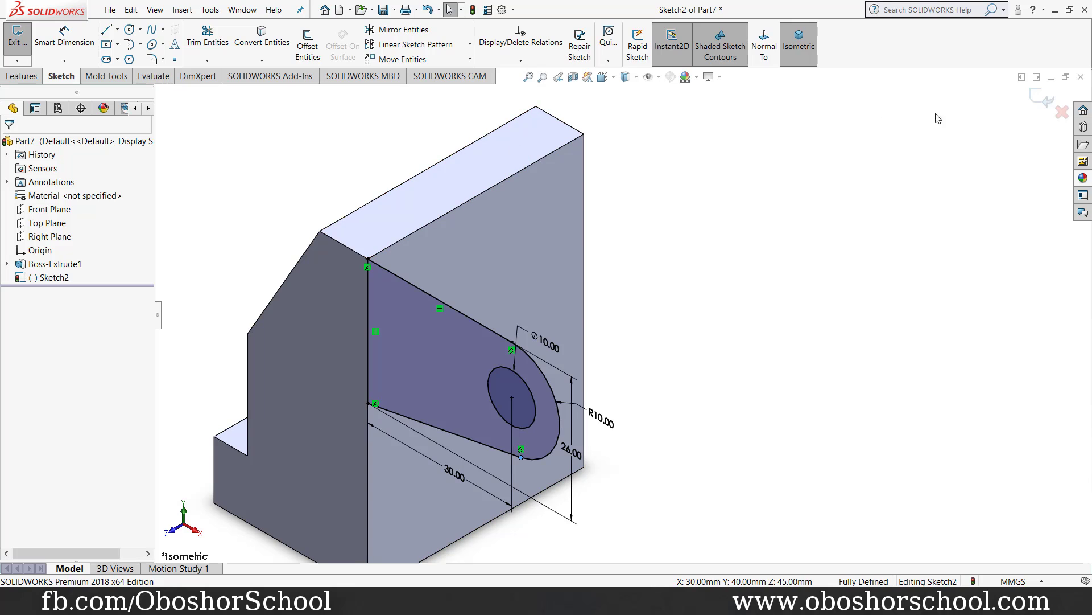
{"action": "left_click", "coordinate": [1046, 104]}
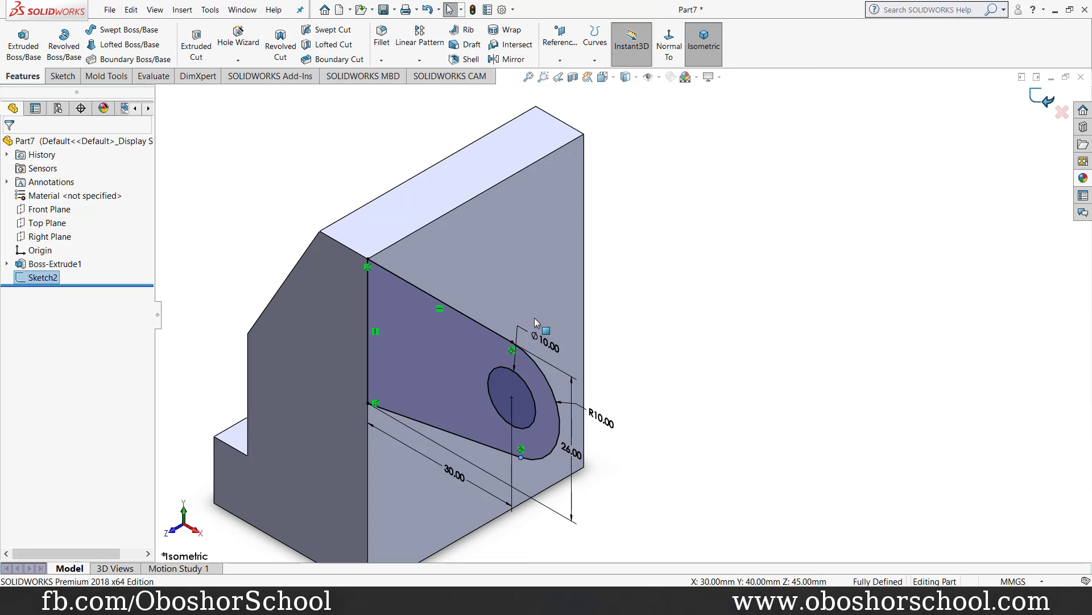
{"action": "left_click", "coordinate": [26, 44]}
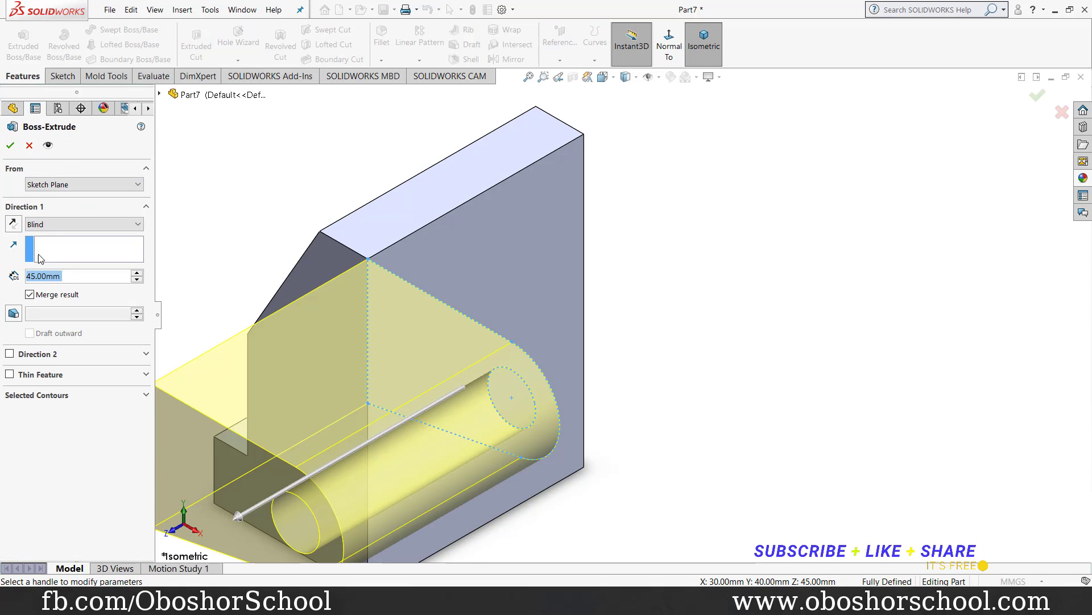
{"action": "type", "text": "10"}
{"action": "key", "text": "Return"}
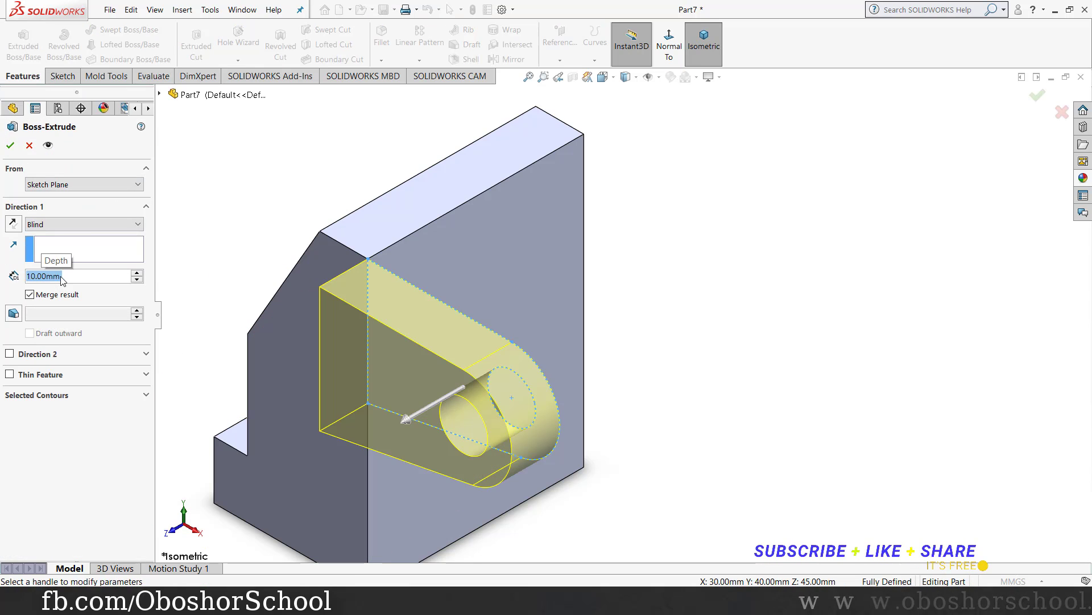
{"action": "left_click", "coordinate": [14, 223]}
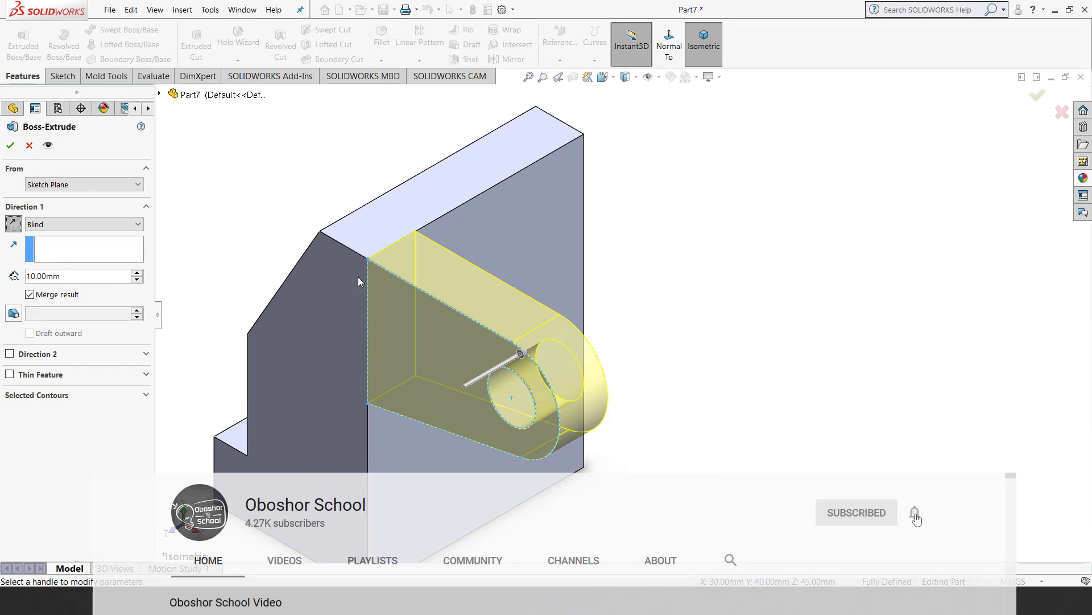
{"action": "left_click", "coordinate": [134, 184]}
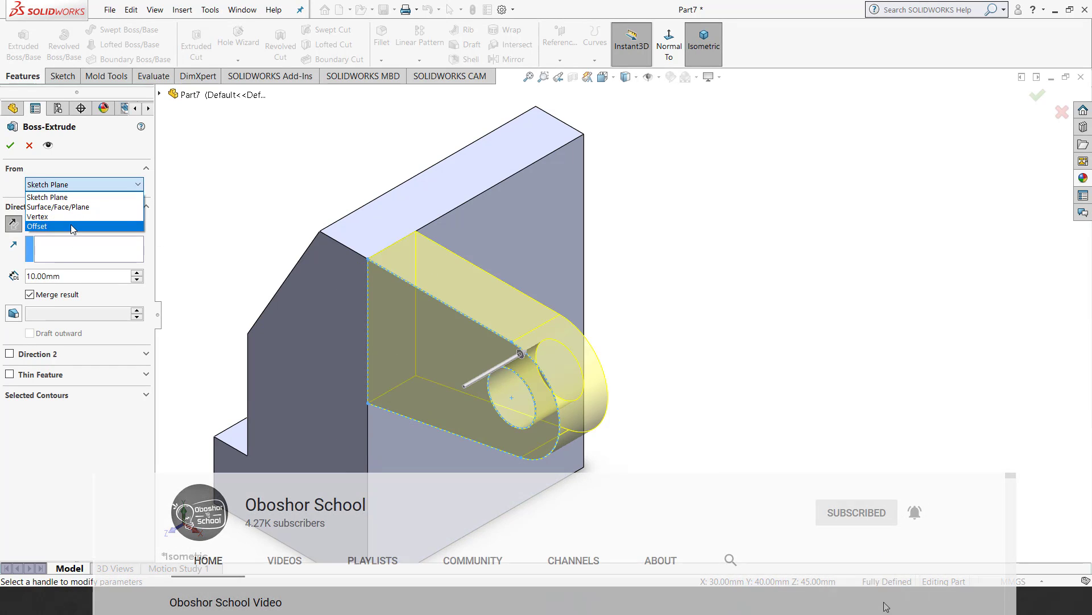
{"action": "left_click", "coordinate": [72, 226]}
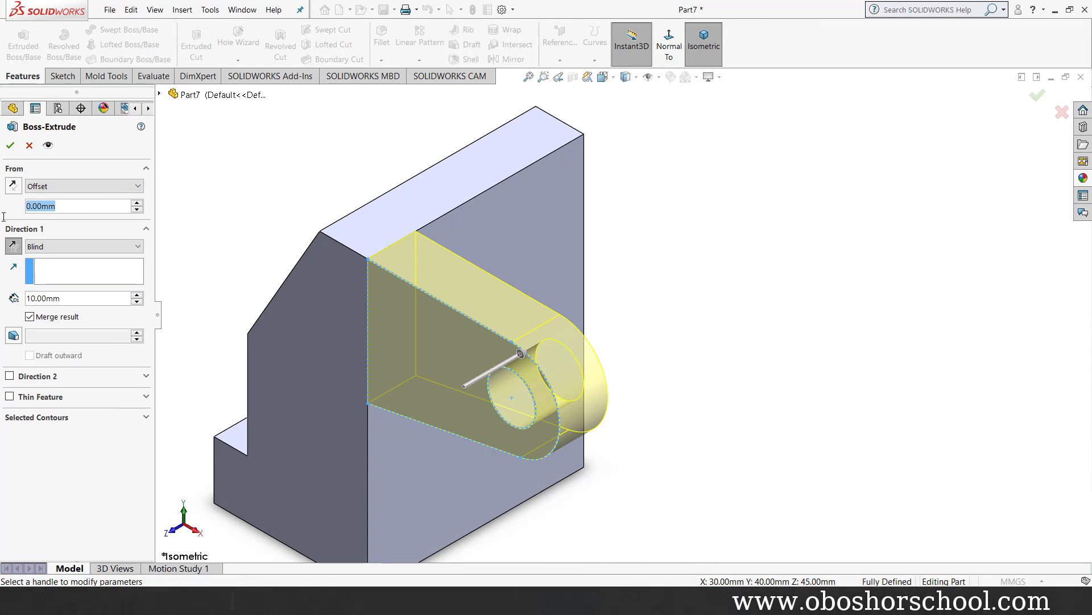
{"action": "type", "text": "6"}
{"action": "key", "text": "Return"}
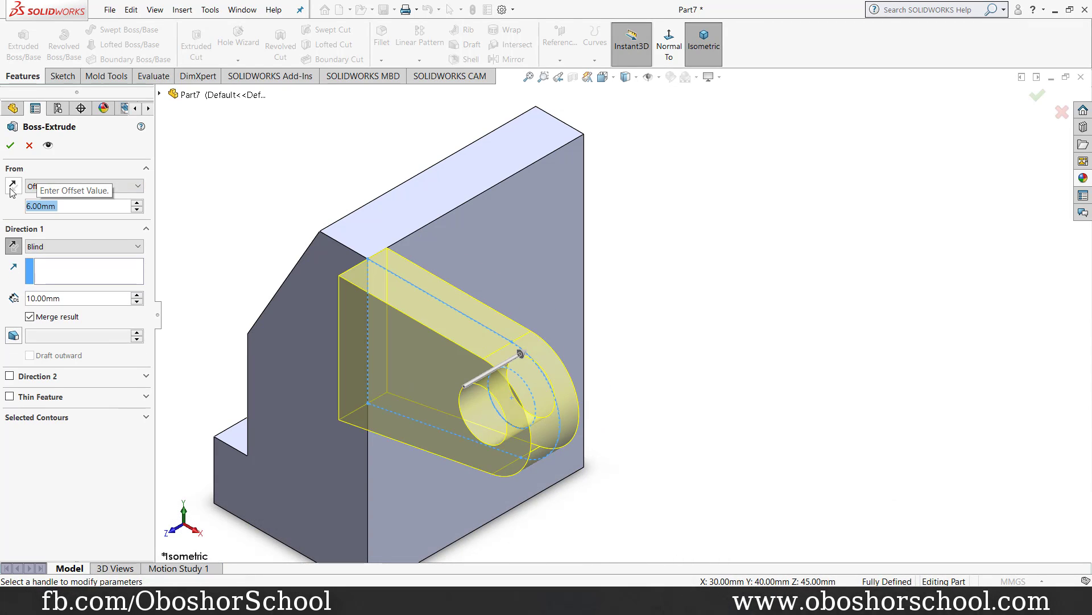
{"action": "left_click", "coordinate": [11, 190]}
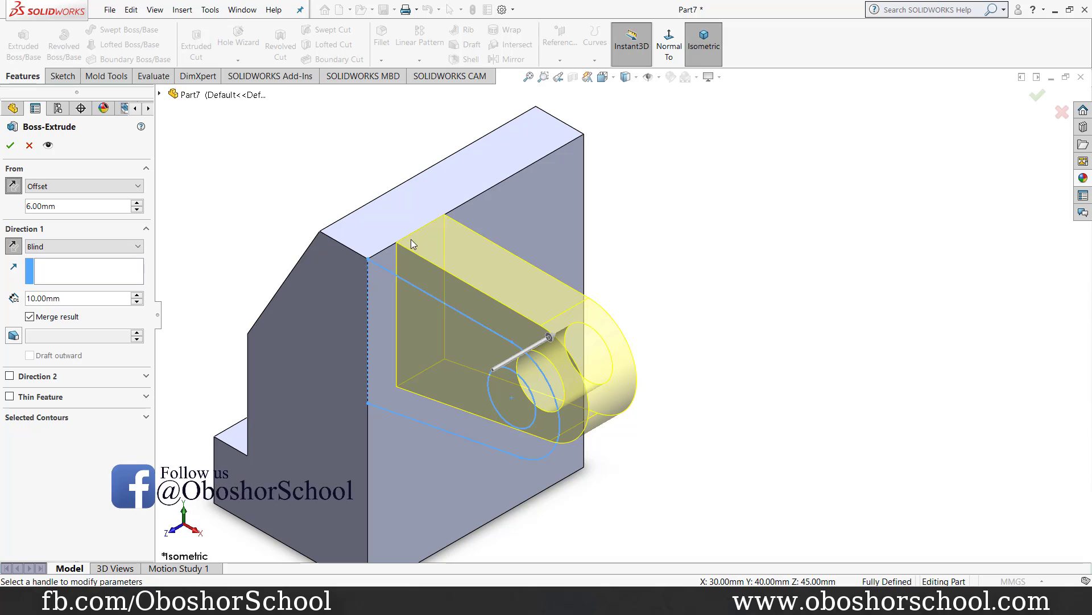
{"action": "left_click", "coordinate": [11, 145]}
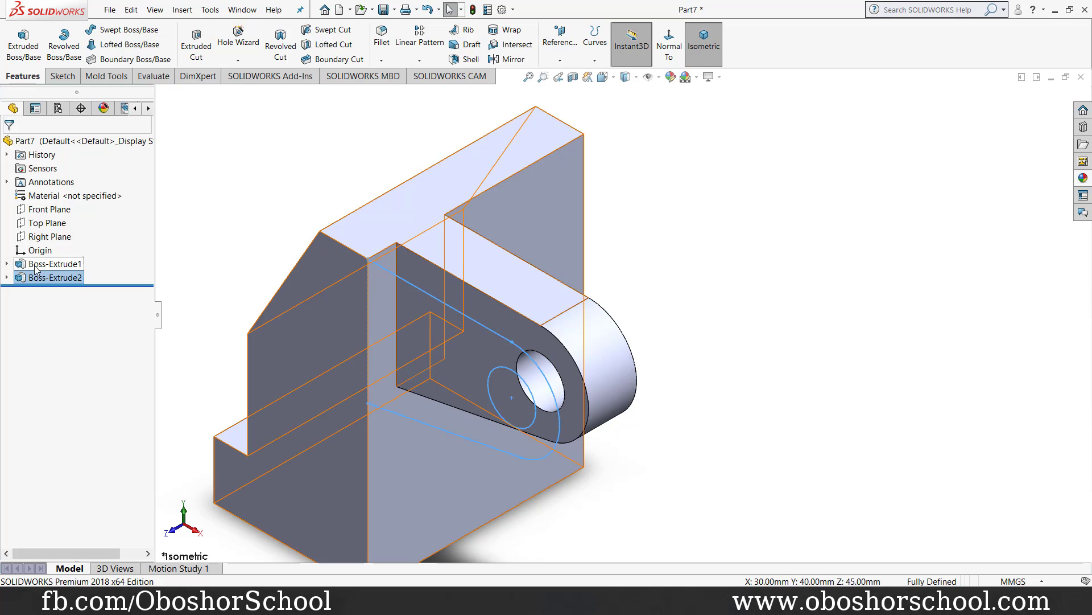
Reuse Sketch2 for a 10 mm extrusion starting from a reversed 39 mm offset.
{"action": "left_click", "coordinate": [7, 277]}
{"action": "left_click", "coordinate": [55, 291]}
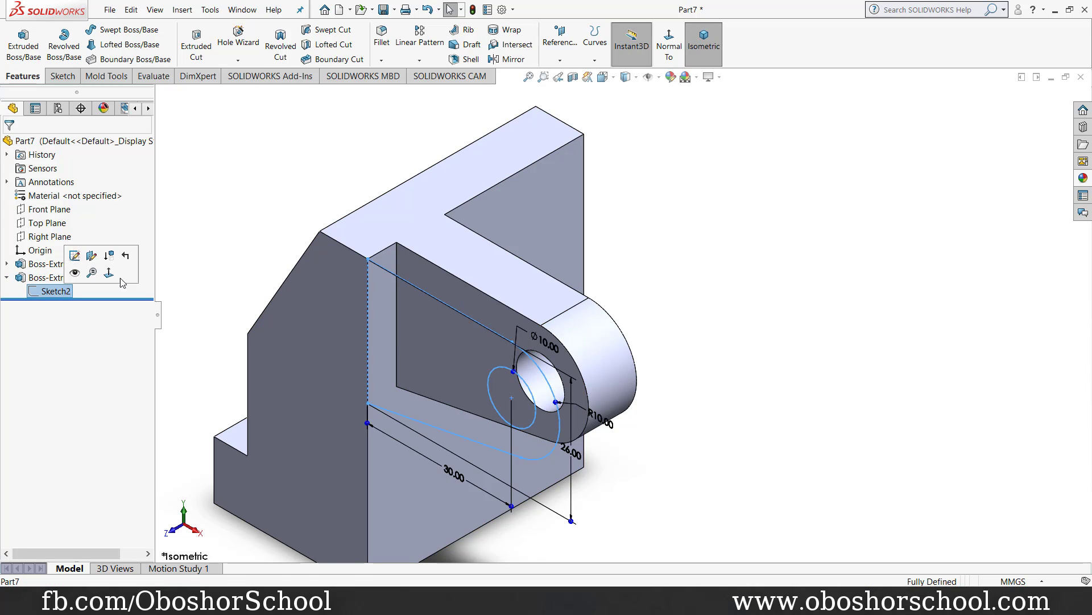
{"action": "left_click", "coordinate": [23, 51]}
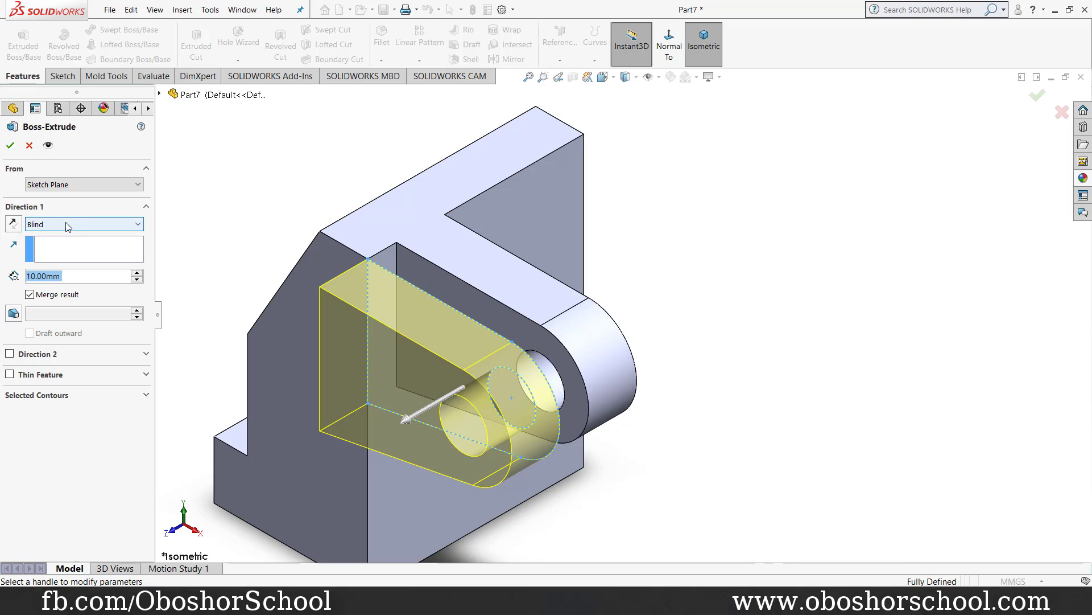
{"action": "left_click", "coordinate": [103, 185]}
{"action": "left_click", "coordinate": [83, 228]}
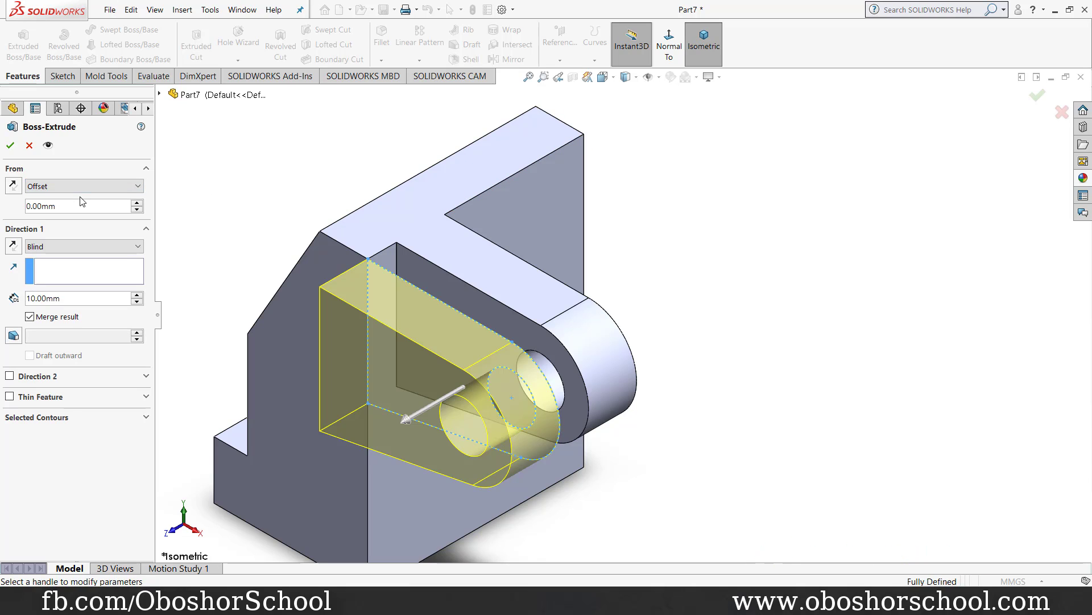
{"action": "type", "text": "3"}
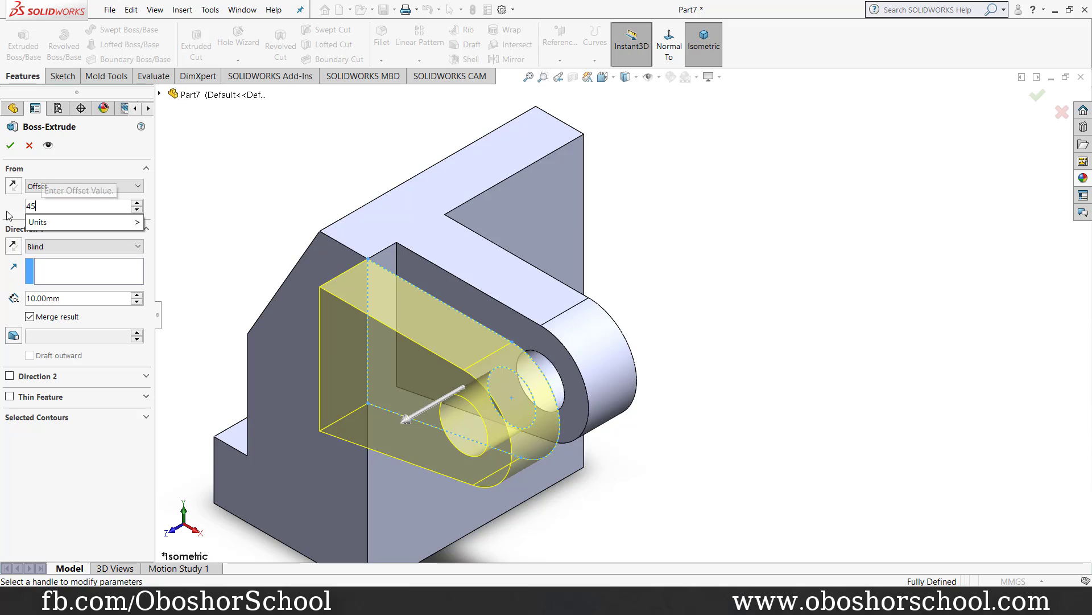
{"action": "type", "text": "9"}
{"action": "key", "text": "Return"}
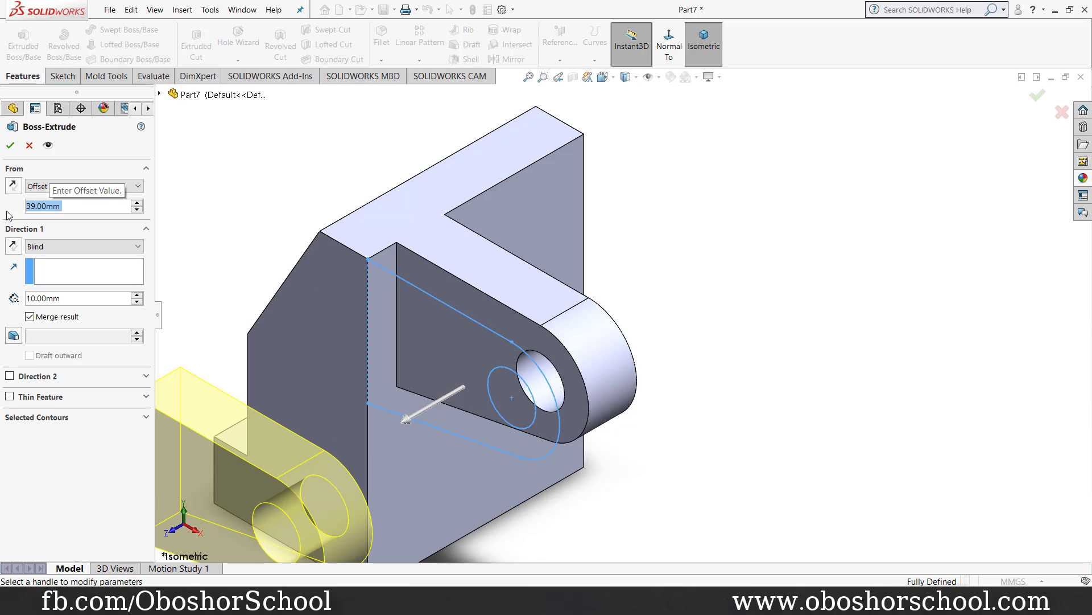
{"action": "left_click", "coordinate": [18, 185]}
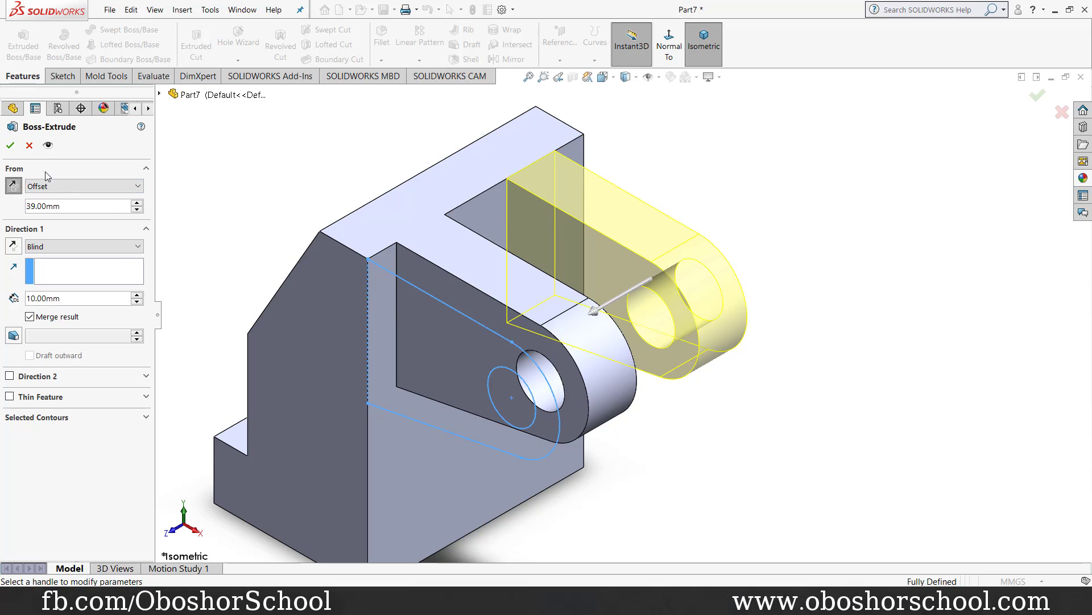
{"action": "left_click", "coordinate": [15, 147]}
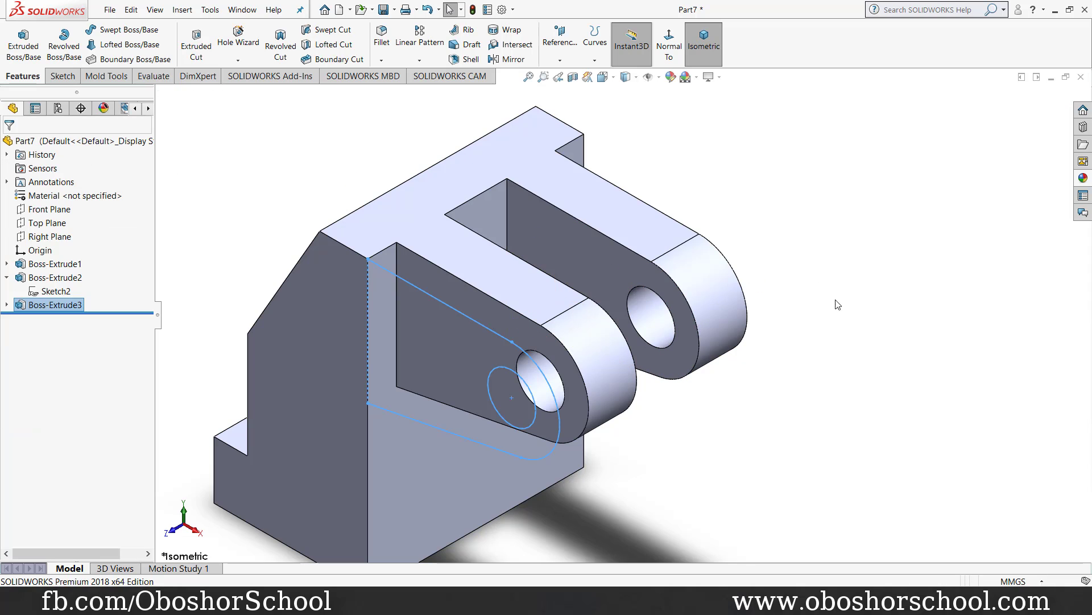
{"action": "left_click", "coordinate": [701, 47]}
{"action": "mouse_move", "coordinate": [366, 307]}
{"action": "middle_mouse_down"}
{"action": "mouse_move", "coordinate": [344, 402]}
{"action": "mouse_move", "coordinate": [432, 285]}
{"action": "middle_mouse_up"}
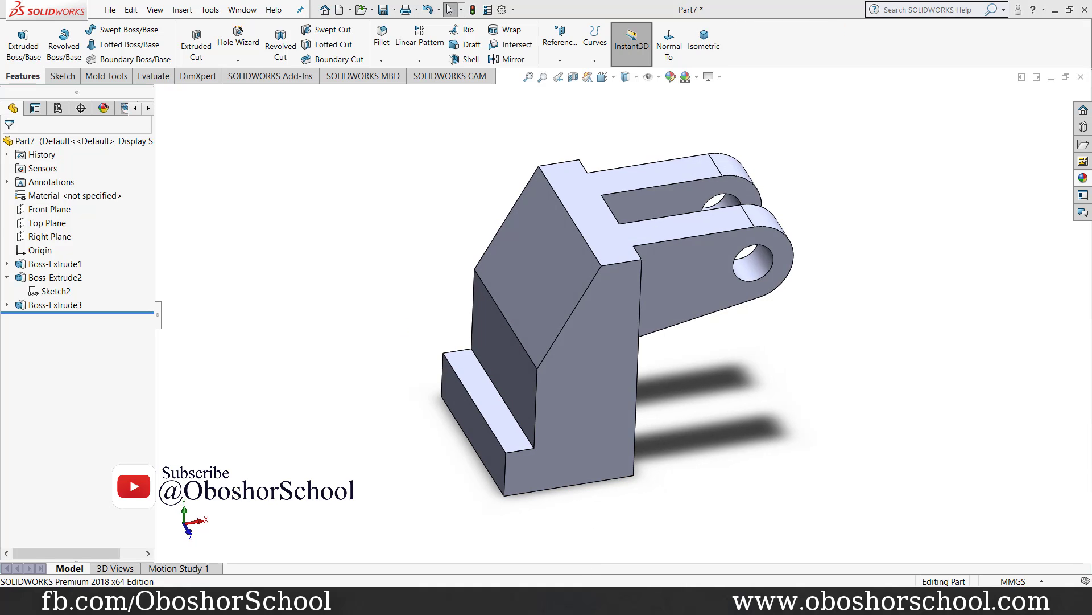
{"action": "key", "text": "alt+Tab"}
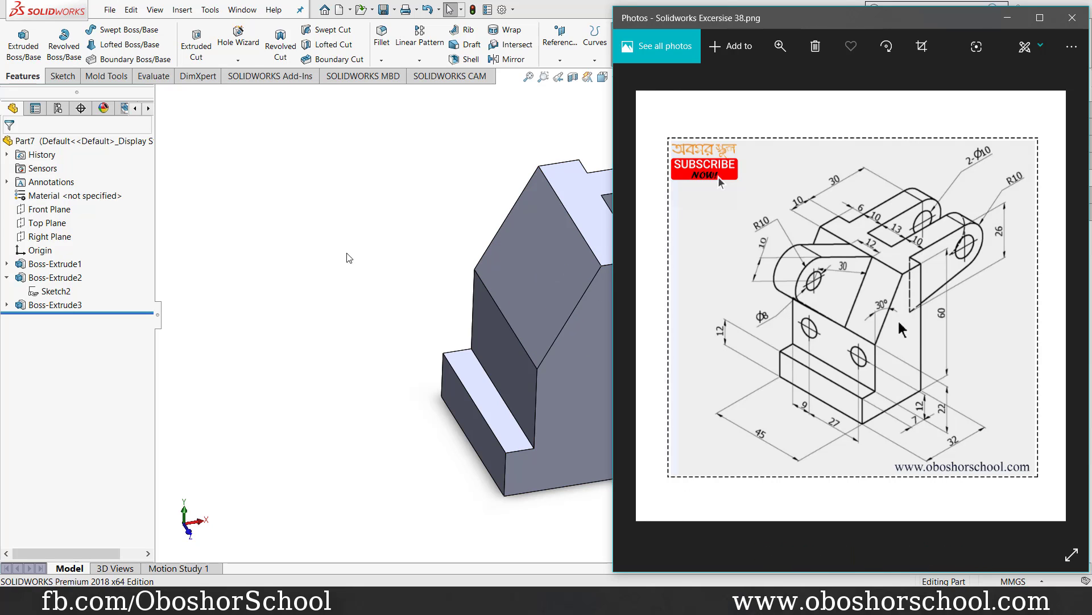
{"action": "left_click", "coordinate": [47, 210]}
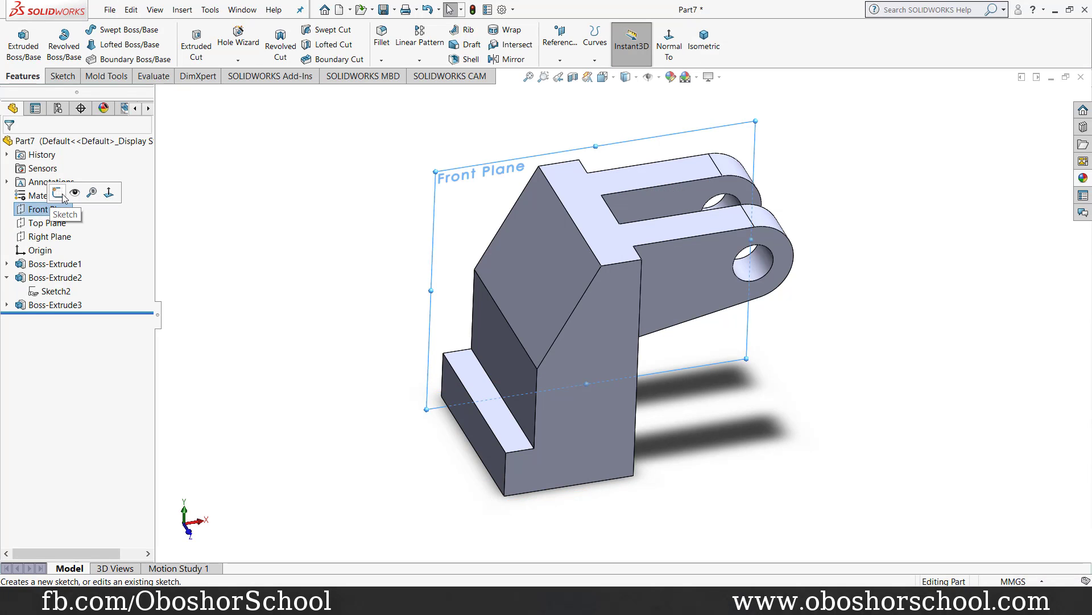
{"action": "mouse_move", "coordinate": [306, 336]}
{"action": "middle_mouse_down"}
{"action": "mouse_move", "coordinate": [281, 287]}
{"action": "mouse_move", "coordinate": [285, 327]}
{"action": "mouse_move", "coordinate": [314, 327]}
{"action": "middle_mouse_up"}
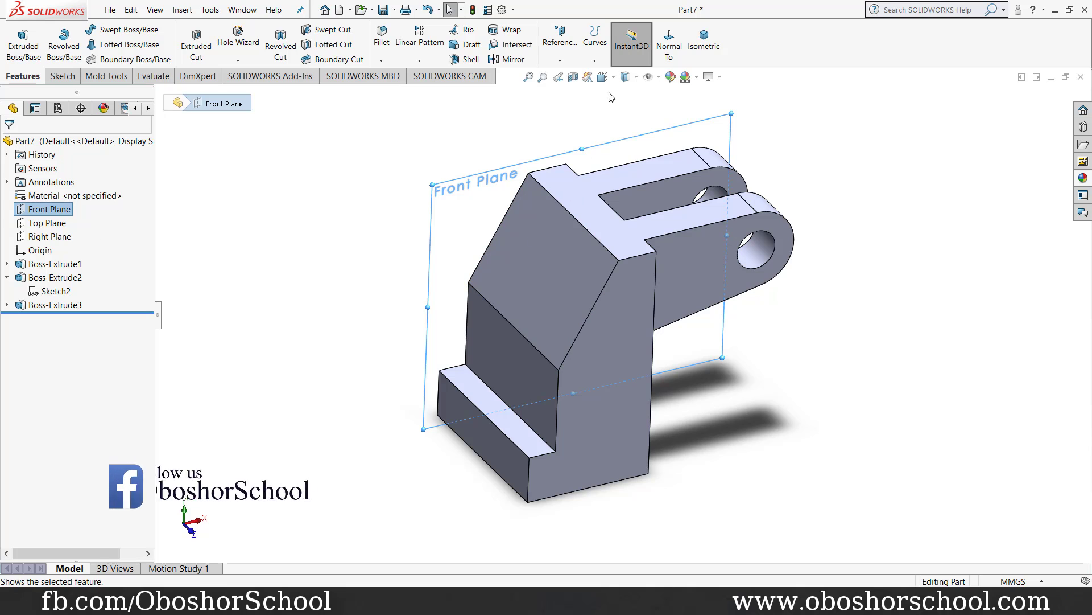
Create Plane1 from the Front Plane and the bracket's opposite face, then orbit to view it.
{"action": "left_click", "coordinate": [567, 59]}
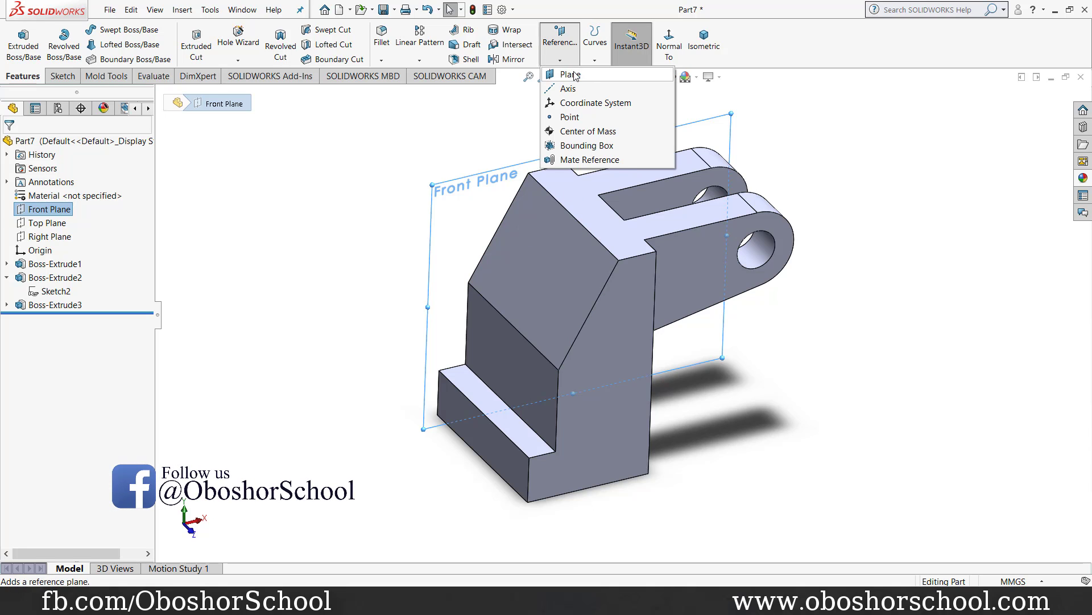
{"action": "left_click", "coordinate": [575, 75]}
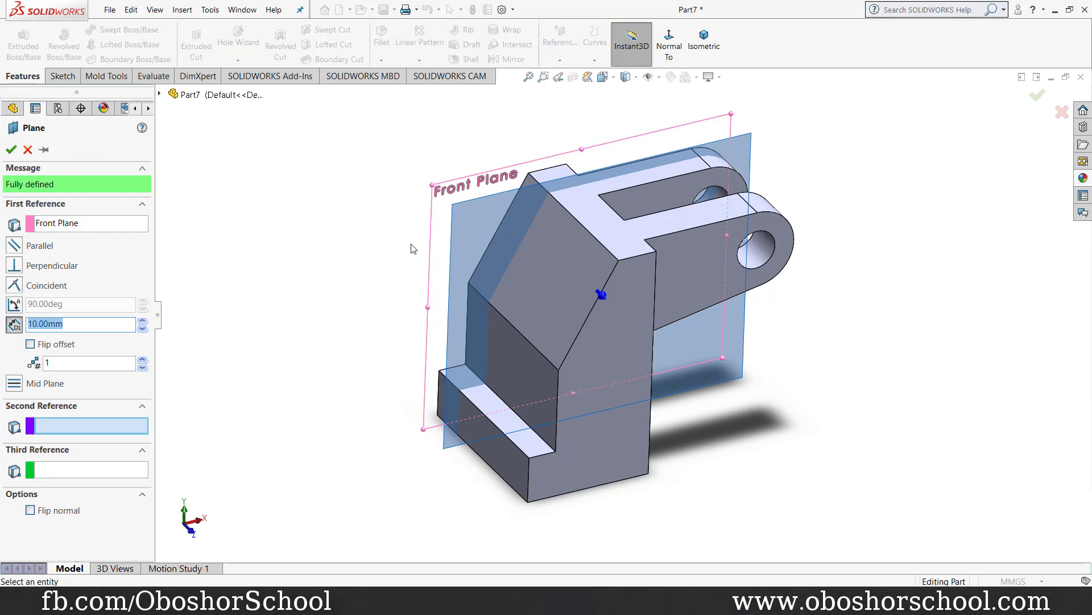
{"action": "left_click", "coordinate": [608, 444]}
{"action": "mouse_move", "coordinate": [337, 432]}
{"action": "middle_mouse_down"}
{"action": "mouse_move", "coordinate": [378, 419]}
{"action": "mouse_move", "coordinate": [378, 446]}
{"action": "middle_mouse_up"}
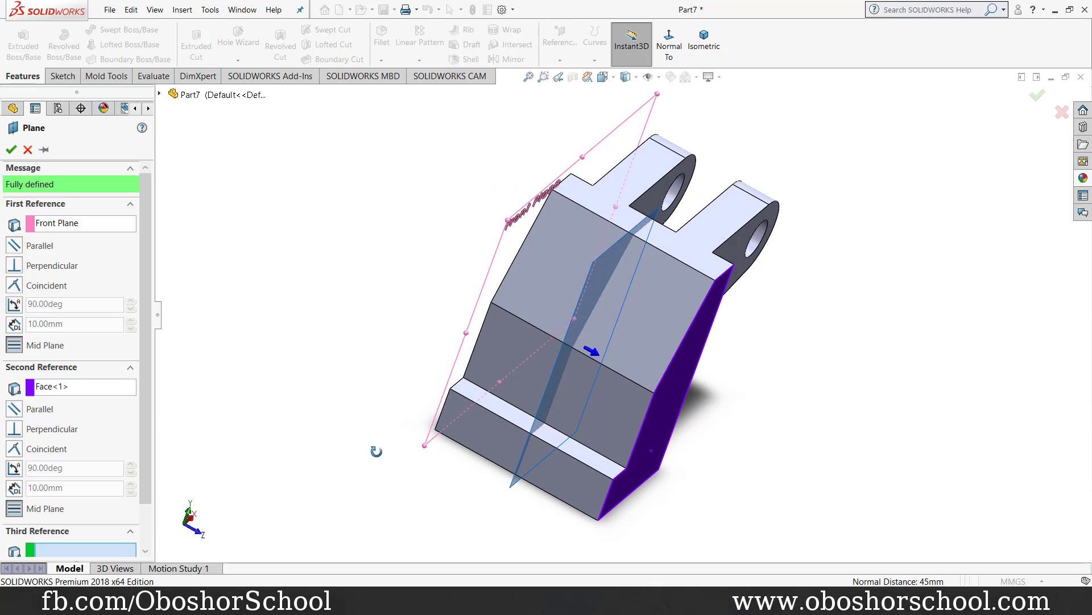
{"action": "left_click", "coordinate": [12, 152]}
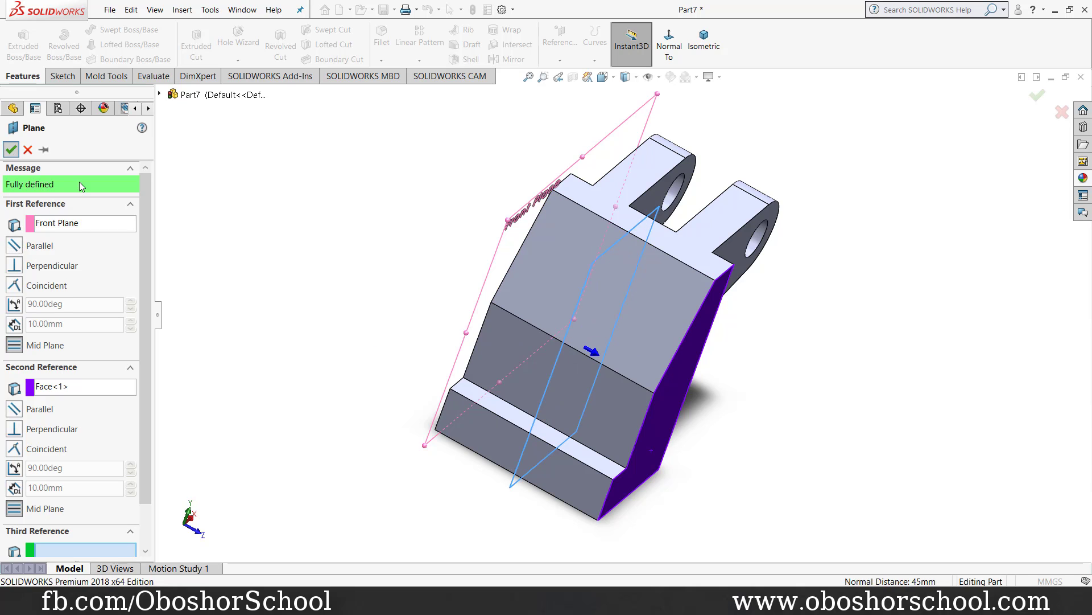
{"action": "middle_click_drag", "start_coordinate": [336, 326], "coordinate": [285, 261]}
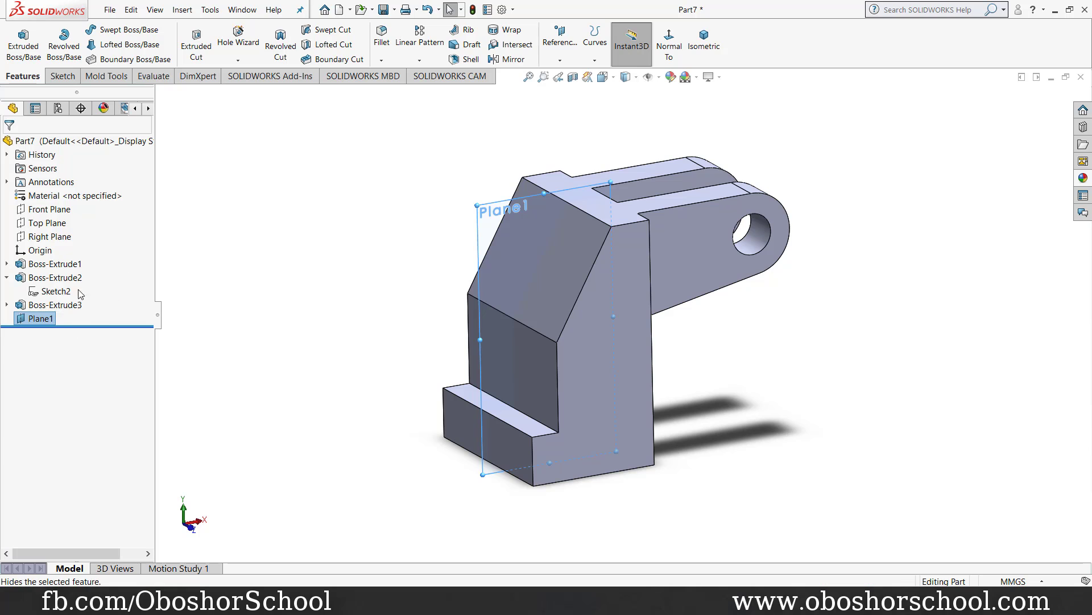
Start a sketch on Plane1 and draw the closed lug outline with a rounded end.
{"action": "left_click", "coordinate": [81, 322]}
{"action": "left_click", "coordinate": [98, 309]}
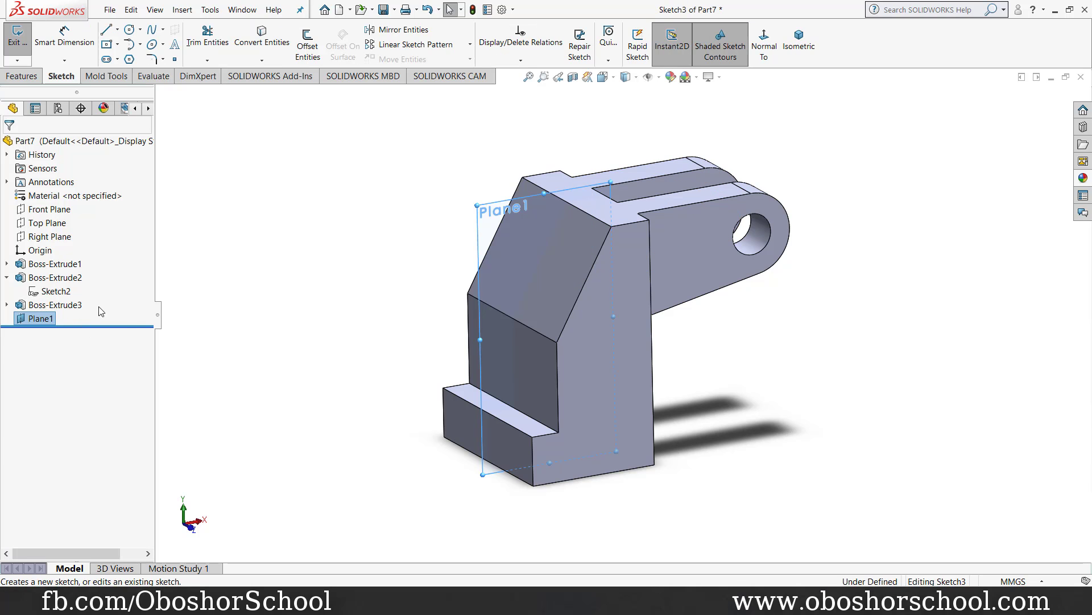
{"action": "left_click", "coordinate": [766, 49]}
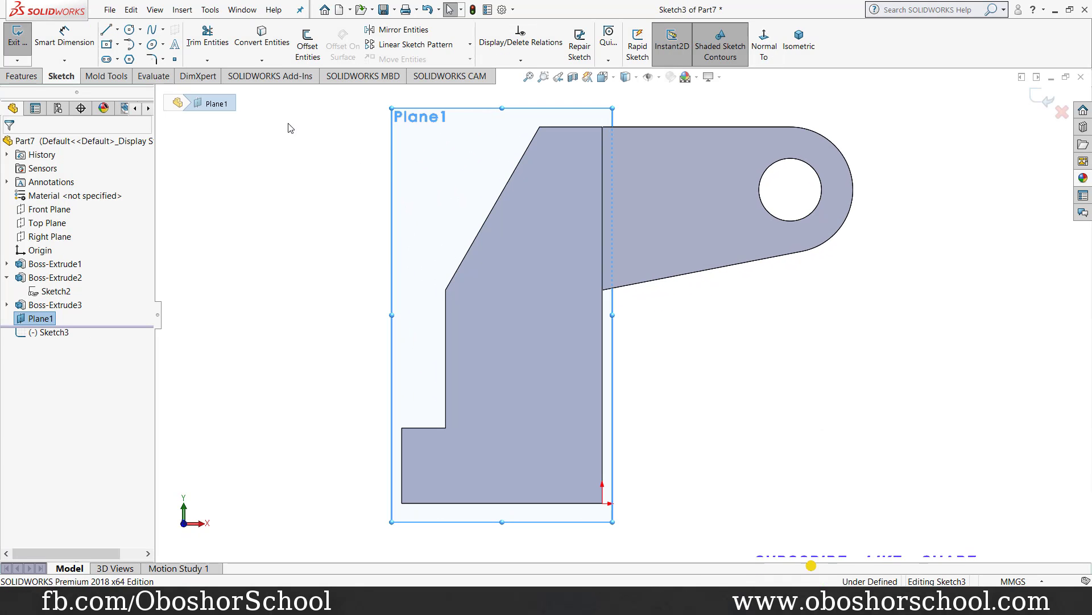
{"action": "left_click", "coordinate": [106, 31]}
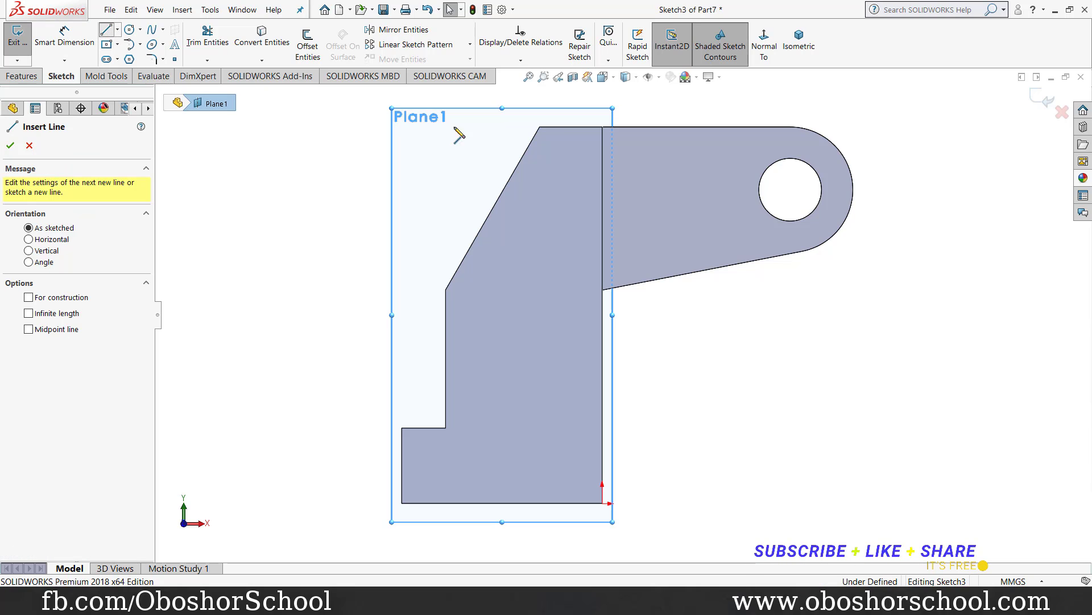
{"action": "scroll", "coordinate": [605, 251], "scroll_direction": "down", "scroll_amount": 2}
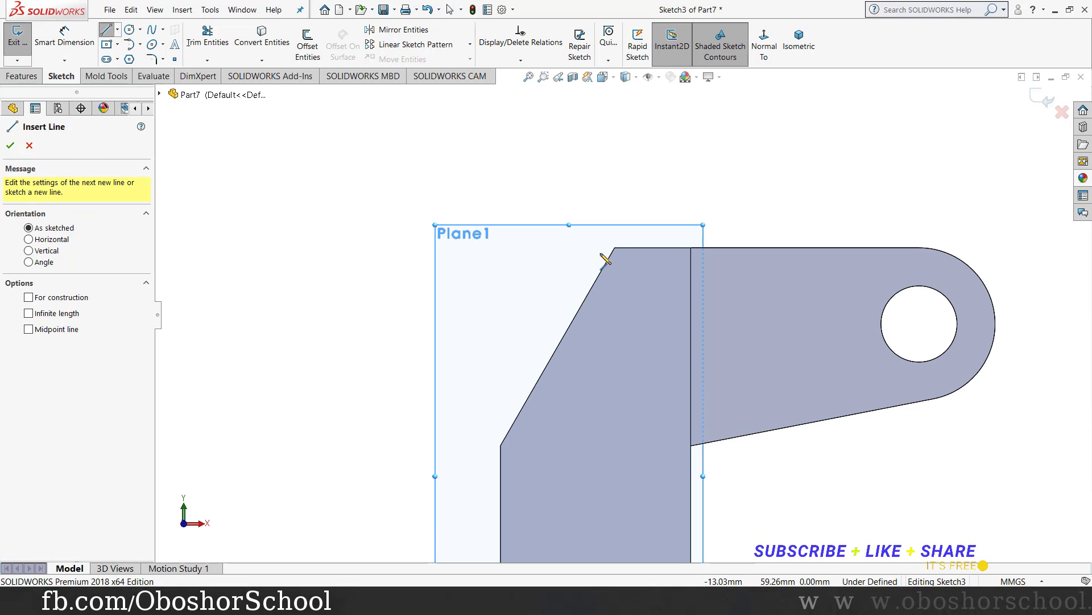
{"action": "left_click", "coordinate": [615, 248]}
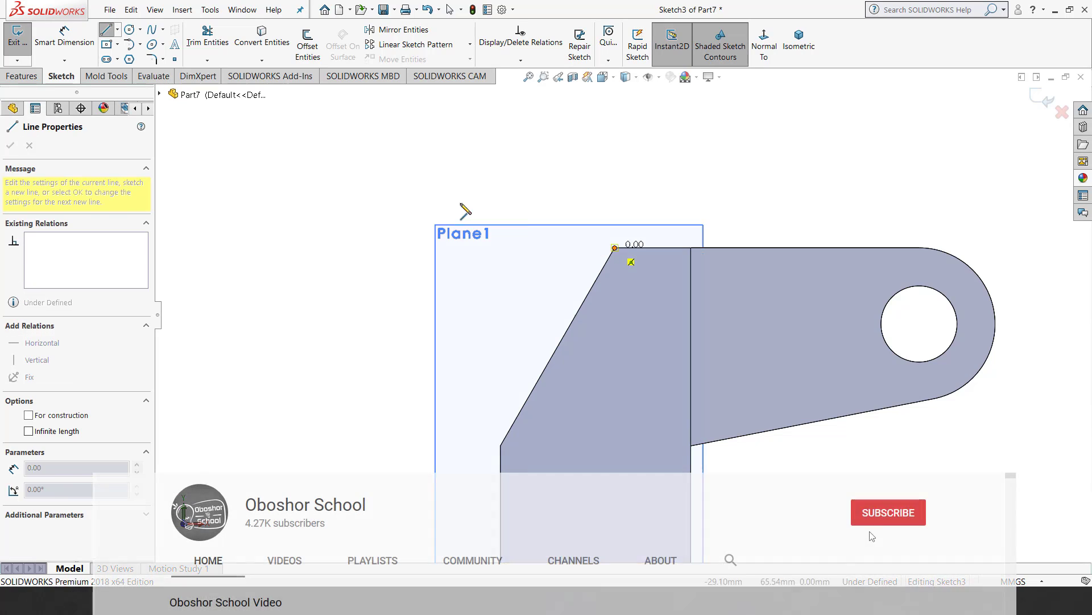
{"action": "left_click", "coordinate": [413, 169]}
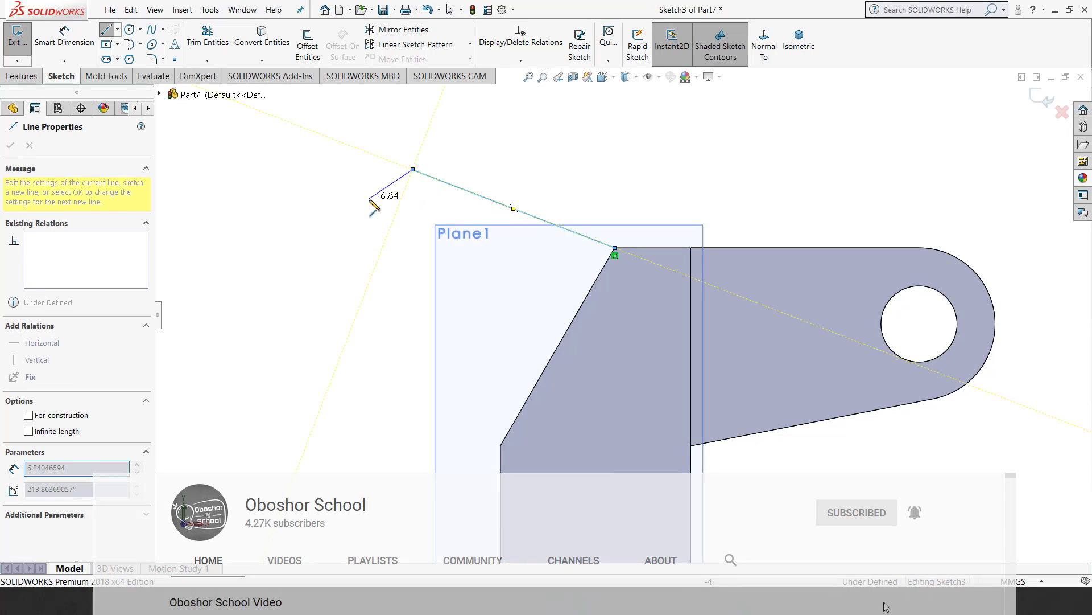
{"action": "double_click", "coordinate": [354, 247]}
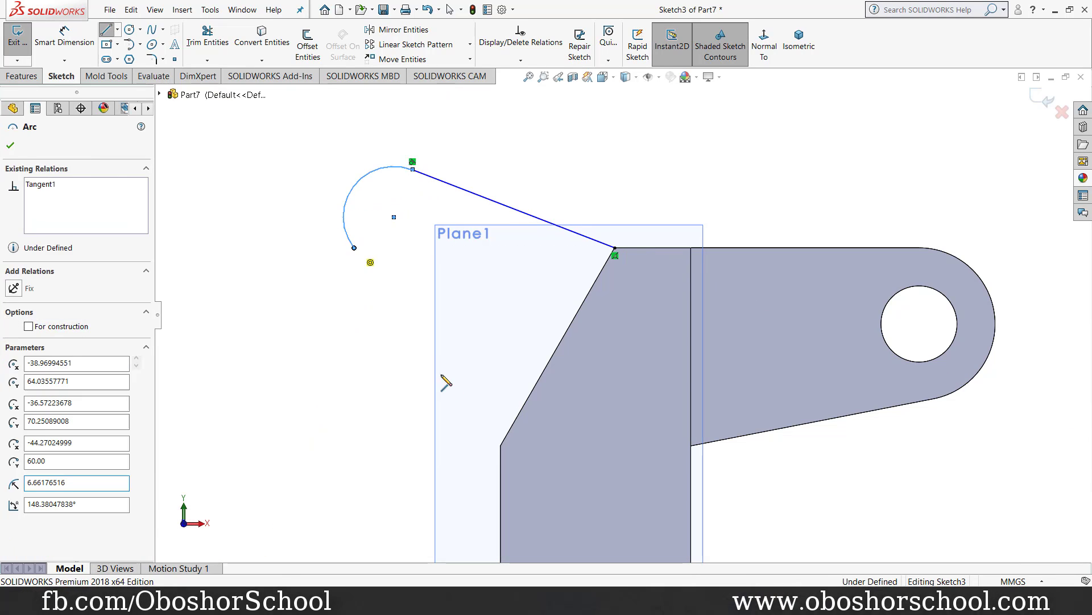
{"action": "left_click", "coordinate": [500, 445]}
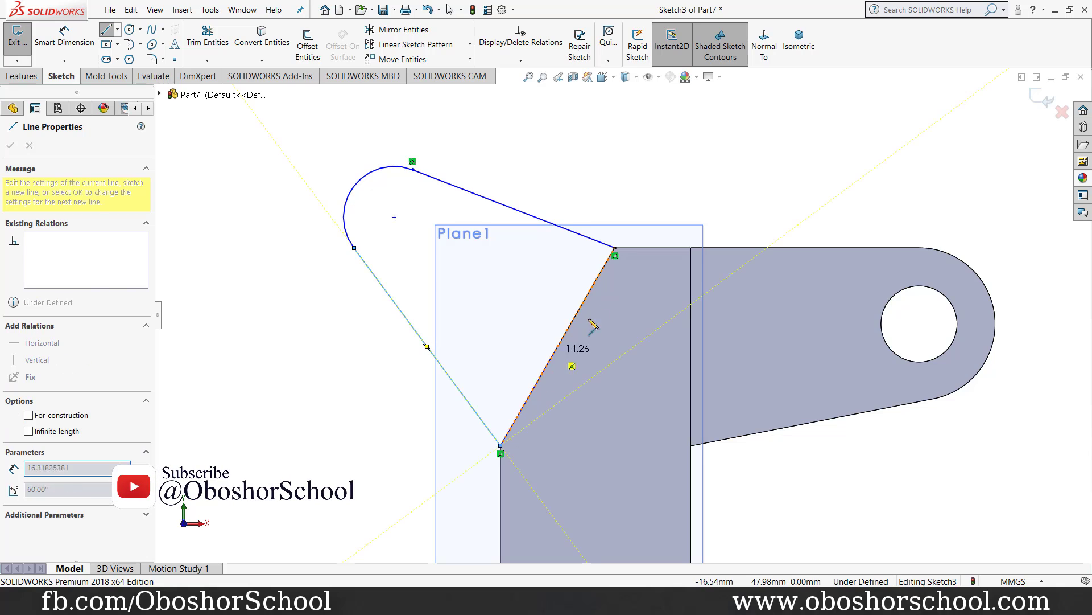
{"action": "left_click", "coordinate": [614, 249]}
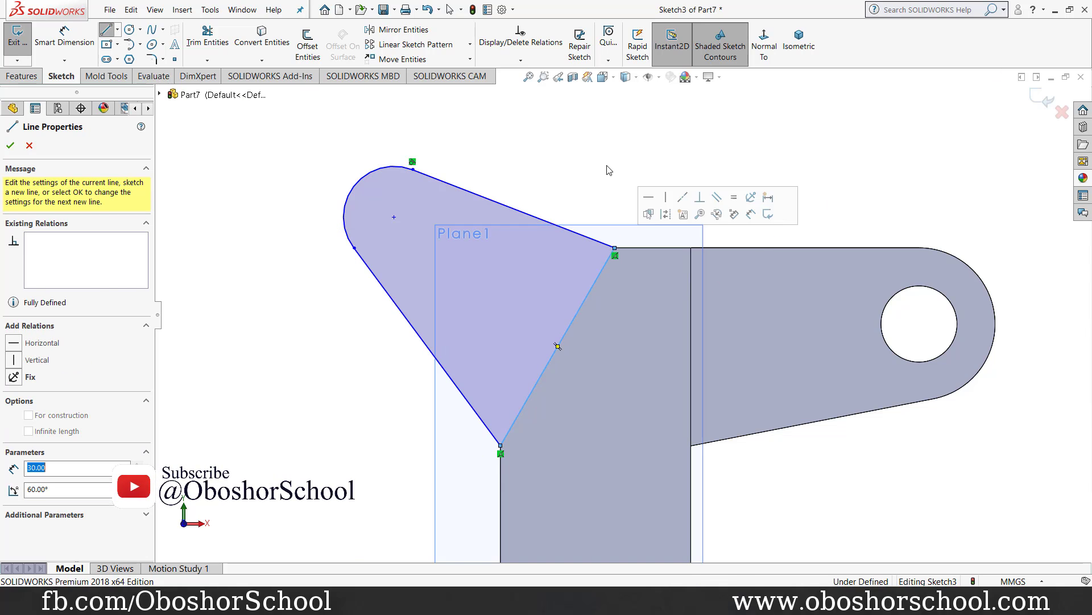
{"action": "right_click", "coordinate": [607, 161]}
{"action": "left_click", "coordinate": [655, 168]}
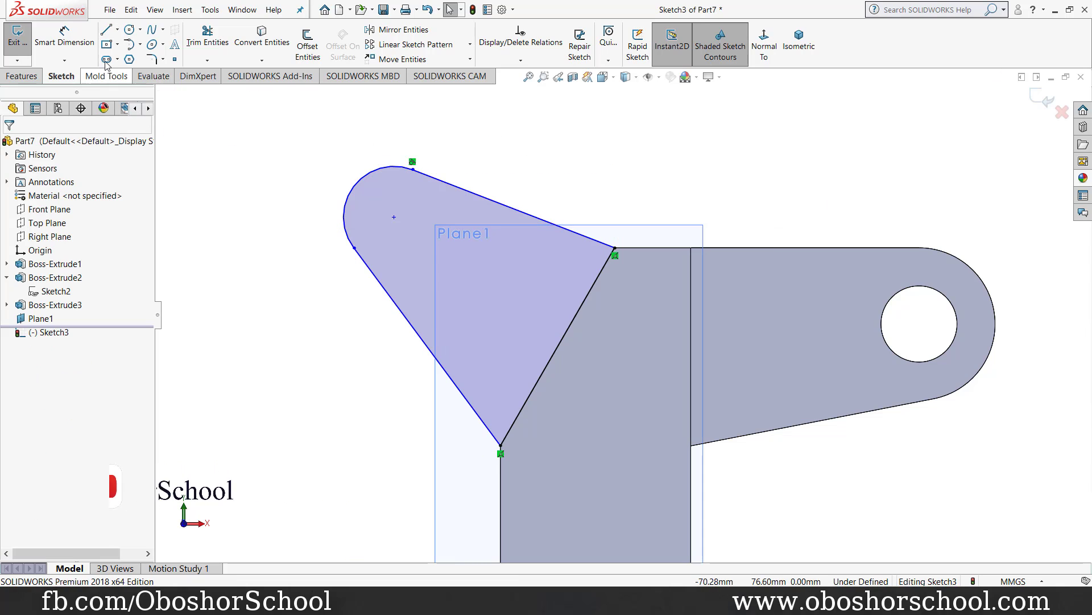
Draw a centreline from the rounded end's centre to the slanted edge.
{"action": "left_click", "coordinate": [118, 31]}
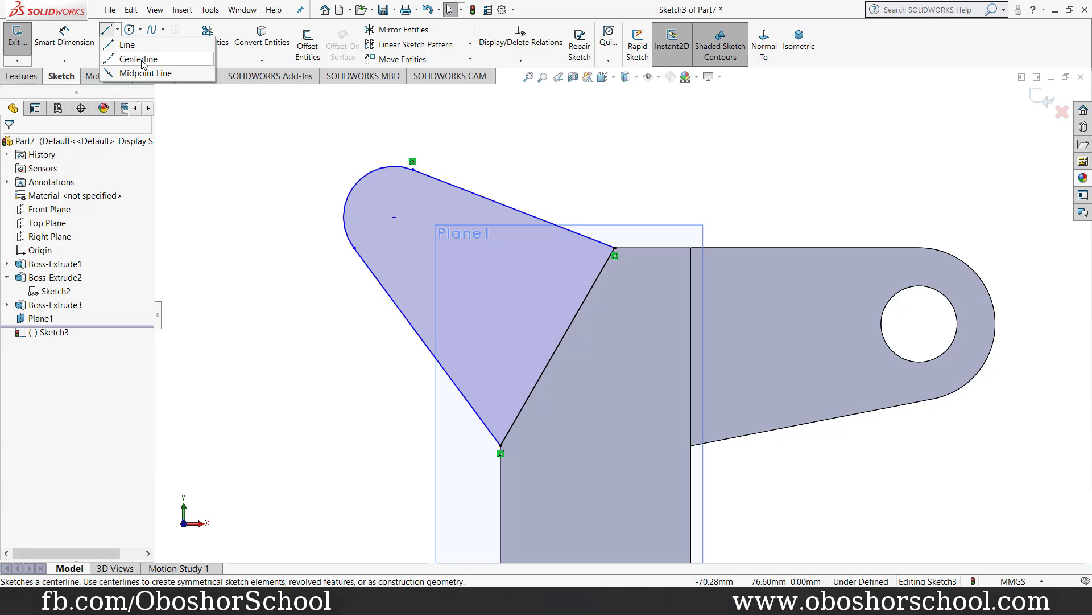
{"action": "left_click", "coordinate": [138, 59]}
{"action": "left_click", "coordinate": [394, 217]}
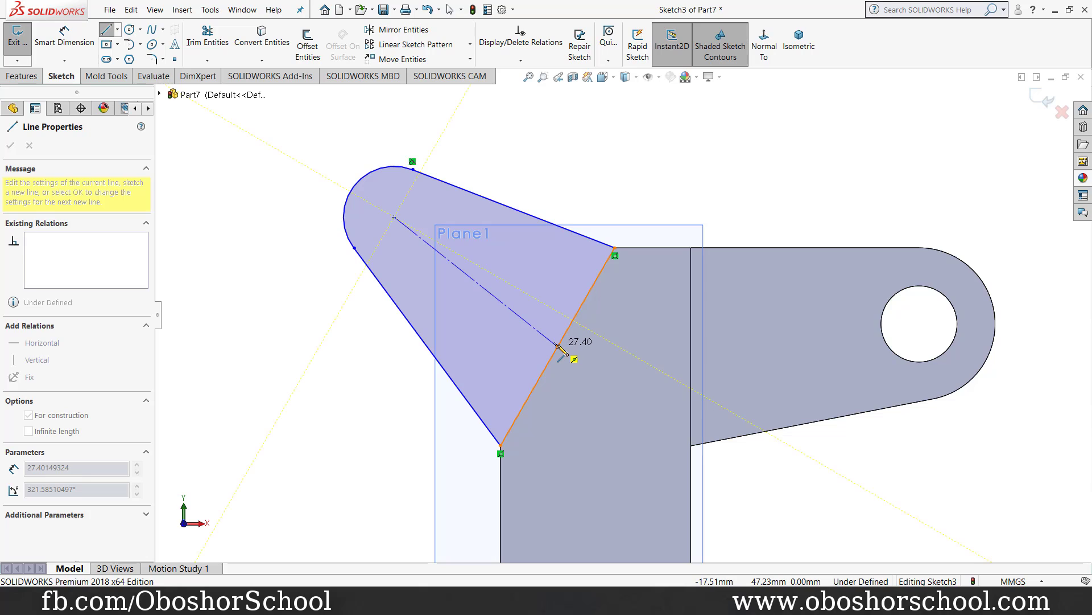
{"action": "left_click", "coordinate": [558, 346]}
{"action": "right_click", "coordinate": [557, 293]}
{"action": "left_click", "coordinate": [563, 300]}
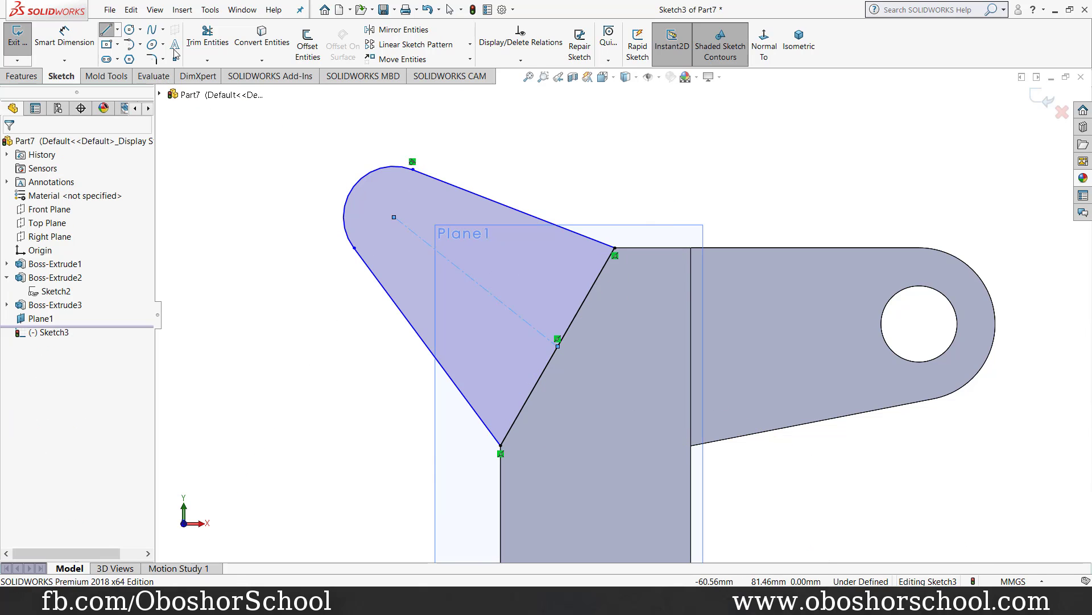
{"action": "key", "text": "Escape"}
Add a small circle at the rounded end's centre and select the tab's top side line.
{"action": "left_click", "coordinate": [130, 31]}
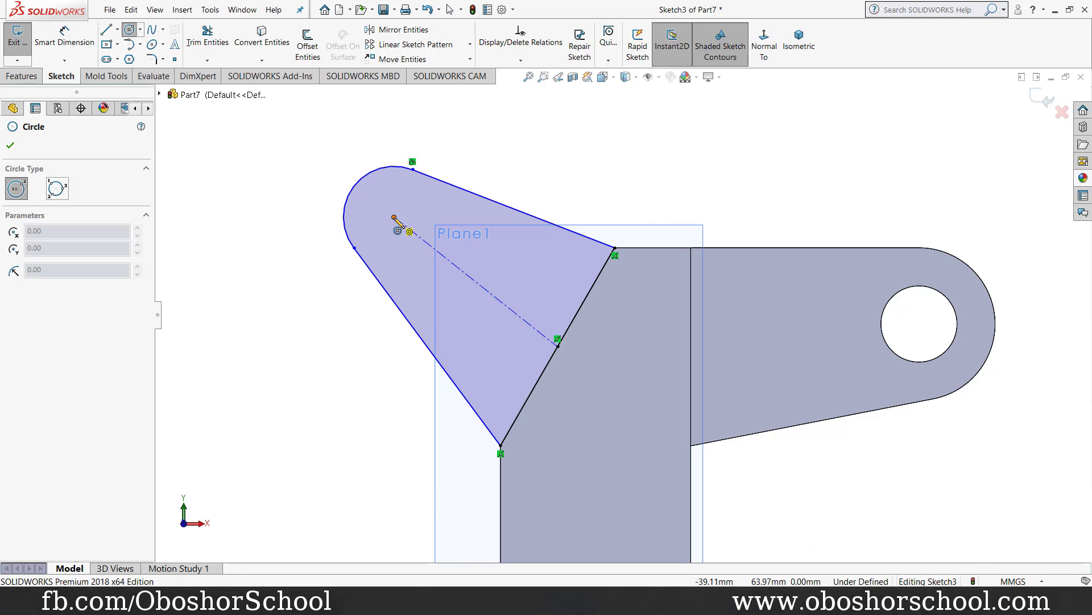
{"action": "left_click", "coordinate": [393, 217]}
{"action": "left_click", "coordinate": [410, 225]}
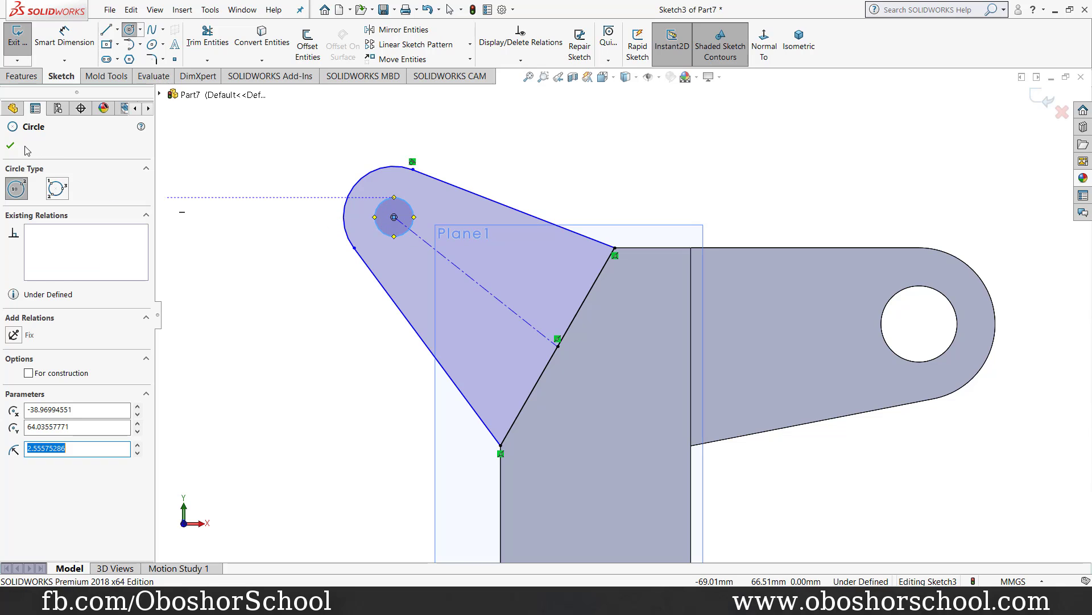
{"action": "left_click", "coordinate": [10, 145]}
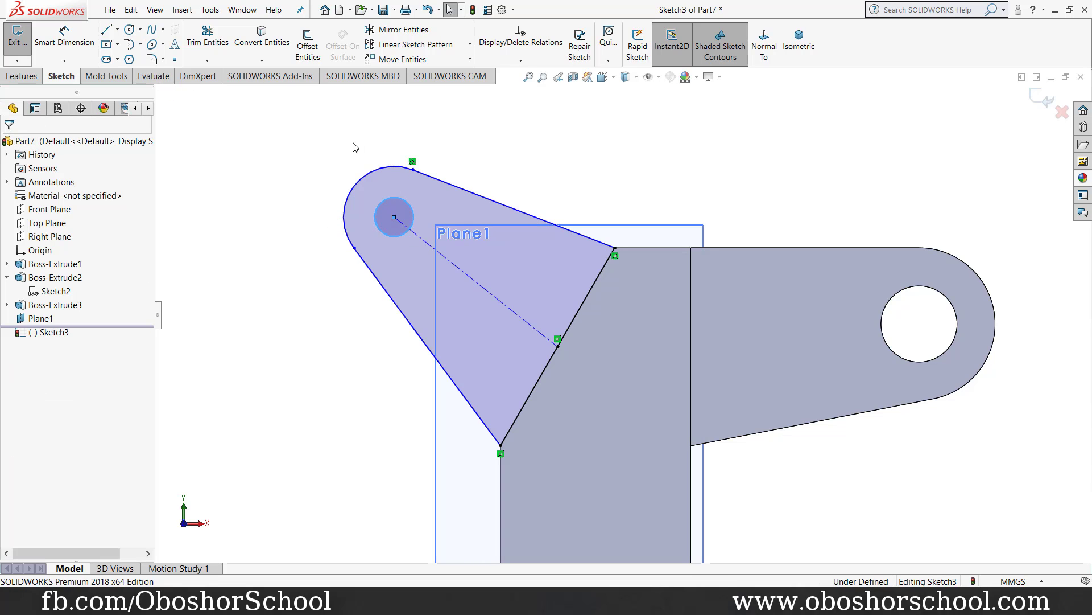
{"action": "left_click", "coordinate": [493, 201]}
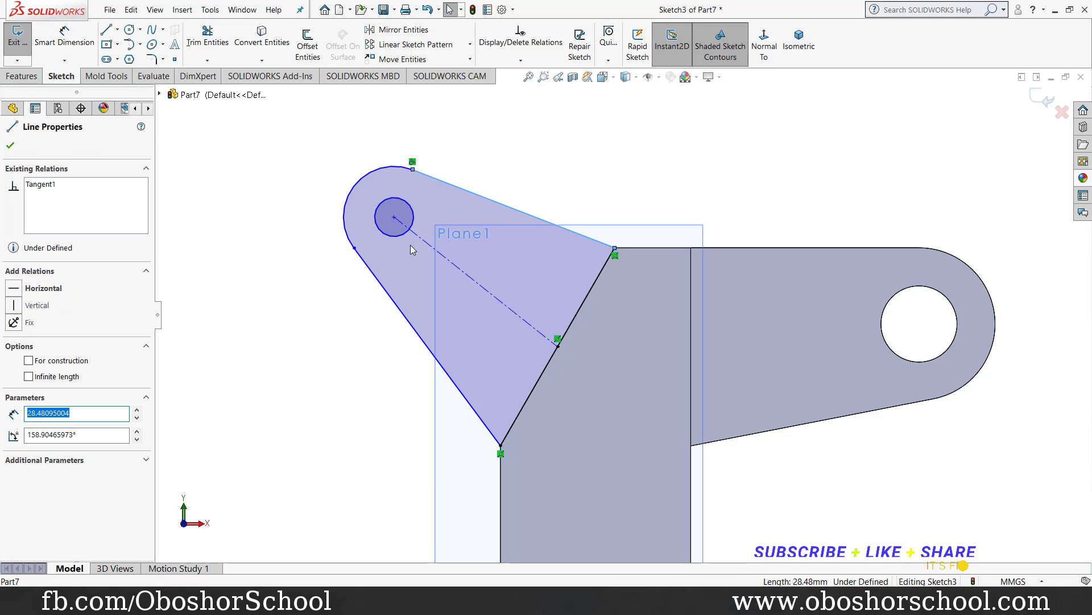
Make the centreline perpendicular to the slanted edge.
{"action": "left_click", "coordinate": [391, 304], "text": "ctrl"}
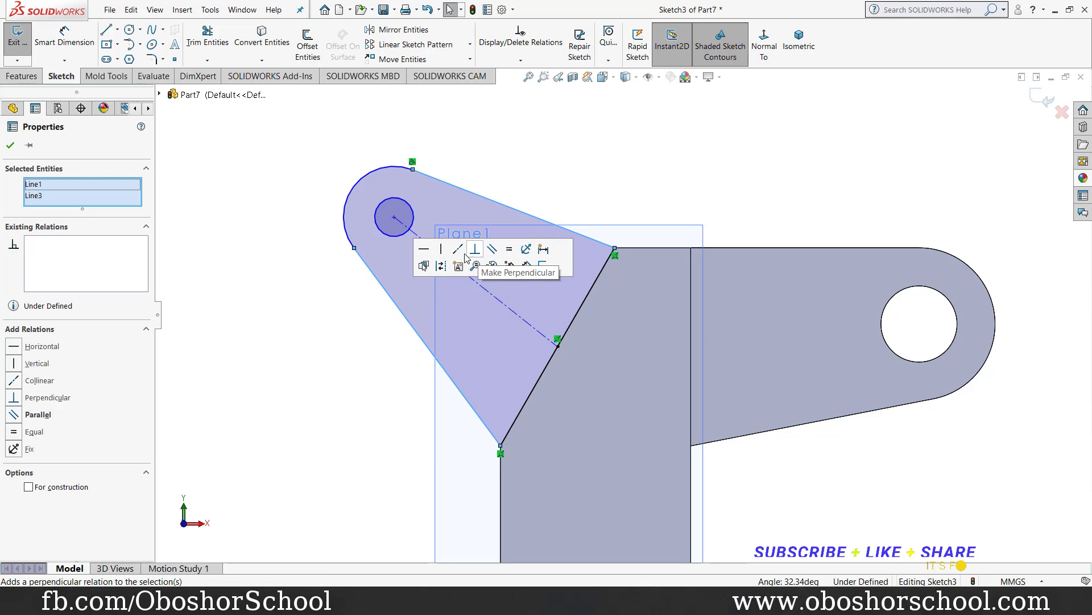
{"action": "key", "text": "Escape"}
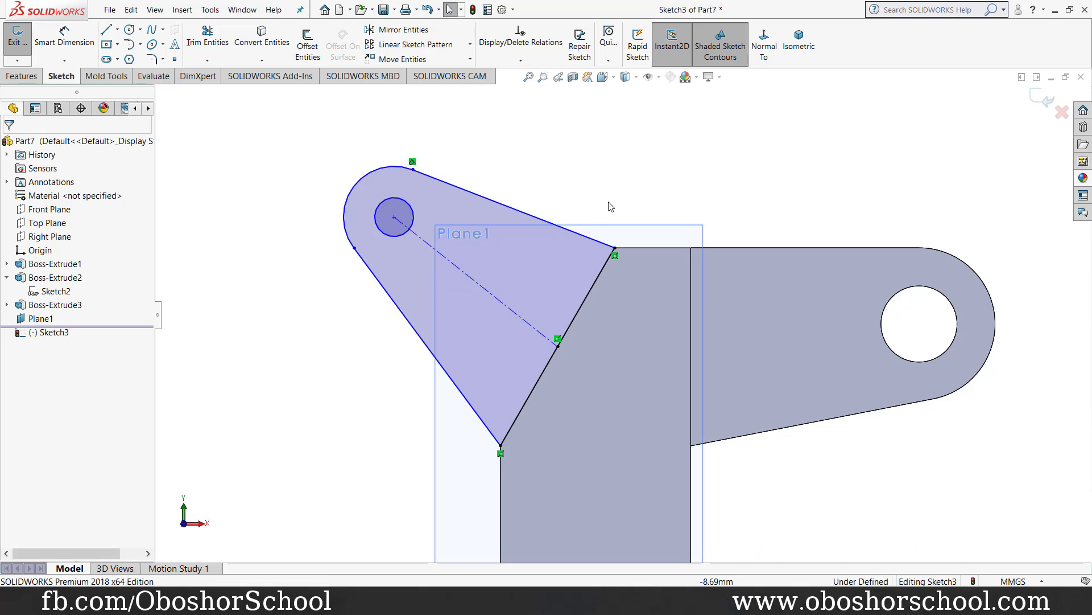
{"action": "left_click", "coordinate": [541, 336]}
{"action": "left_click", "coordinate": [555, 362], "text": "ctrl"}
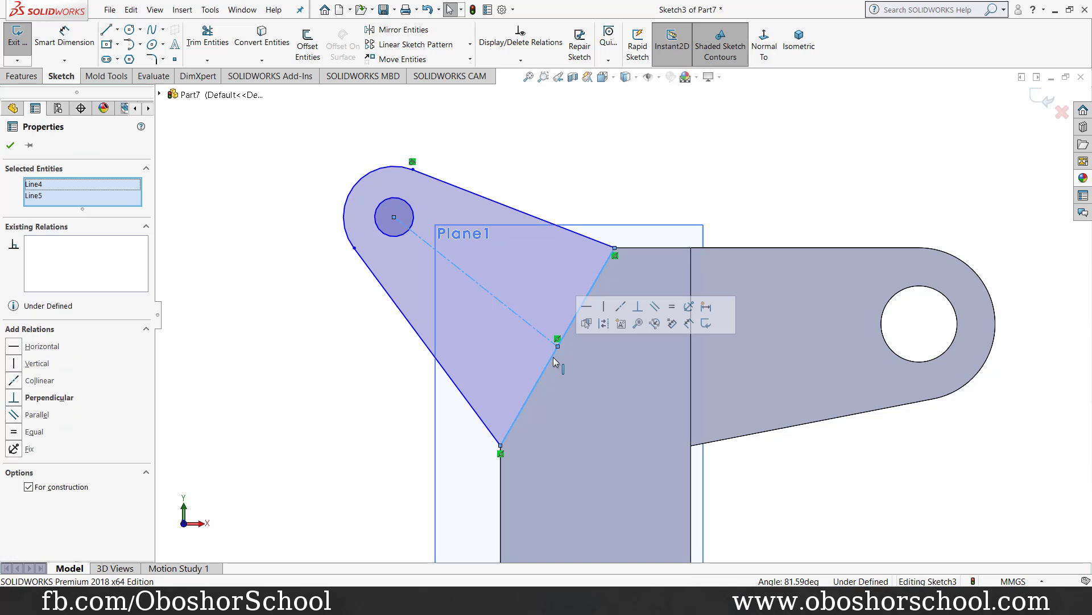
{"action": "left_click", "coordinate": [640, 311]}
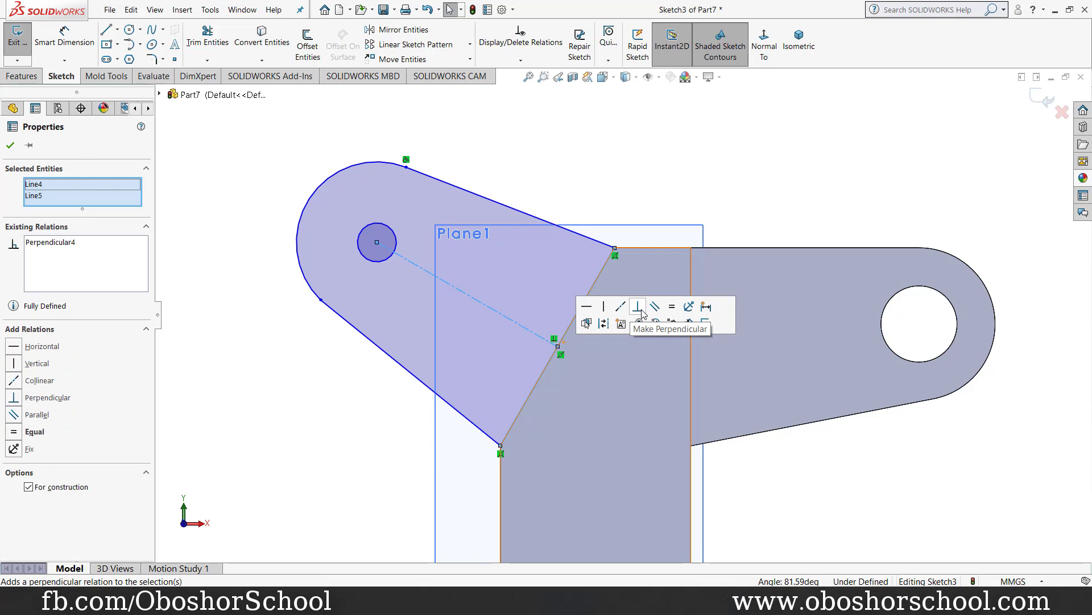
{"action": "left_click", "coordinate": [11, 147]}
Make the tab's two side lines symmetric about the centreline.
{"action": "left_click", "coordinate": [512, 207]}
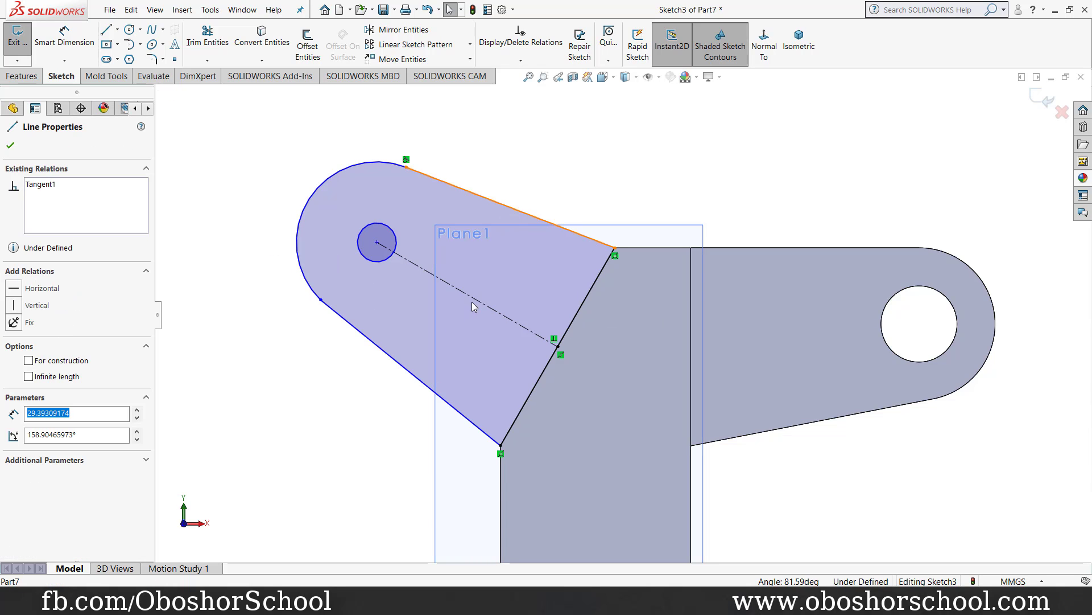
{"action": "left_click", "coordinate": [456, 287], "text": "ctrl"}
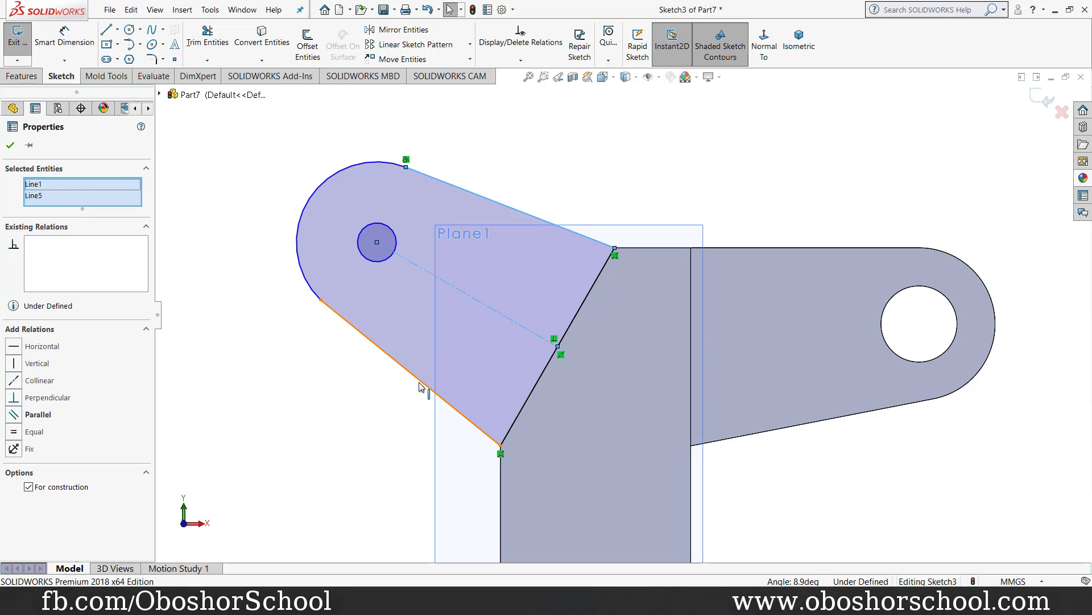
{"action": "left_click", "coordinate": [423, 378], "text": "ctrl"}
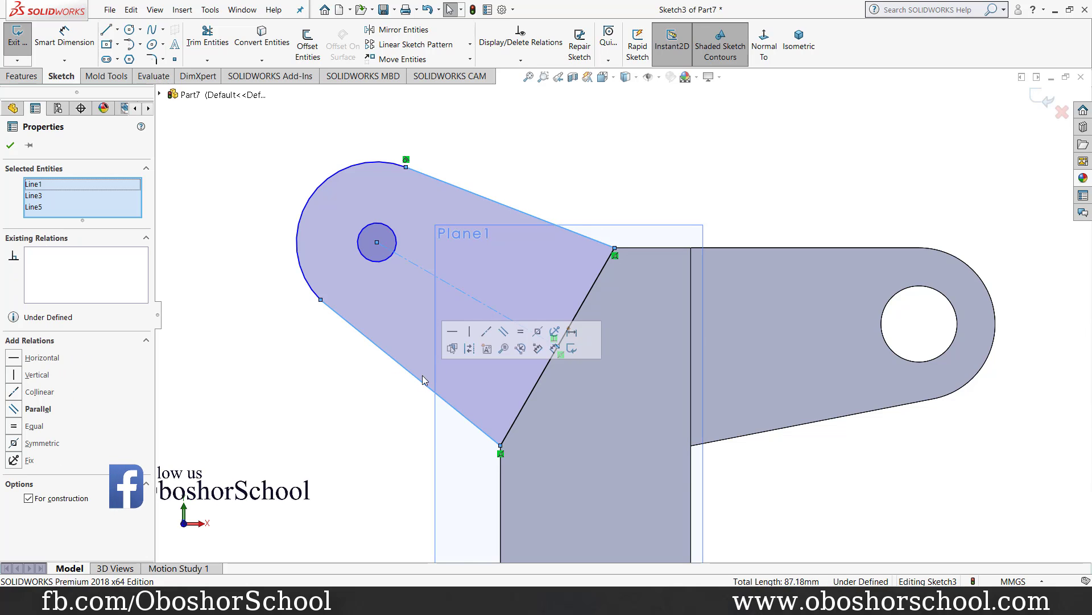
{"action": "left_click", "coordinate": [538, 333]}
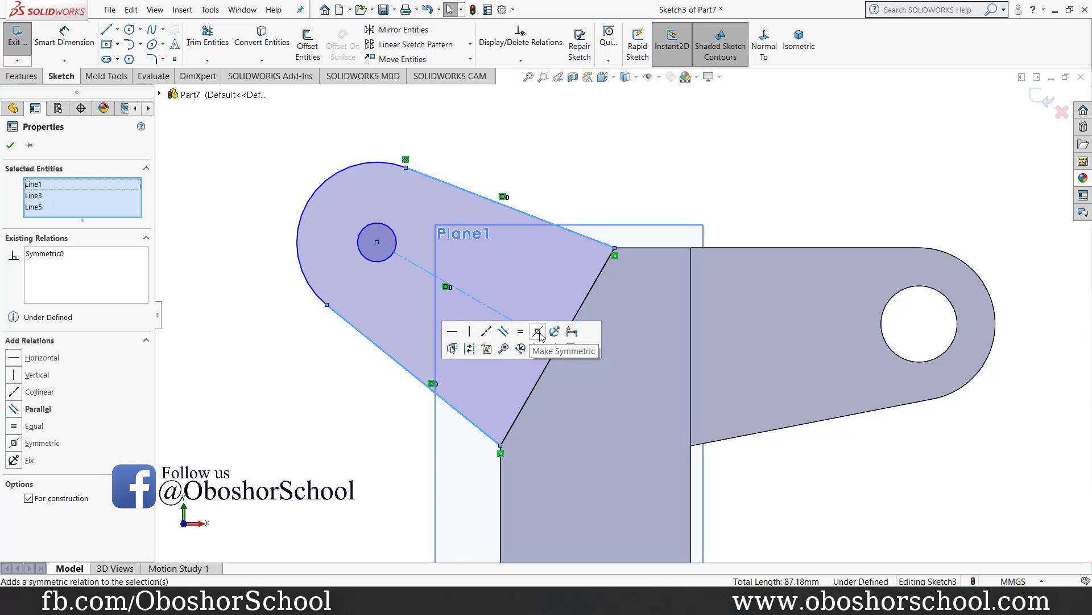
{"action": "left_click", "coordinate": [9, 146]}
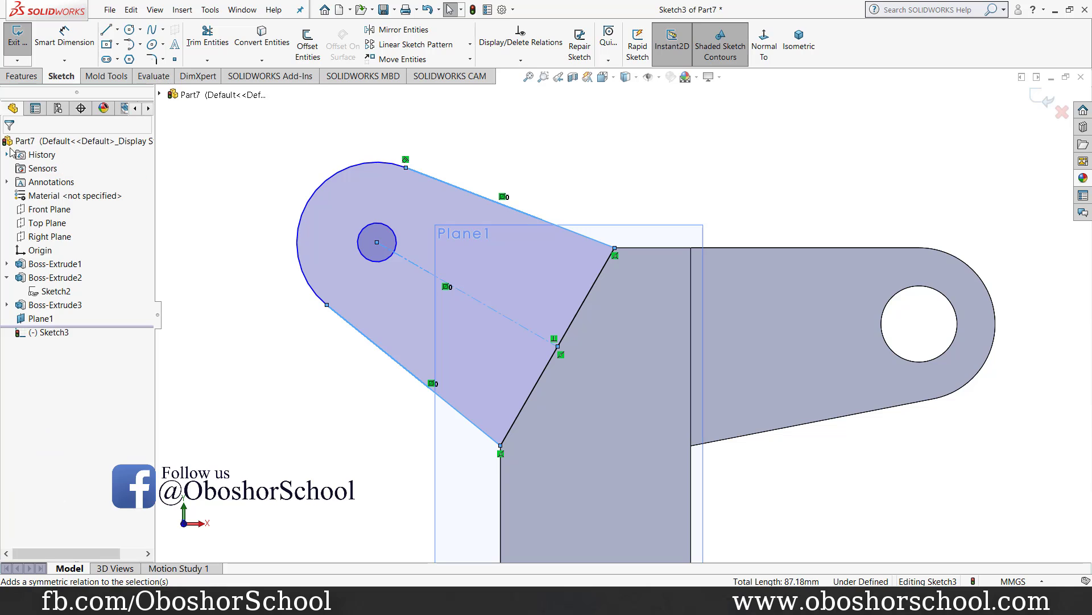
{"action": "left_click", "coordinate": [88, 43]}
Dimension the centreline to 30 mm and the hole circle to Ø8 mm.
{"action": "left_click", "coordinate": [409, 260]}
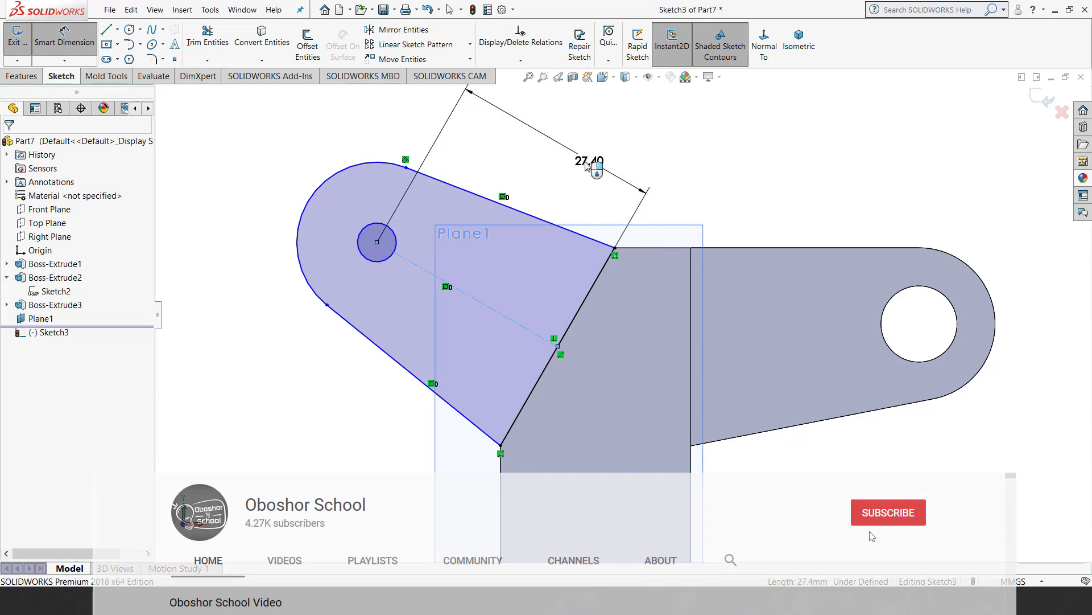
{"action": "left_click", "coordinate": [579, 170]}
{"action": "type", "text": "30"}
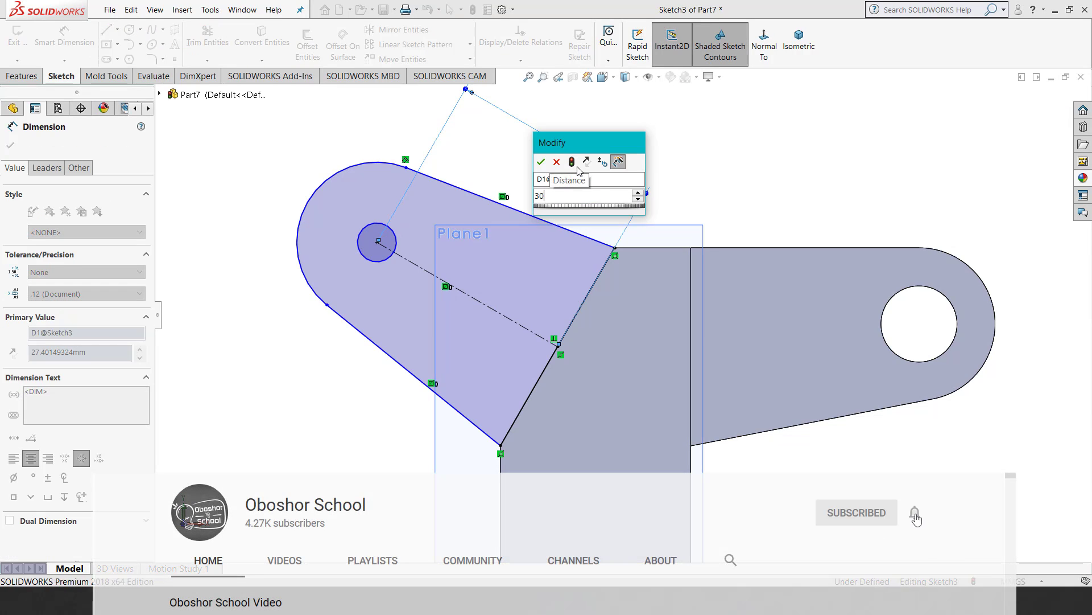
{"action": "key", "text": "Return"}
{"action": "left_click", "coordinate": [361, 218]}
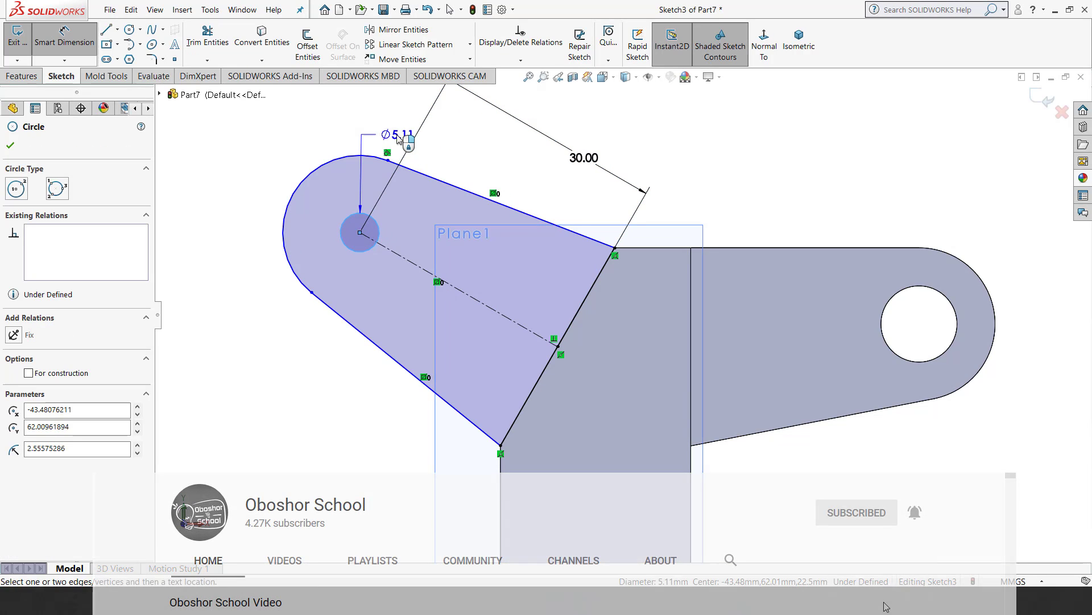
{"action": "left_click", "coordinate": [403, 119]}
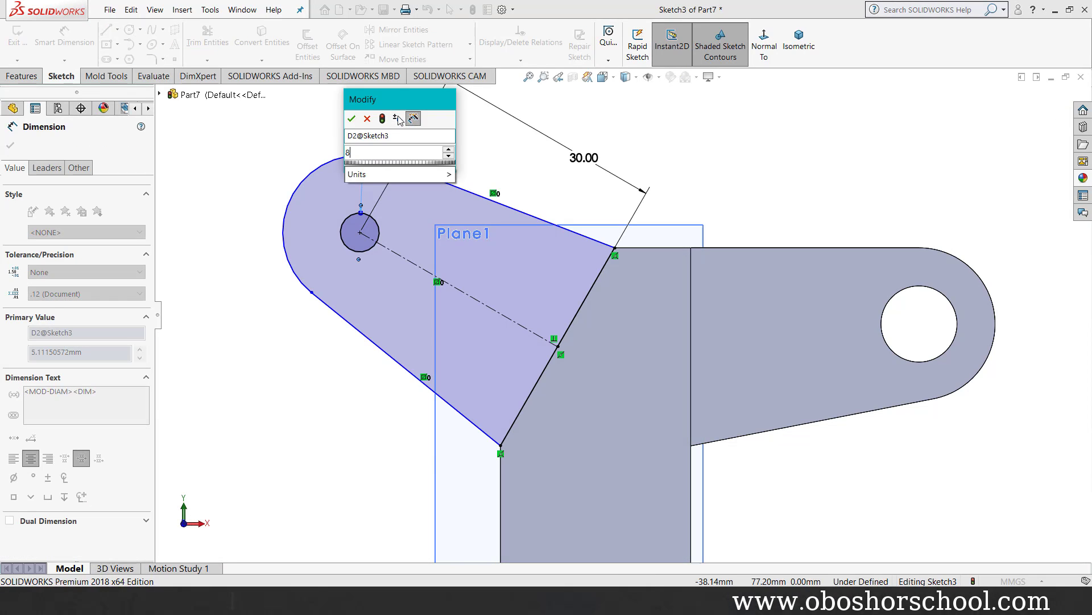
{"action": "type", "text": "8"}
{"action": "key", "text": "Return"}
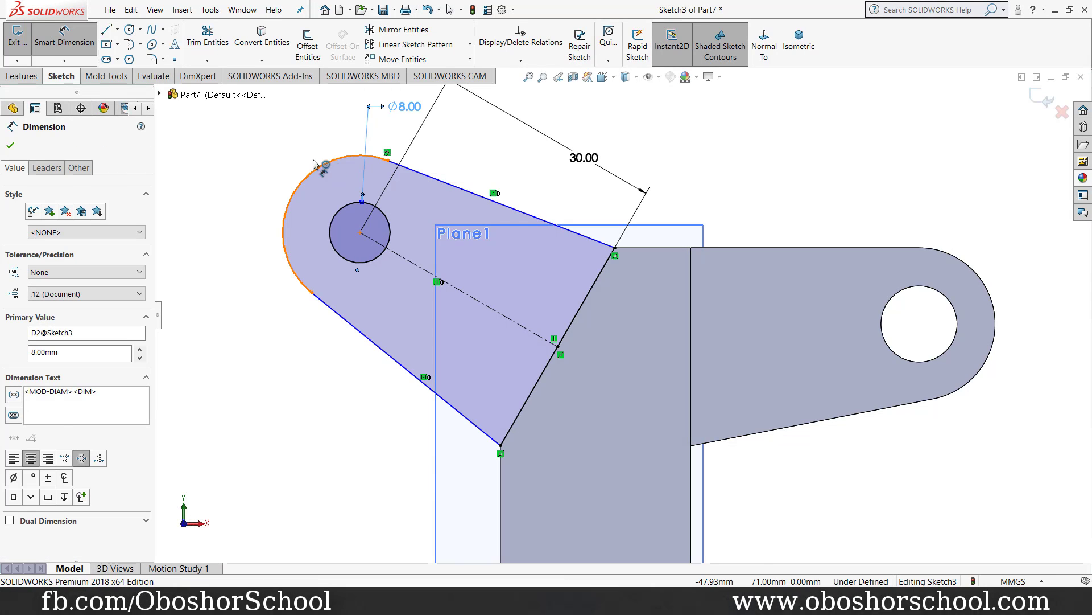
Give the rounded end a 10 mm radius and check it against the reference drawing.
{"action": "left_click", "coordinate": [315, 164]}
{"action": "left_click", "coordinate": [288, 139]}
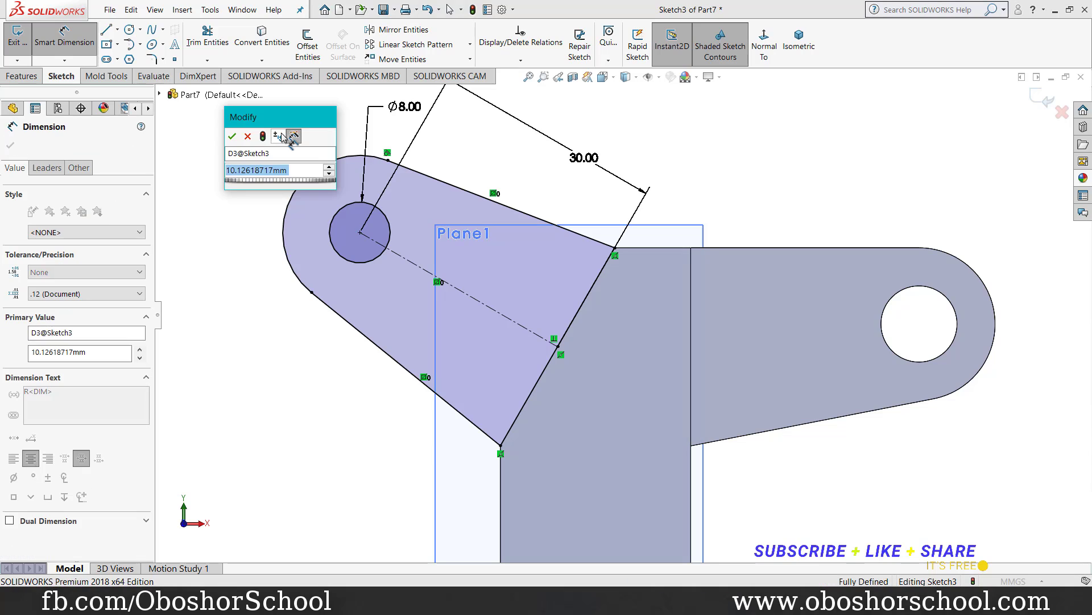
{"action": "type", "text": "10"}
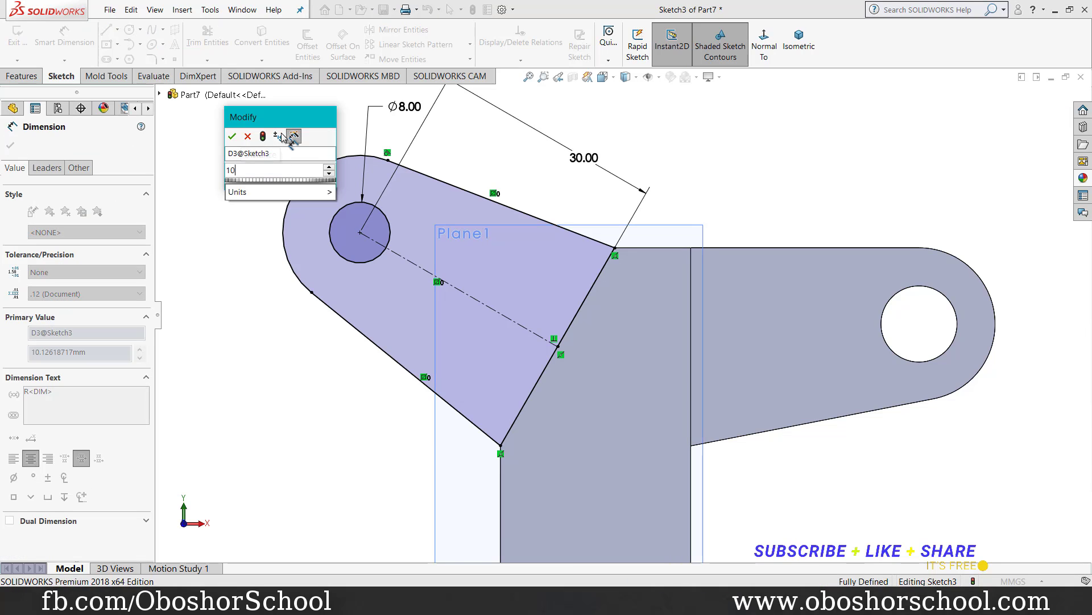
{"action": "key", "text": "Return"}
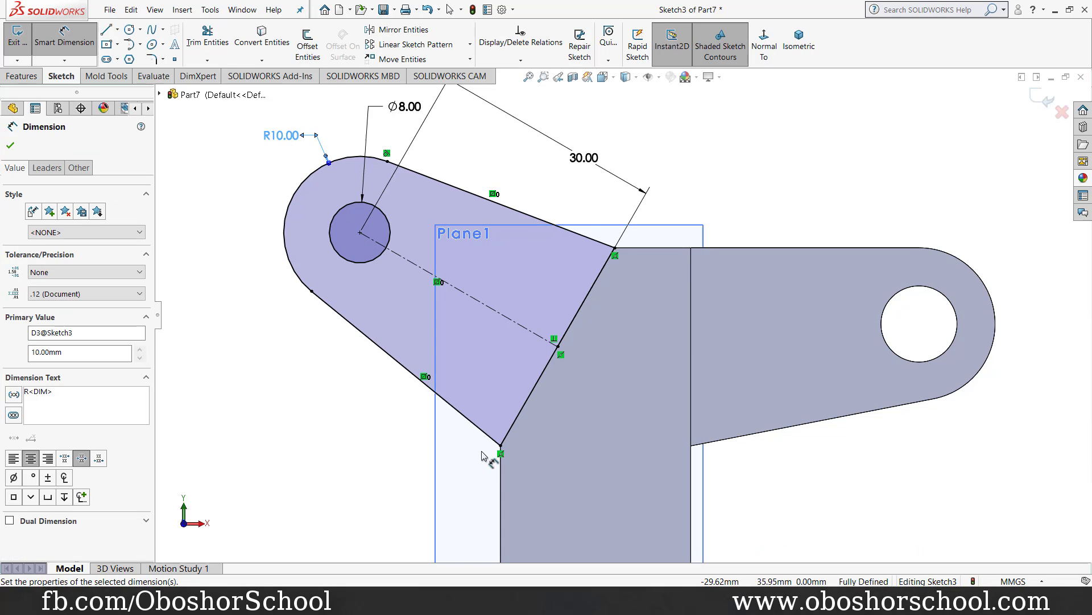
{"action": "key", "text": "alt+Tab"}
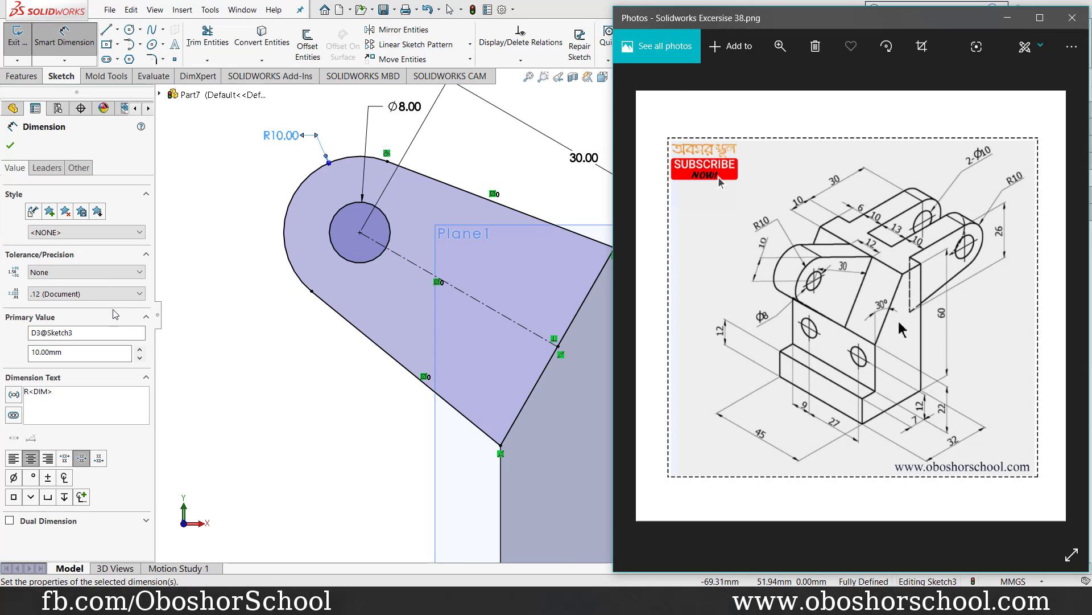
{"action": "left_click", "coordinate": [211, 193]}
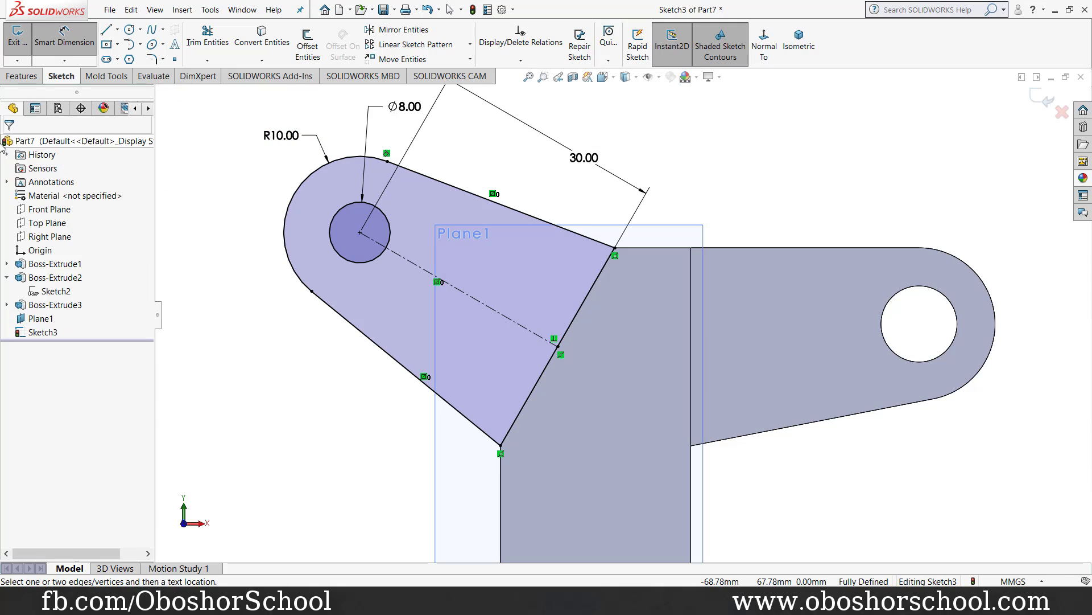
Extrude Sketch3 into the angled arm 10 mm with a Mid Plane end condition.
{"action": "right_click", "coordinate": [765, 161]}
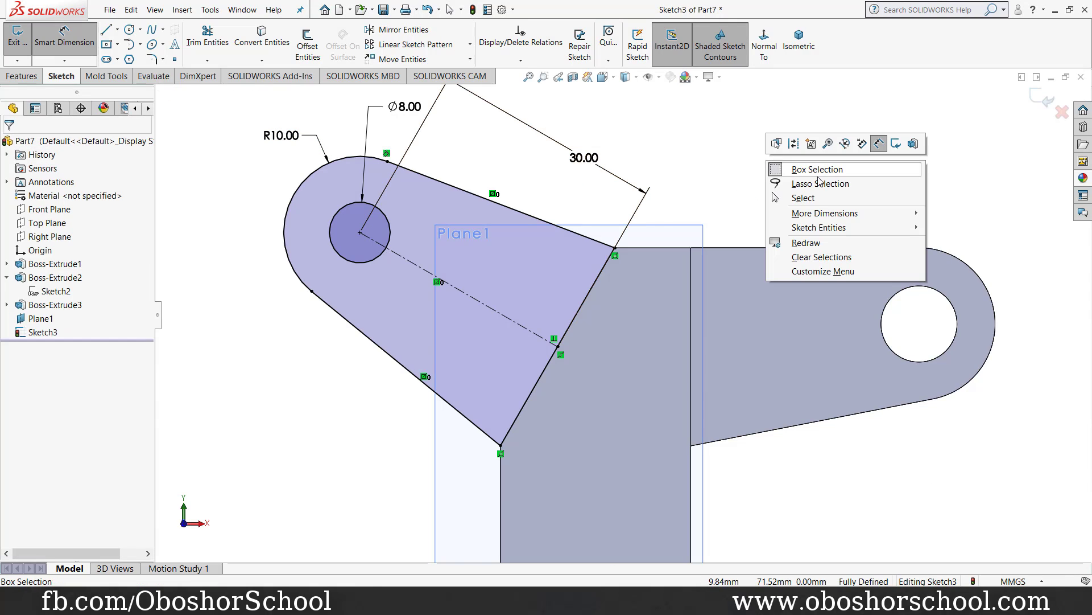
{"action": "left_click", "coordinate": [768, 193]}
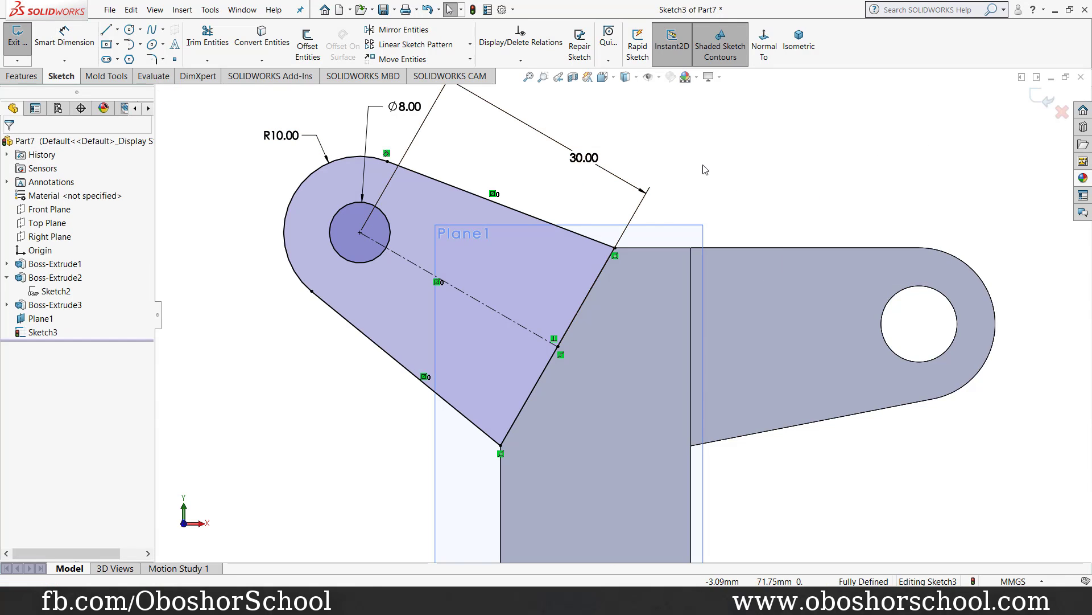
{"action": "left_click", "coordinate": [804, 45]}
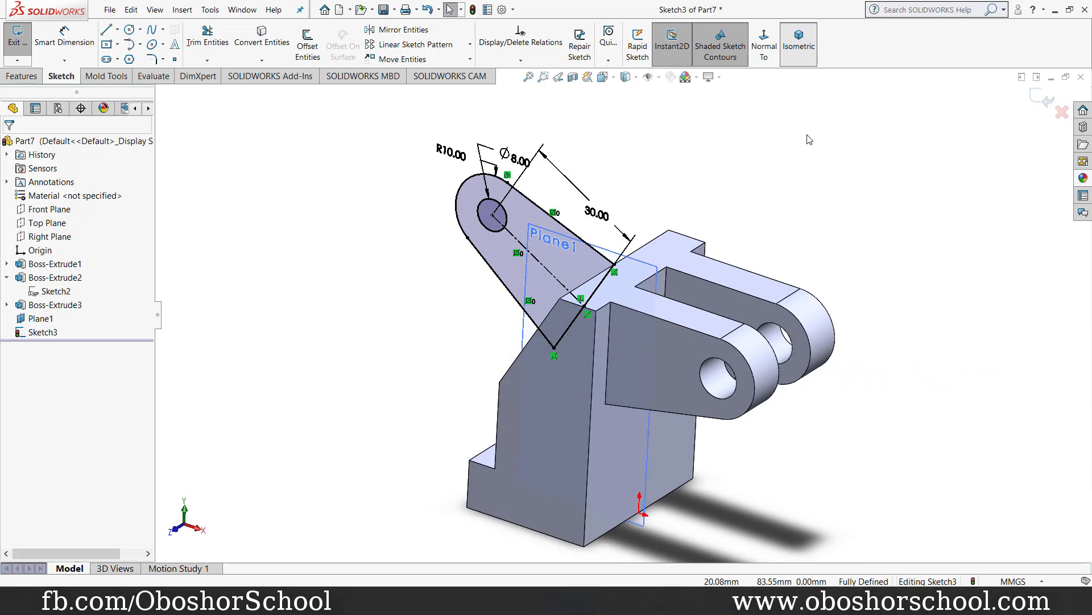
{"action": "left_click", "coordinate": [1043, 101]}
{"action": "scroll", "coordinate": [443, 236], "scroll_direction": "down", "scroll_amount": 2}
{"action": "scroll", "coordinate": [454, 232], "scroll_direction": "down", "scroll_amount": 2}
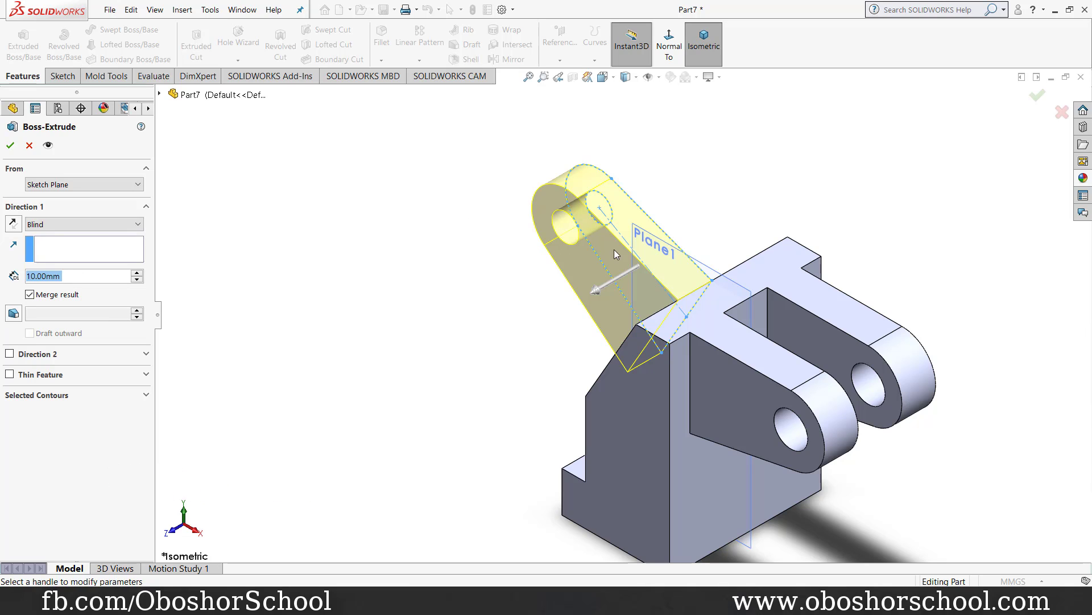
{"action": "left_click", "coordinate": [126, 229]}
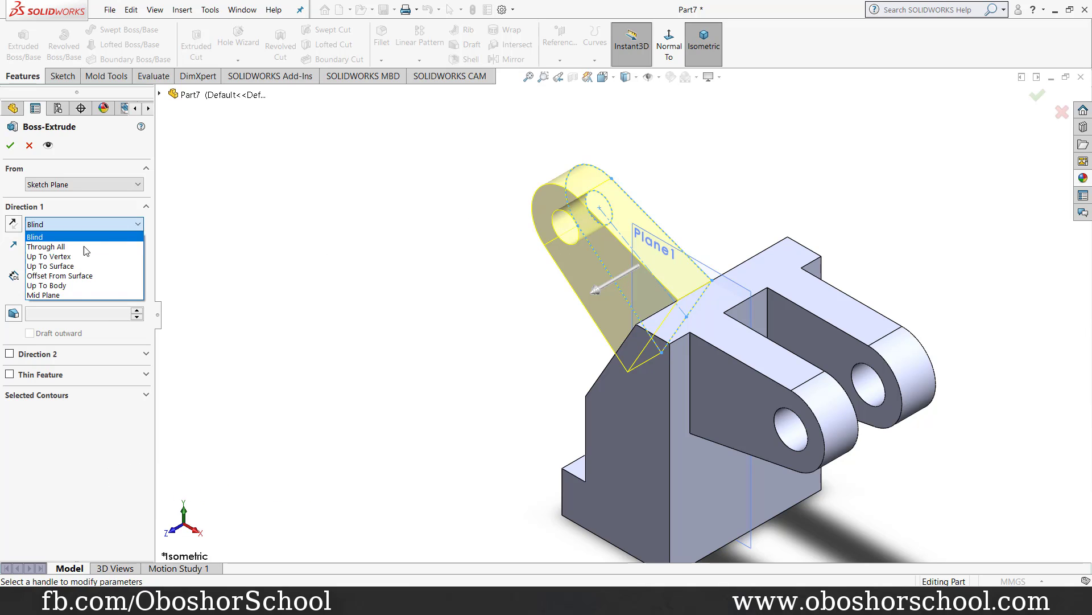
{"action": "left_click", "coordinate": [84, 296]}
{"action": "middle_click_drag", "start_coordinate": [334, 290], "coordinate": [361, 385]}
{"action": "left_click", "coordinate": [10, 145]}
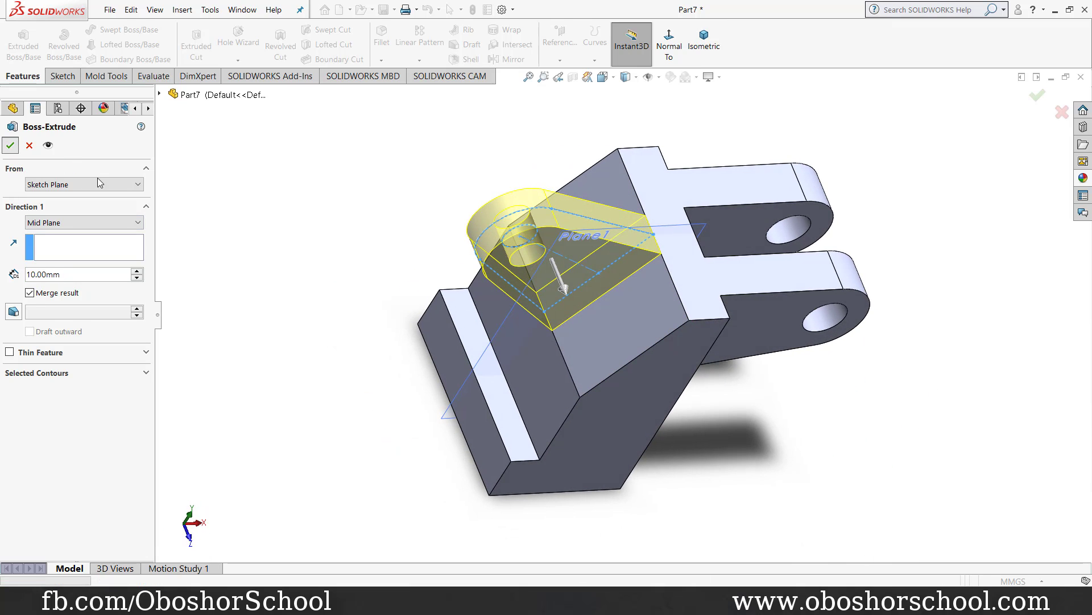
Hide Plane1 and compare the finished arm with the reference drawing.
{"action": "middle_click_drag", "start_coordinate": [331, 334], "coordinate": [295, 294]}
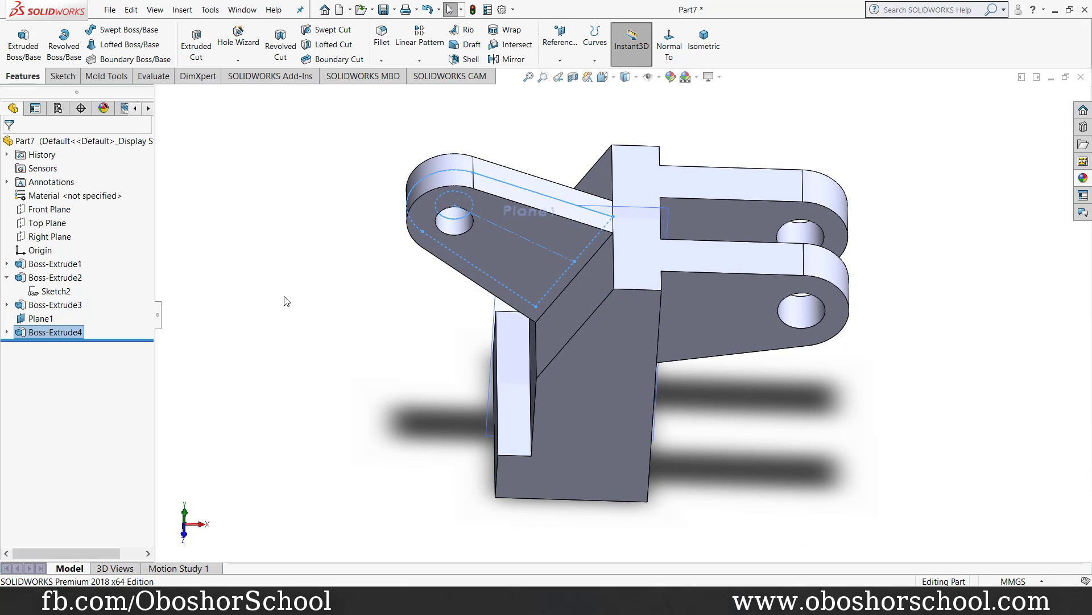
{"action": "left_click", "coordinate": [666, 216]}
{"action": "left_click", "coordinate": [739, 183]}
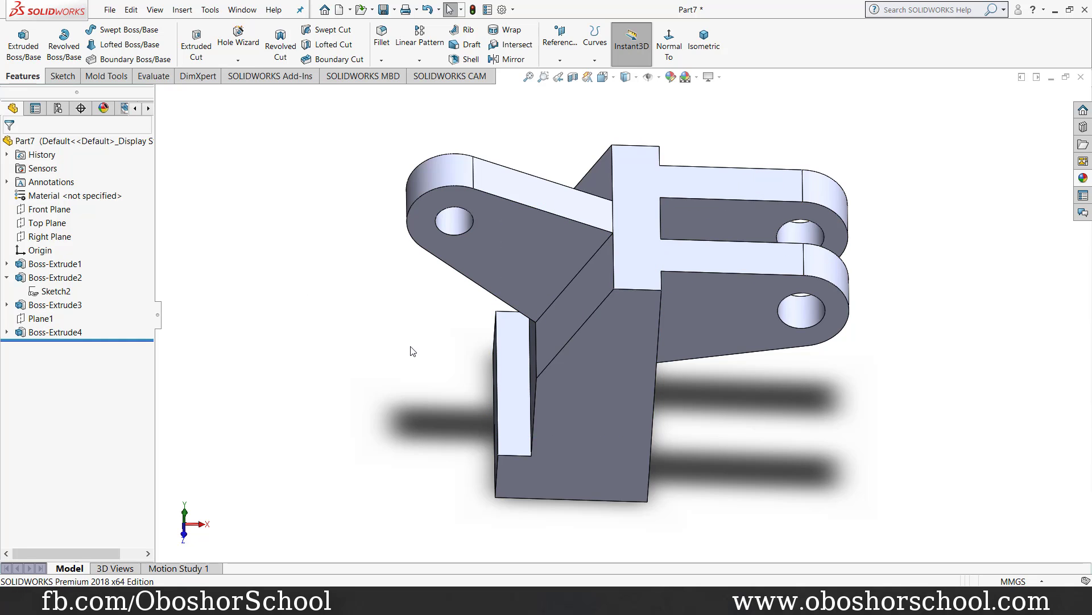
{"action": "middle_click_drag", "start_coordinate": [375, 337], "coordinate": [369, 269]}
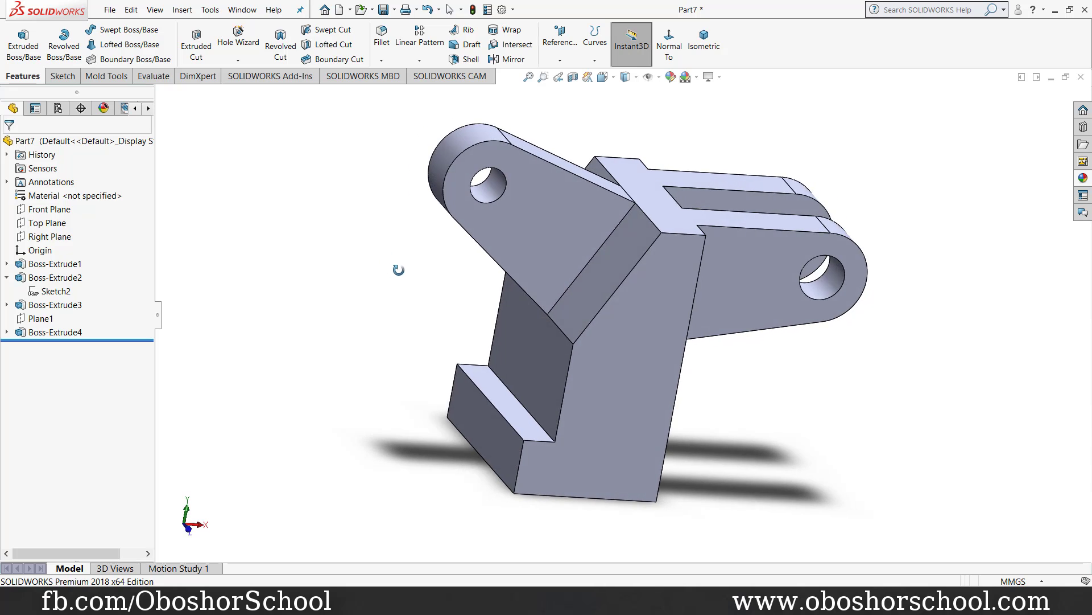
{"action": "key", "text": "alt+Tab"}
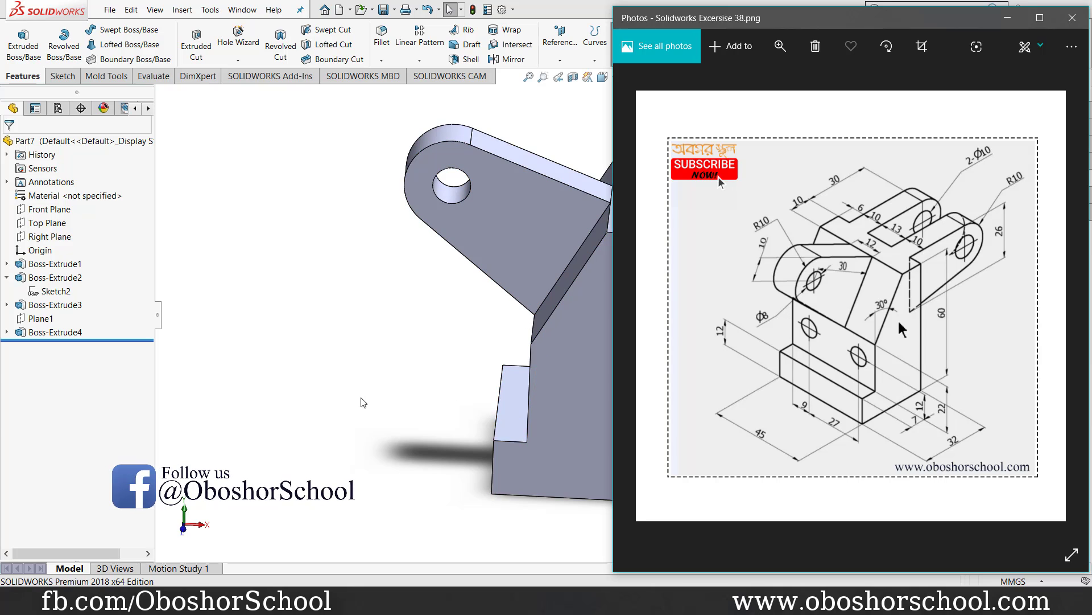
Rotate the model to show the front and select the base's front face.
{"action": "middle_click_drag", "start_coordinate": [364, 401], "coordinate": [595, 373]}
{"action": "left_click", "coordinate": [595, 373]}
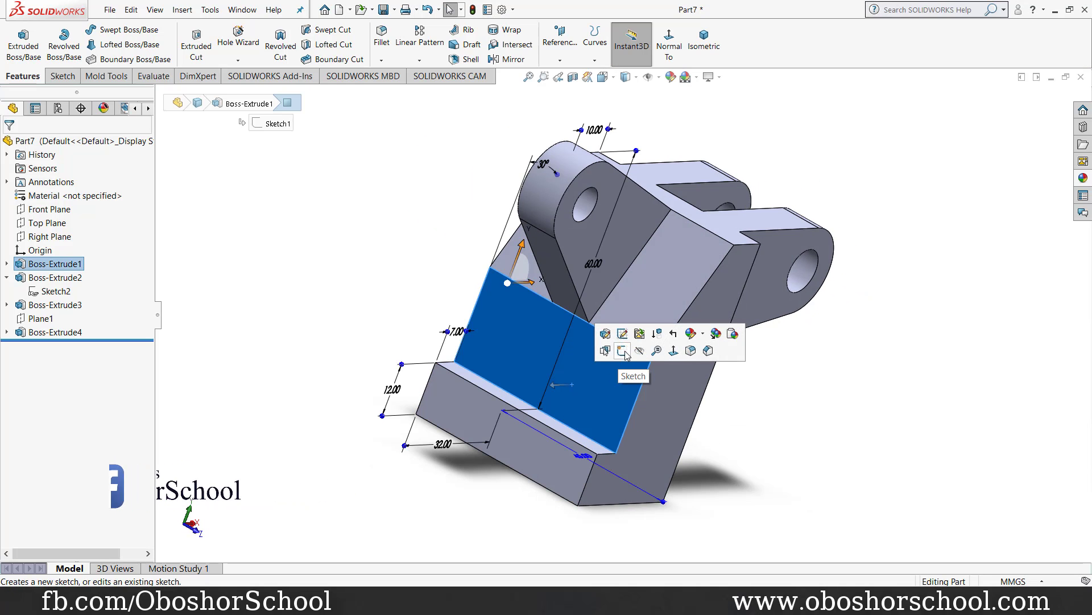
Start a sketch on the front face and draw two circles side by side.
{"action": "left_click", "coordinate": [625, 351]}
{"action": "left_click", "coordinate": [764, 43]}
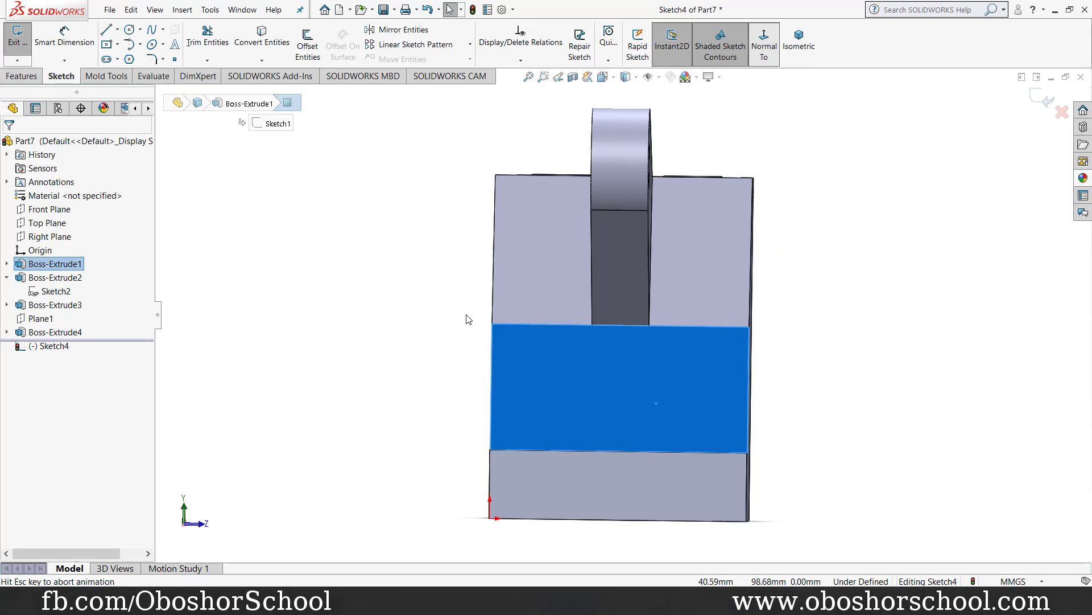
{"action": "scroll", "coordinate": [736, 450], "scroll_direction": "down", "scroll_amount": 2}
{"action": "scroll", "coordinate": [735, 450], "scroll_direction": "down", "scroll_amount": 3}
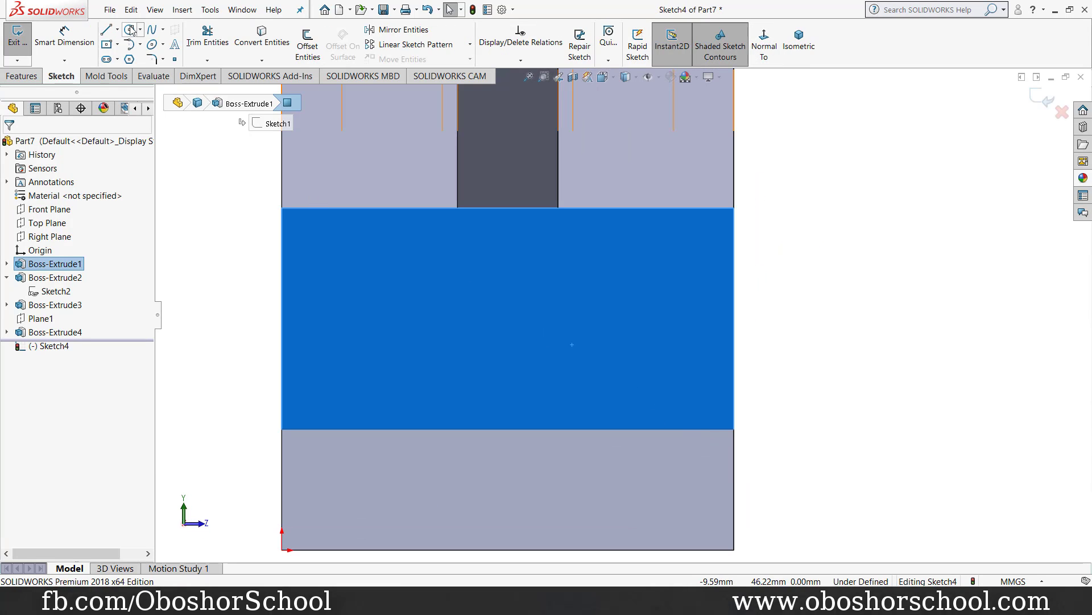
{"action": "key", "text": "c"}
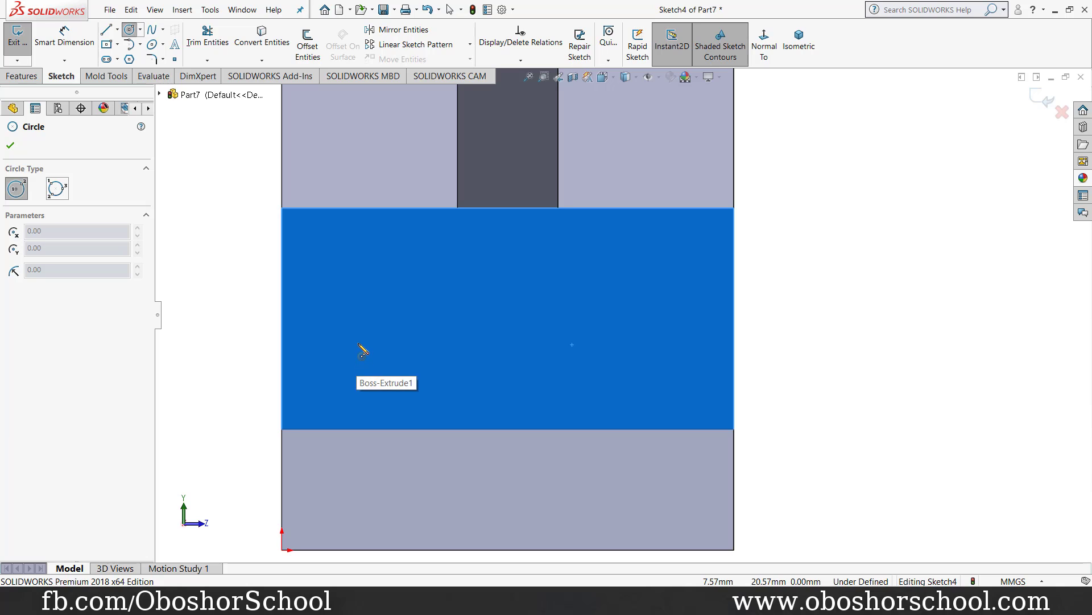
{"action": "left_click_drag", "start_coordinate": [358, 343], "coordinate": [395, 342]}
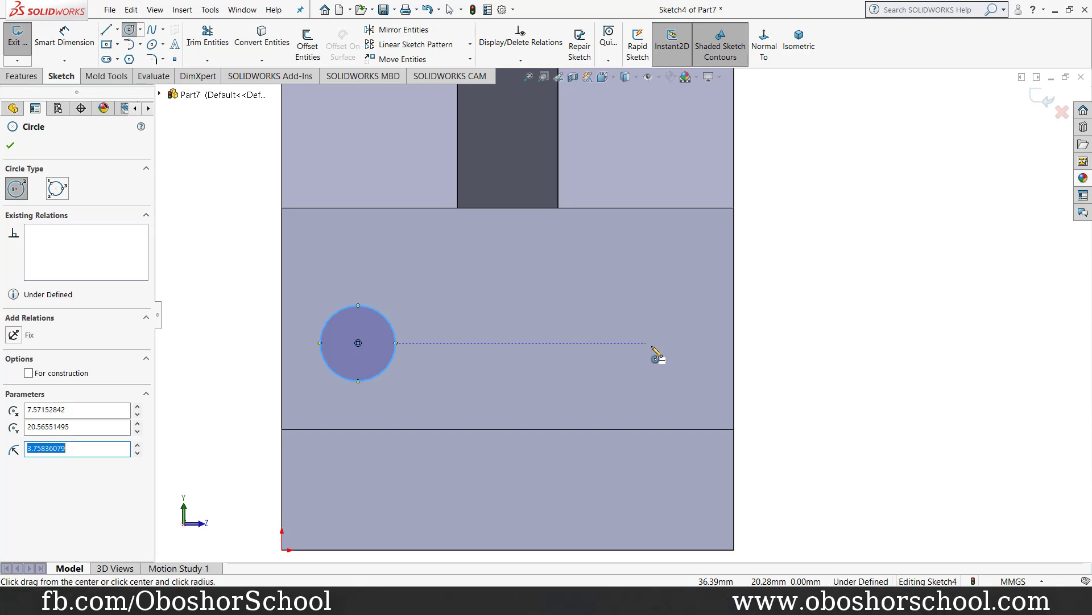
{"action": "left_click_drag", "start_coordinate": [653, 344], "coordinate": [681, 370]}
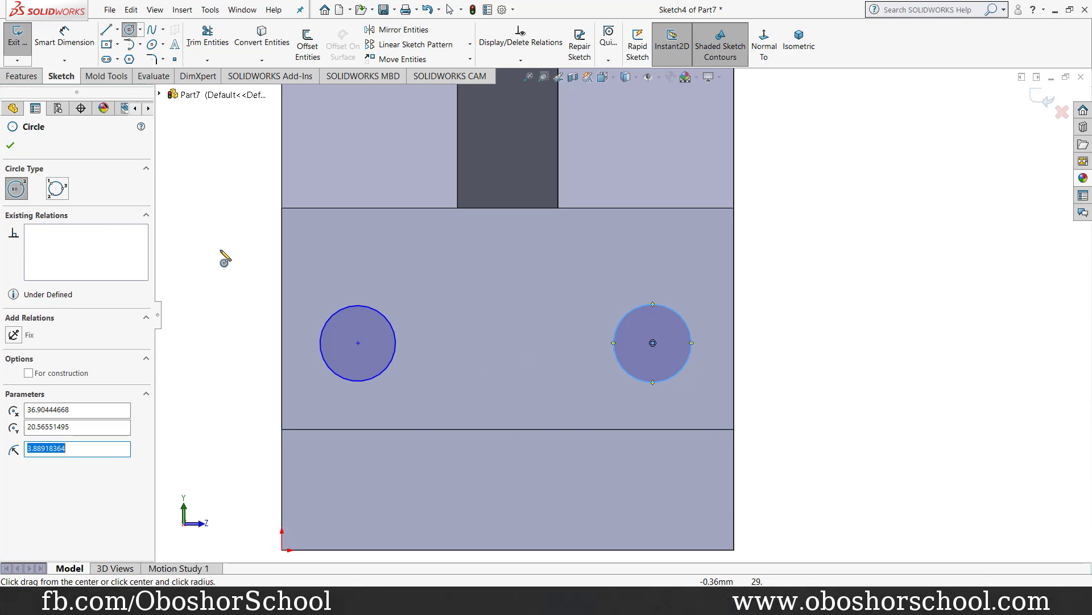
{"action": "key", "text": "Escape"}
Make the two circles equal in size.
{"action": "left_click_drag", "start_coordinate": [210, 295], "coordinate": [721, 398]}
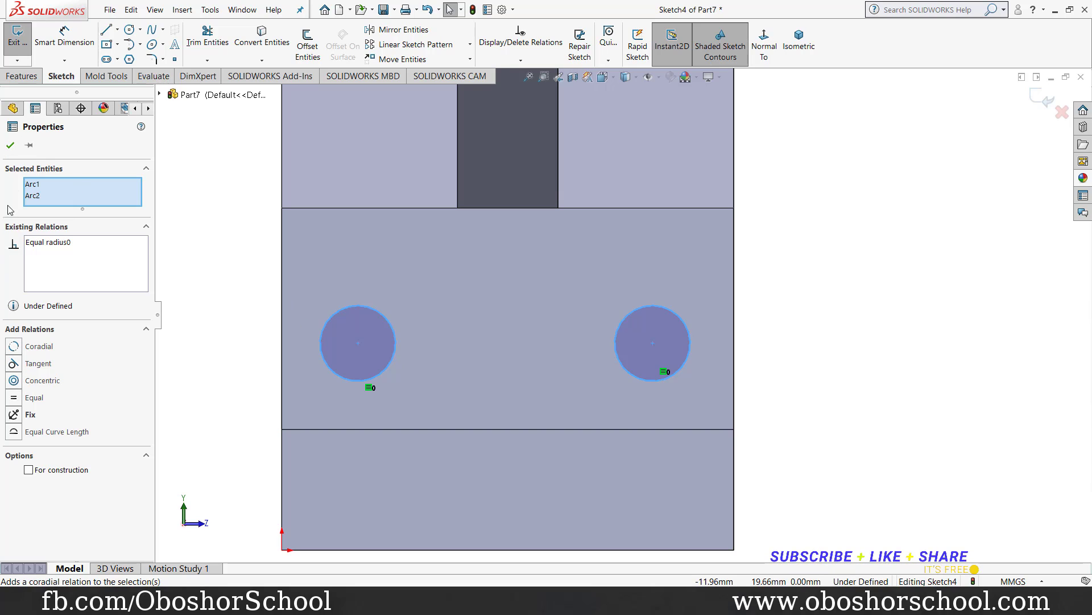
{"action": "left_click", "coordinate": [11, 146]}
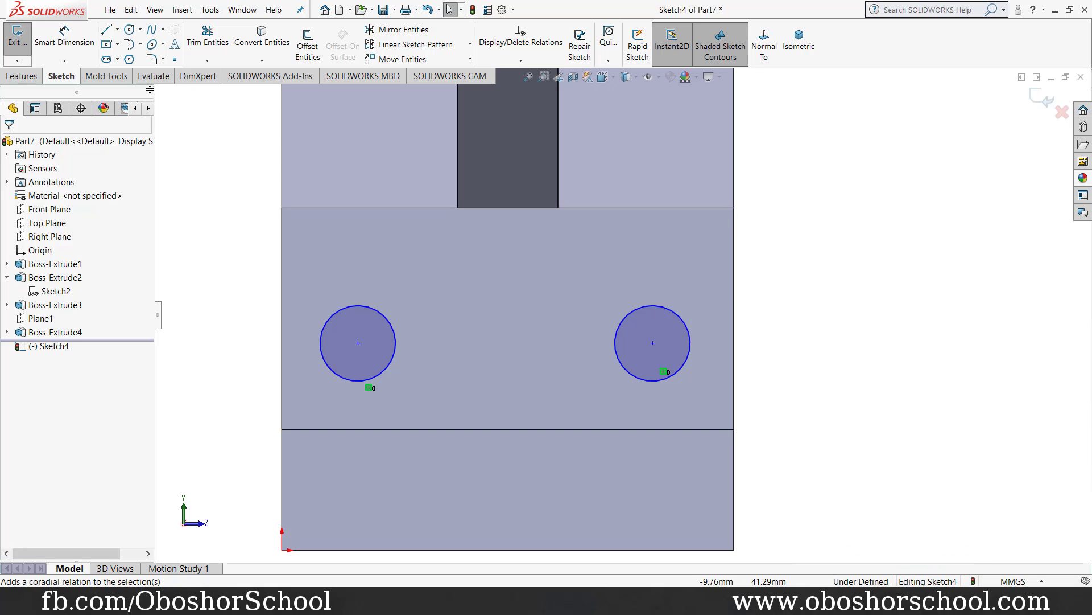
{"action": "key", "text": "d"}
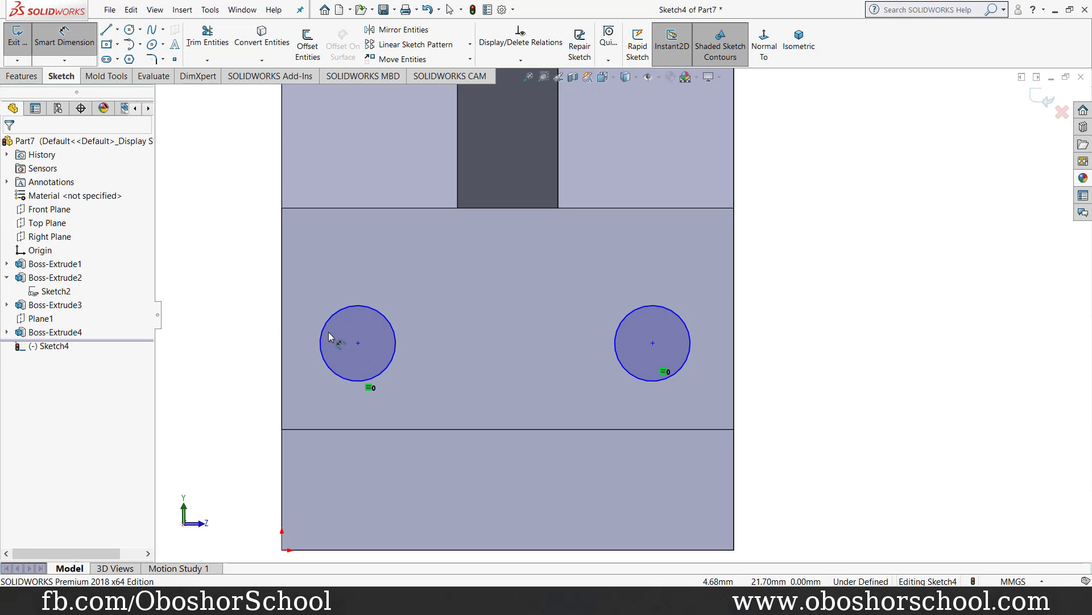
{"action": "left_click", "coordinate": [321, 333]}
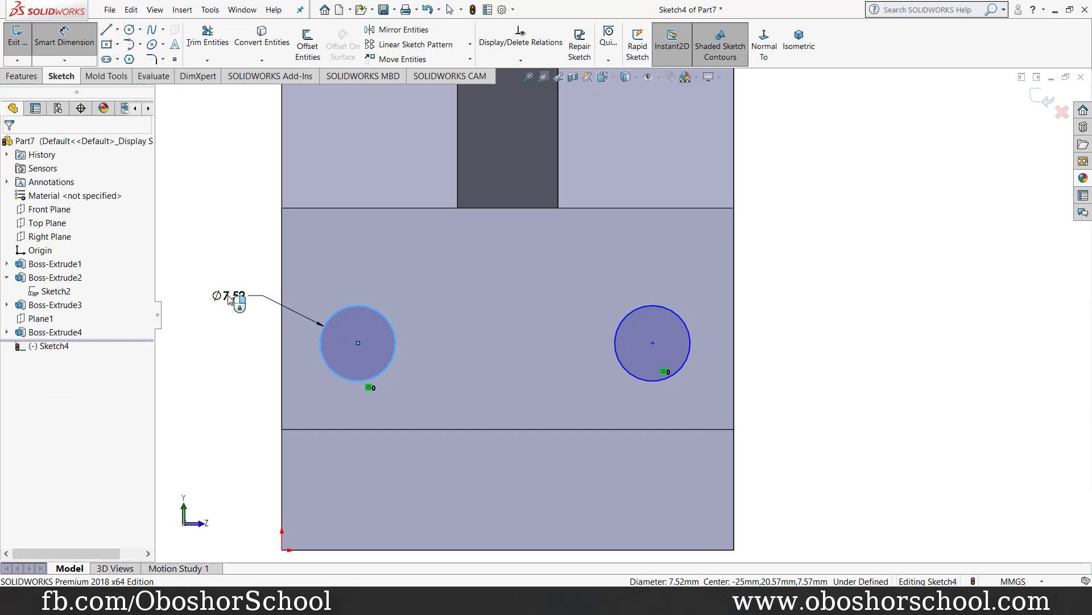
Set the hole diameter to 8 mm and place the left hole centre 12 mm above the lower edge.
{"action": "left_click", "coordinate": [216, 298]}
{"action": "type", "text": "8"}
{"action": "key", "text": "Return"}
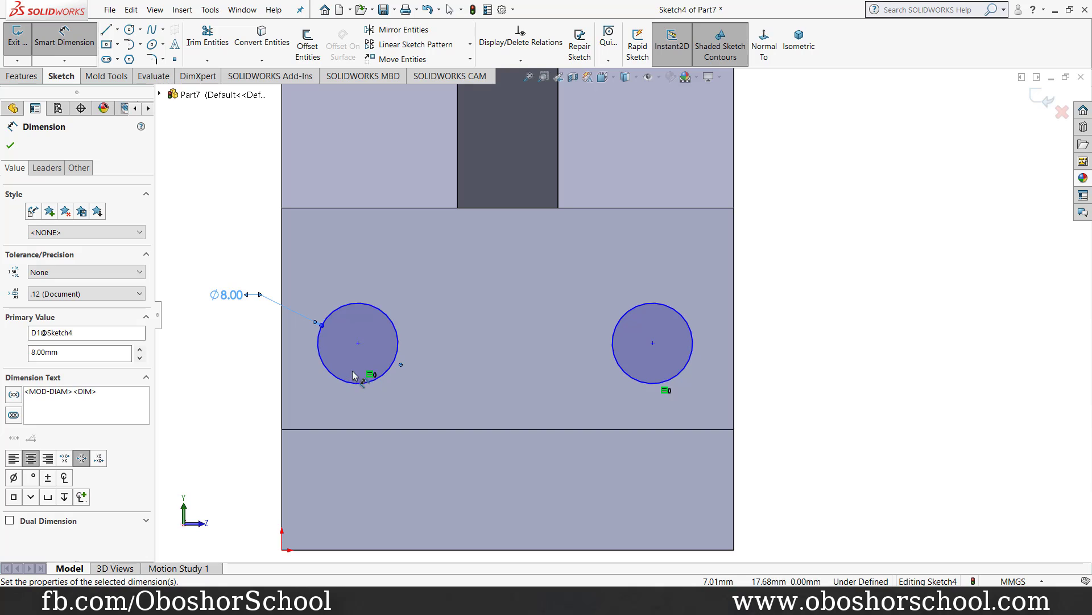
{"action": "left_click", "coordinate": [358, 343]}
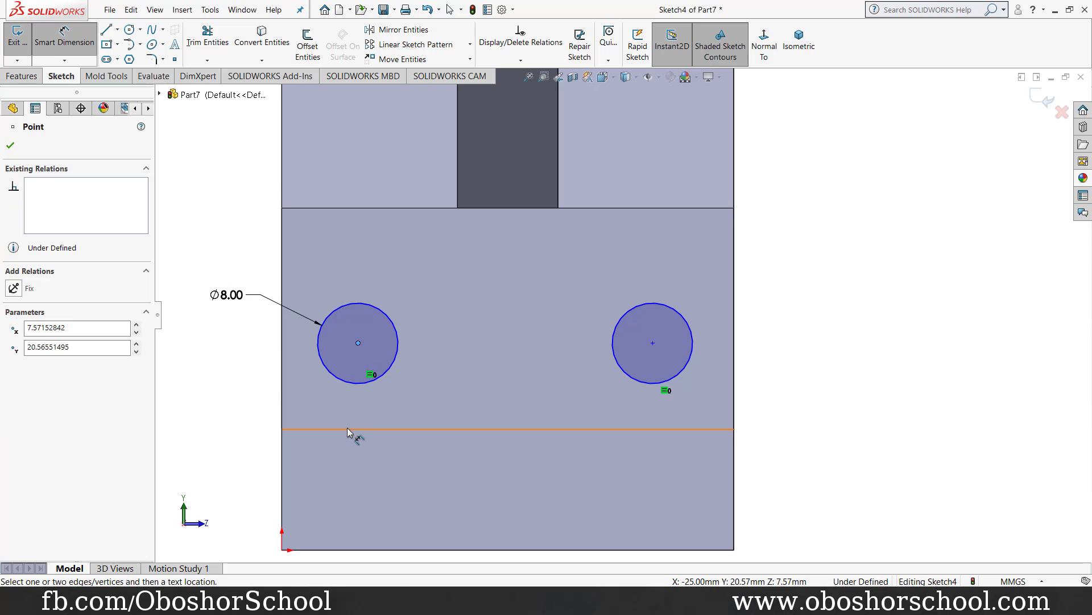
{"action": "left_click", "coordinate": [347, 428]}
{"action": "left_click", "coordinate": [227, 383]}
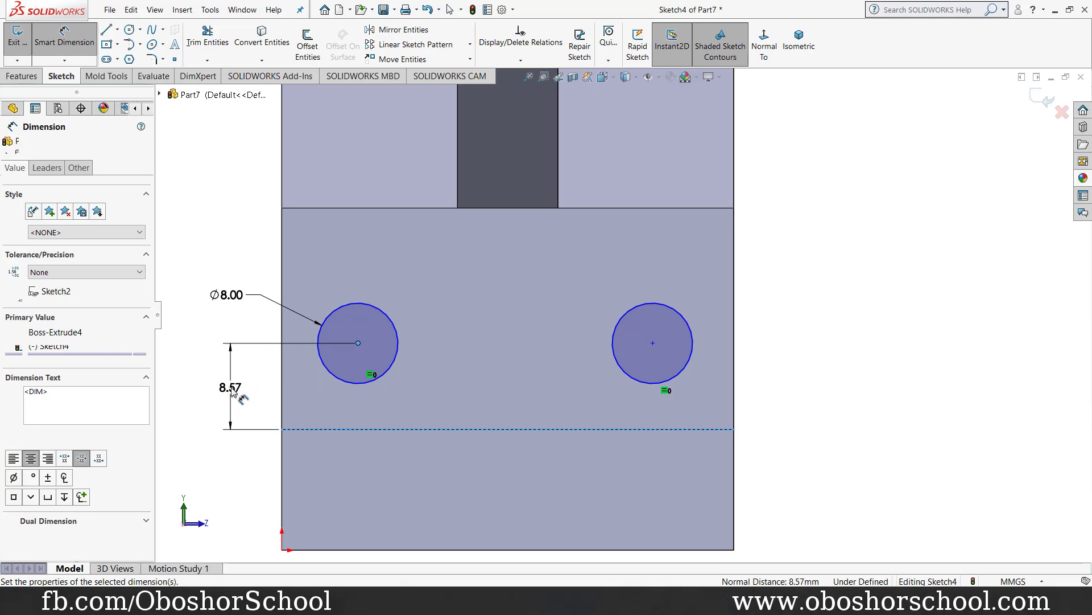
{"action": "type", "text": "12"}
{"action": "key", "text": "Return"}
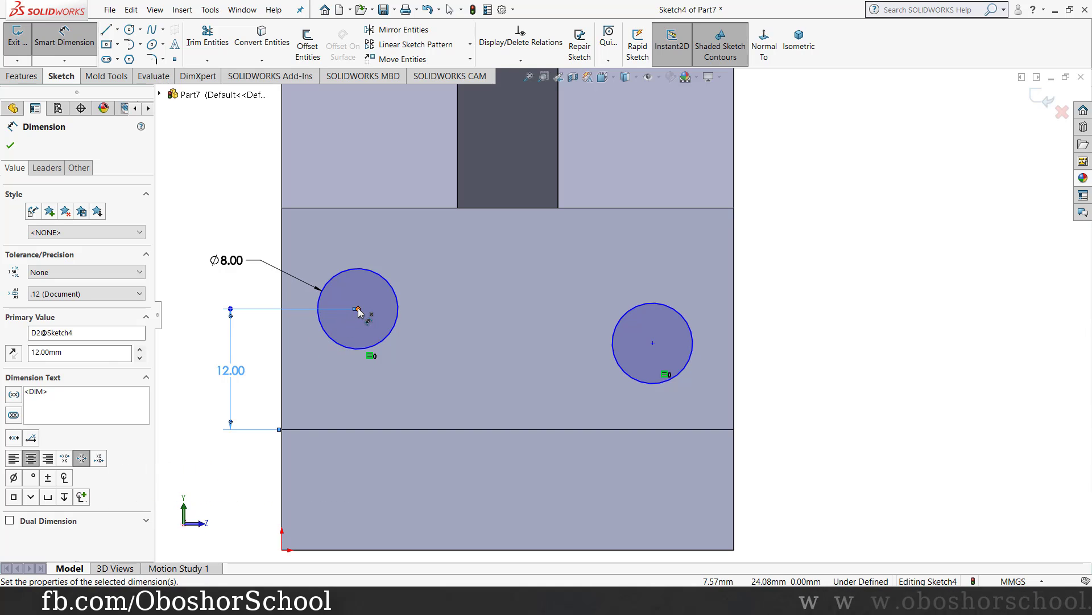
Position the left hole 9 mm from the left edge and space the holes 27 mm apart.
{"action": "left_click", "coordinate": [356, 309]}
{"action": "left_click", "coordinate": [283, 347]}
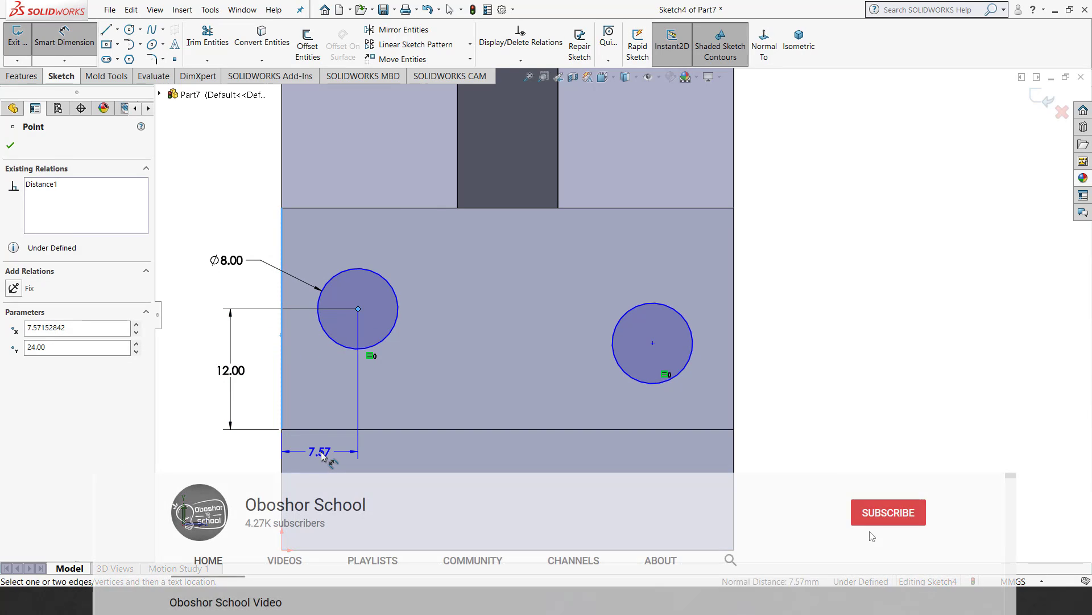
{"action": "left_click", "coordinate": [316, 452]}
{"action": "type", "text": "9"}
{"action": "key", "text": "Return"}
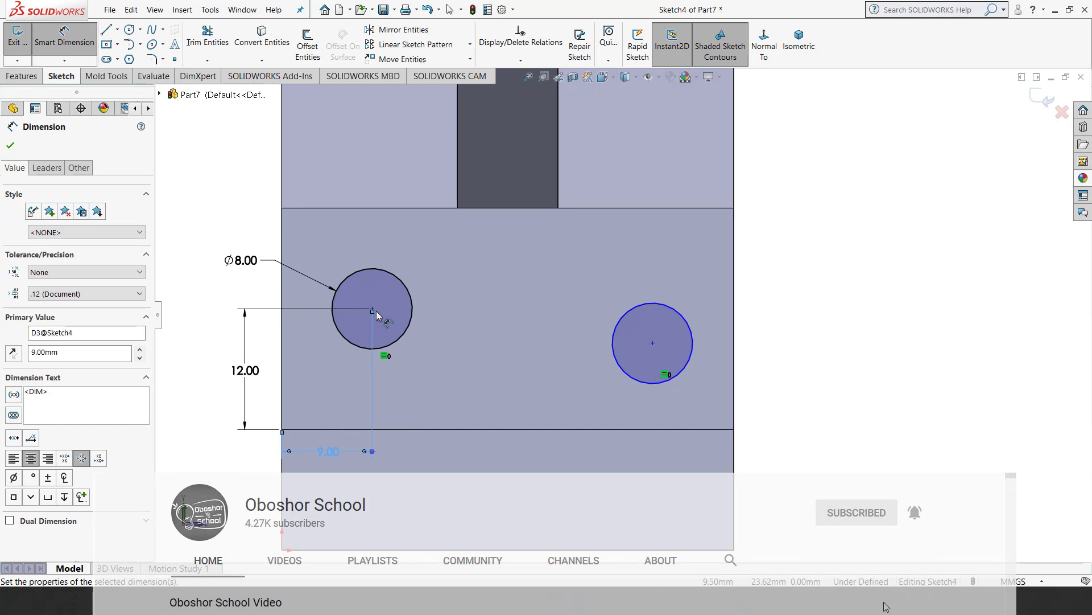
{"action": "left_click", "coordinate": [372, 309]}
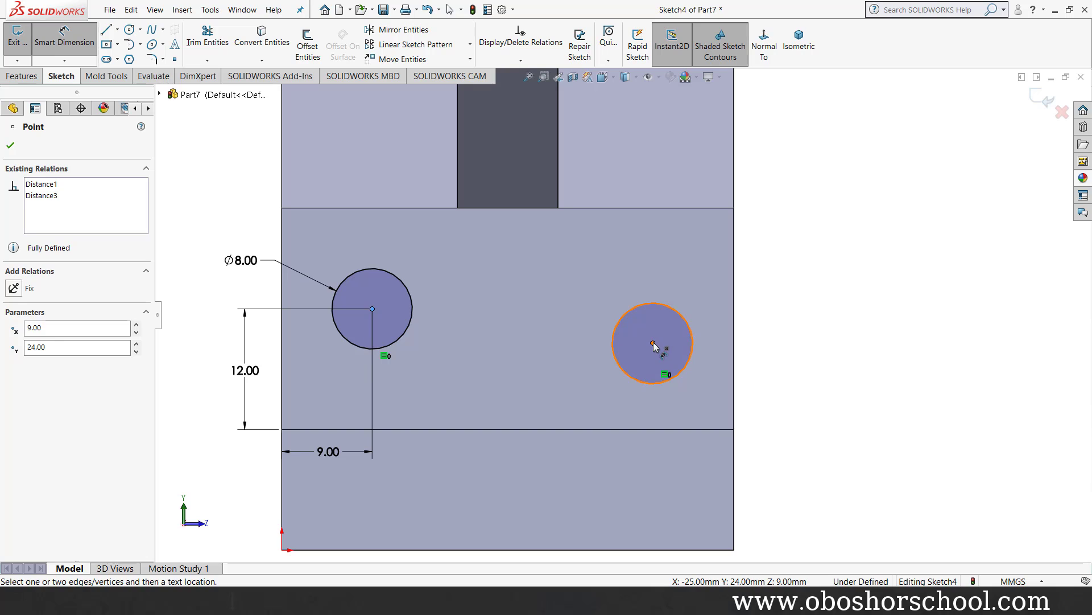
{"action": "left_click", "coordinate": [653, 343]}
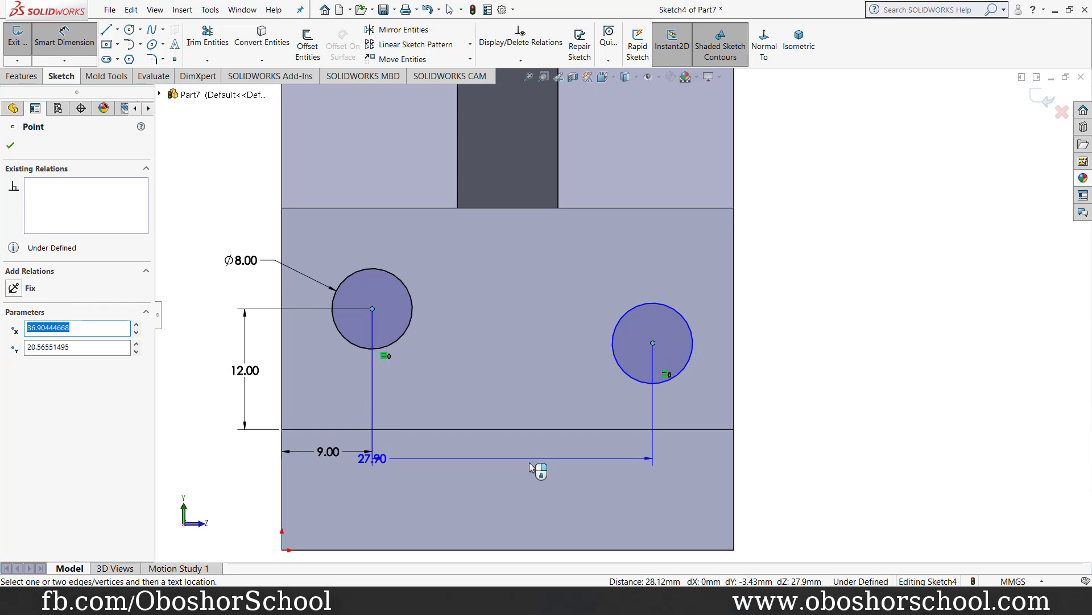
{"action": "left_click", "coordinate": [531, 460]}
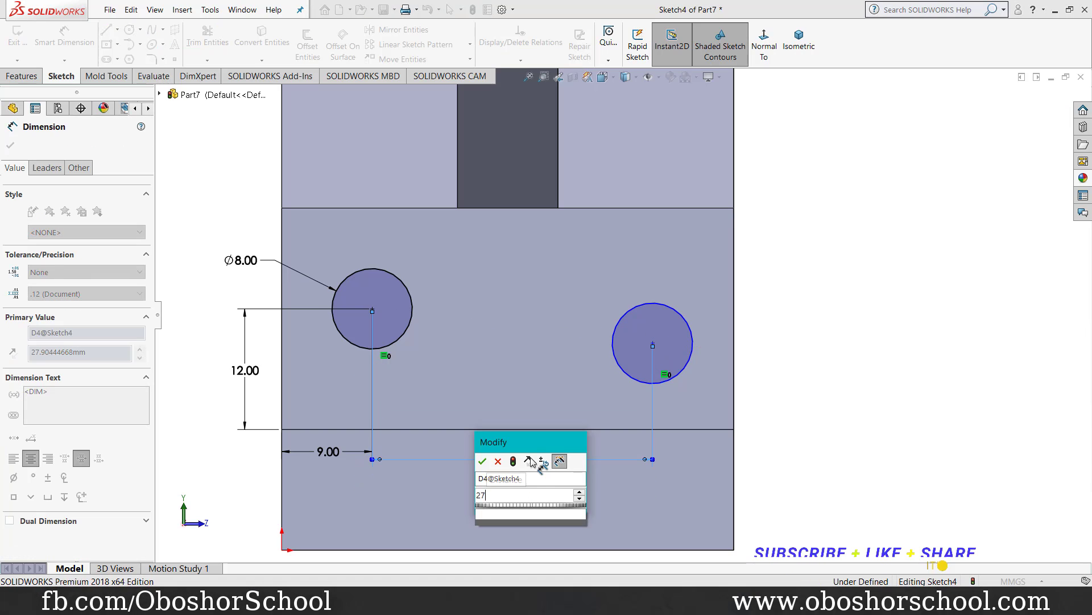
{"action": "type", "text": "27"}
{"action": "key", "text": "Return"}
{"action": "key", "text": "Escape"}
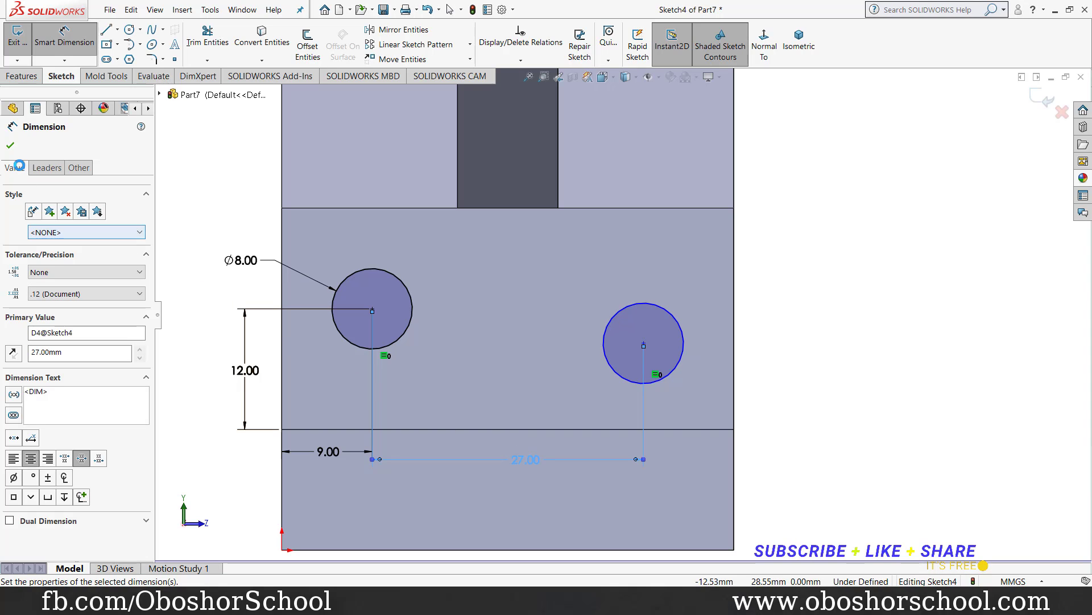
Add a Horizontal relation between the two hole centres.
{"action": "left_click", "coordinate": [372, 309]}
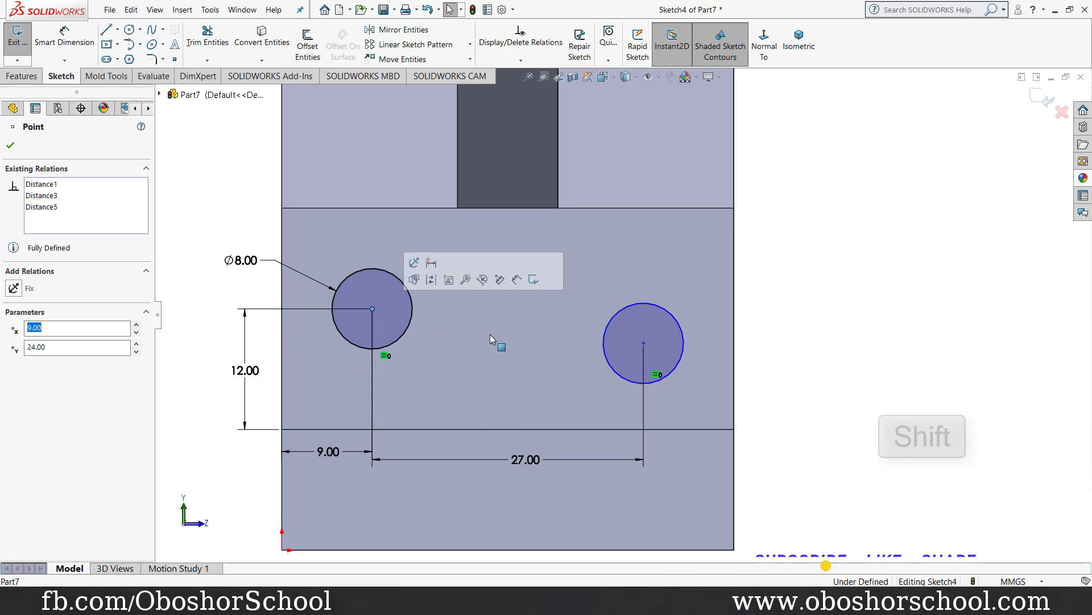
{"action": "left_click", "coordinate": [643, 343], "text": "shift"}
{"action": "left_click", "coordinate": [681, 294]}
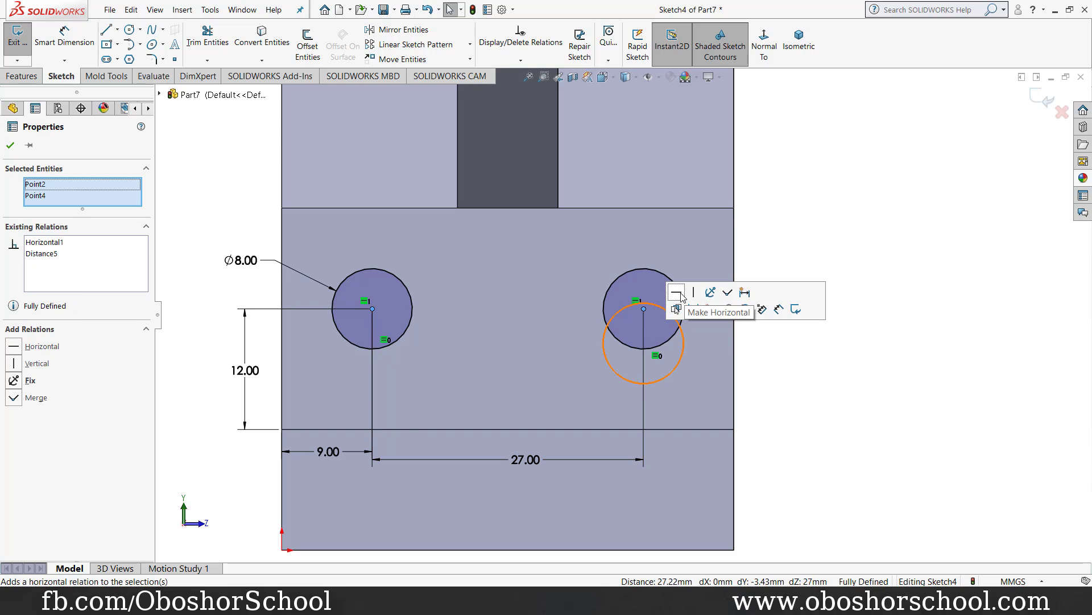
{"action": "left_click", "coordinate": [10, 146]}
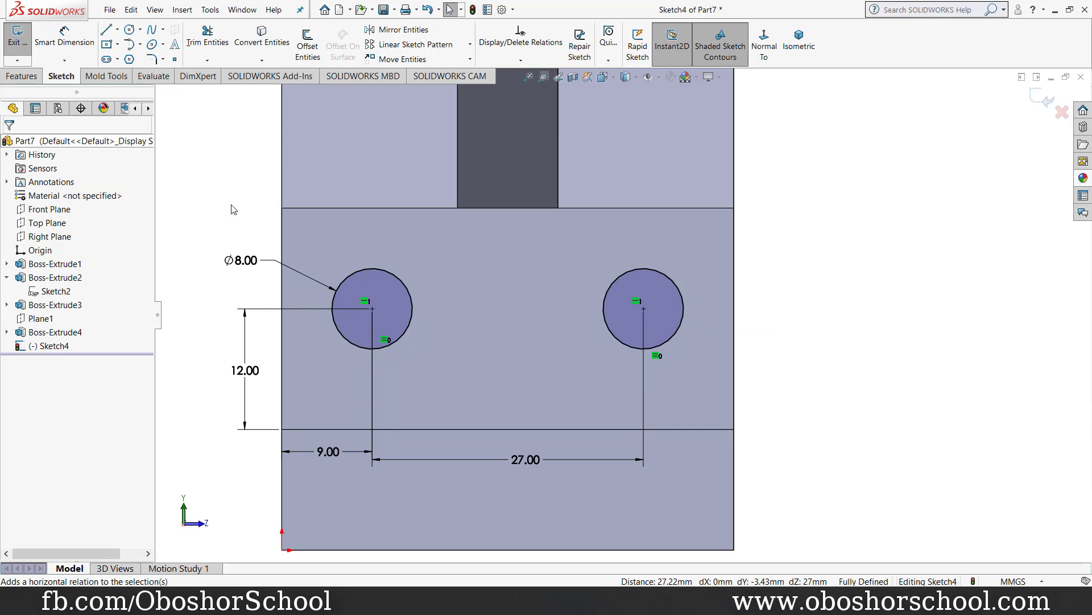
{"action": "left_click", "coordinate": [790, 55]}
Cut both Ø8 mm holes Through All from the front face with an Extruded Cut.
{"action": "scroll", "coordinate": [424, 387], "scroll_direction": "down", "scroll_amount": 2}
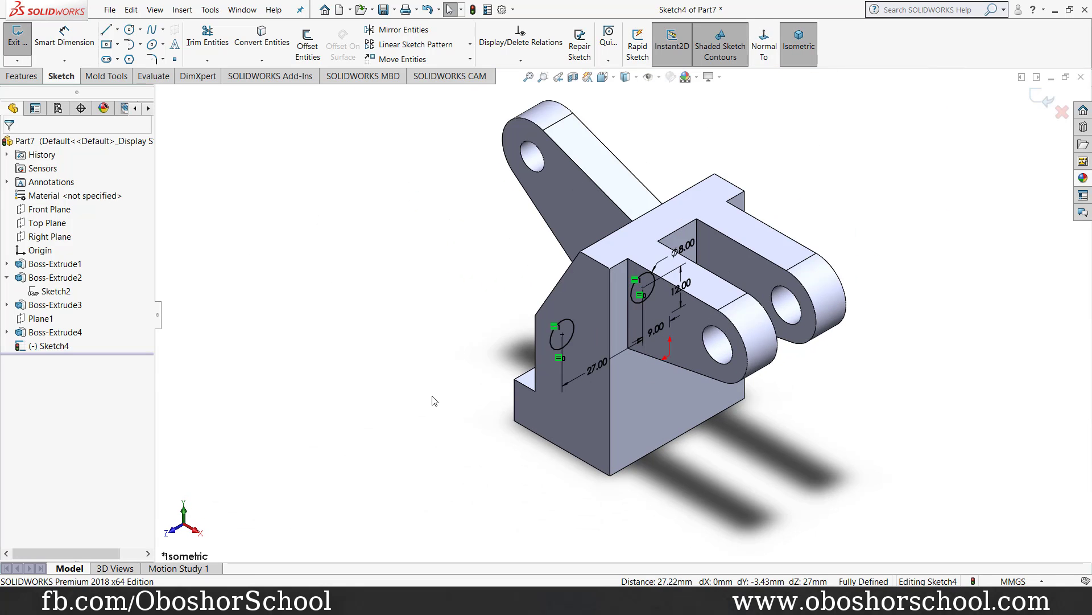
{"action": "middle_click_drag", "start_coordinate": [424, 395], "coordinate": [599, 441]}
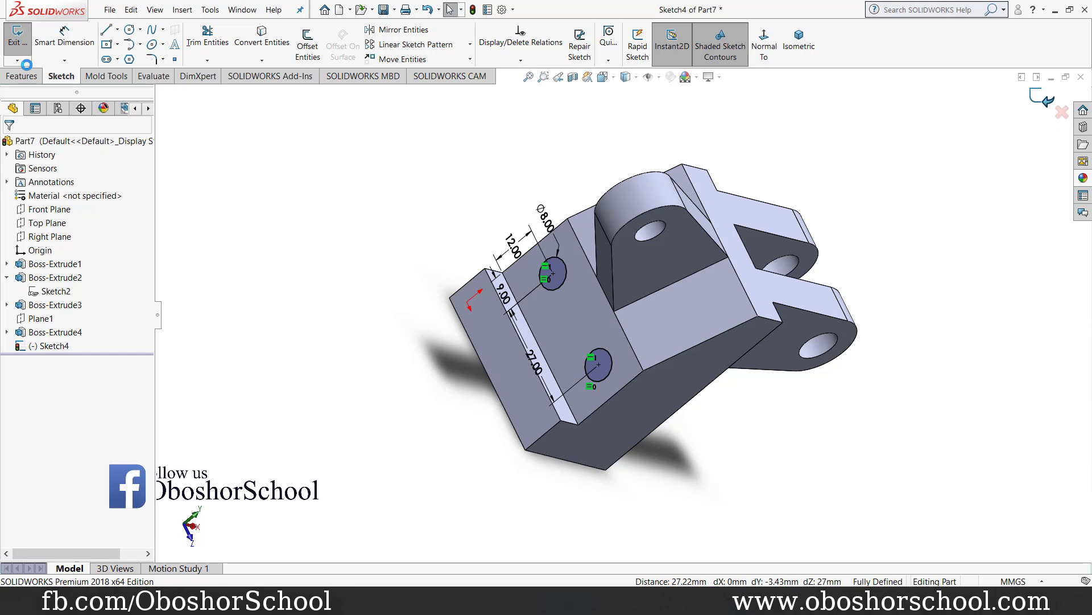
{"action": "left_click", "coordinate": [1043, 100]}
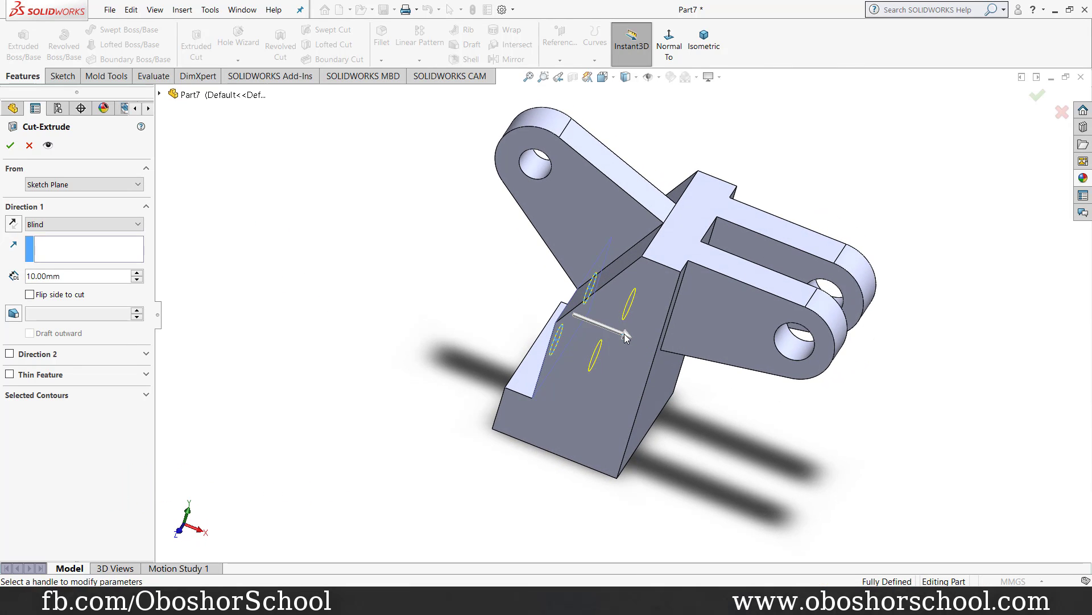
{"action": "left_click_drag", "start_coordinate": [640, 347], "coordinate": [808, 418]}
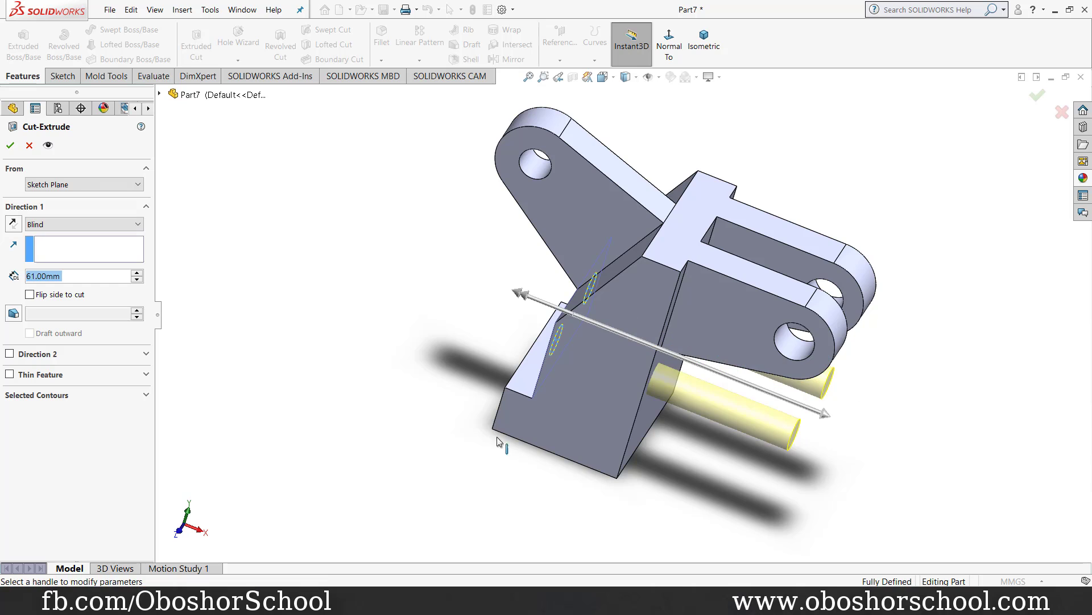
{"action": "mouse_move", "coordinate": [385, 447]}
{"action": "middle_mouse_down"}
{"action": "mouse_move", "coordinate": [503, 546]}
{"action": "mouse_move", "coordinate": [366, 522]}
{"action": "mouse_move", "coordinate": [339, 555]}
{"action": "middle_mouse_up"}
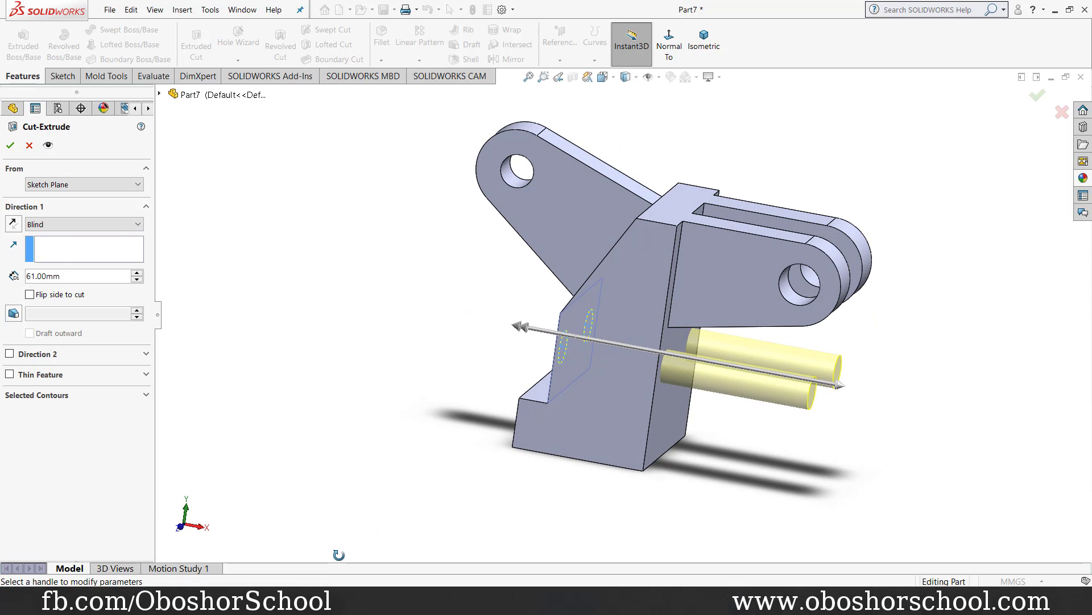
{"action": "left_click", "coordinate": [117, 230]}
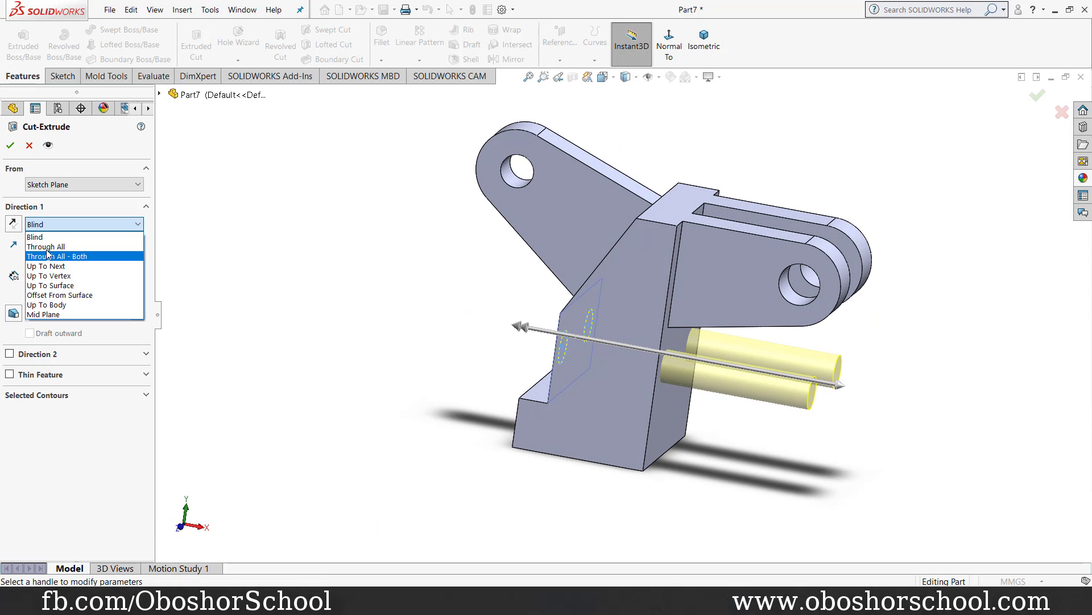
{"action": "left_click", "coordinate": [57, 247]}
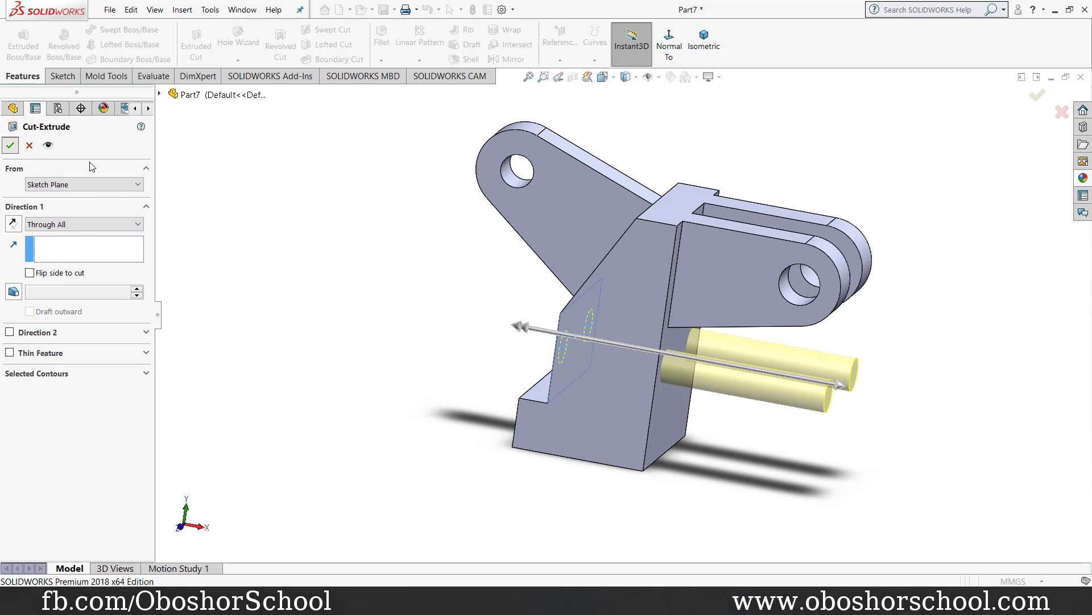
{"action": "key", "text": "Return"}
{"action": "mouse_move", "coordinate": [306, 274]}
{"action": "middle_mouse_down"}
{"action": "mouse_move", "coordinate": [497, 312]}
{"action": "mouse_move", "coordinate": [427, 402]}
{"action": "mouse_move", "coordinate": [324, 470]}
{"action": "mouse_move", "coordinate": [360, 541]}
{"action": "mouse_move", "coordinate": [334, 545]}
{"action": "middle_mouse_up"}
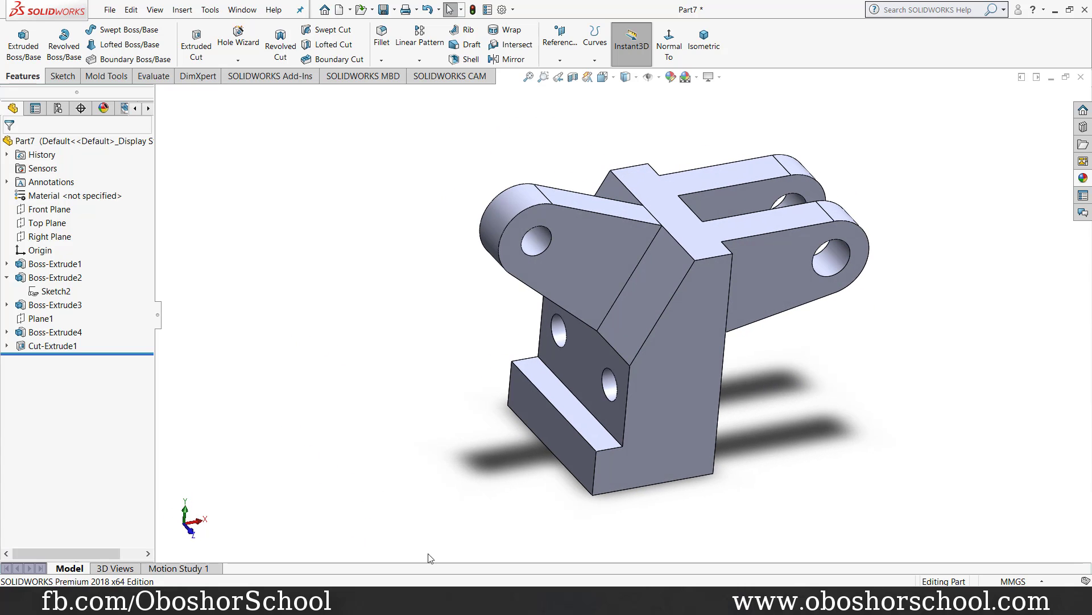
{"action": "key", "text": "alt+Tab"}
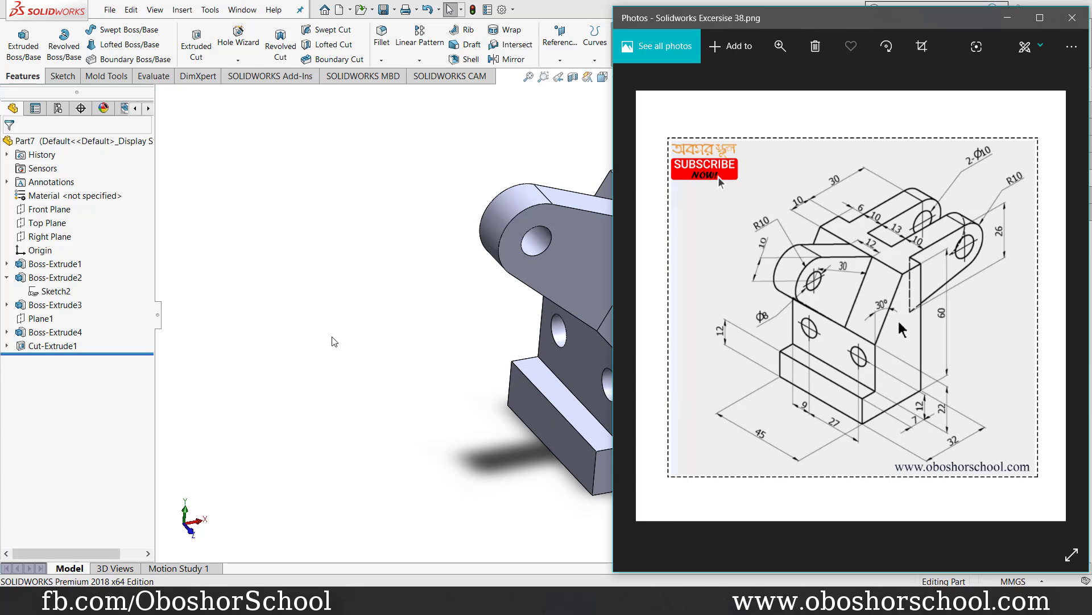
{"action": "key", "text": "alt+Tab"}
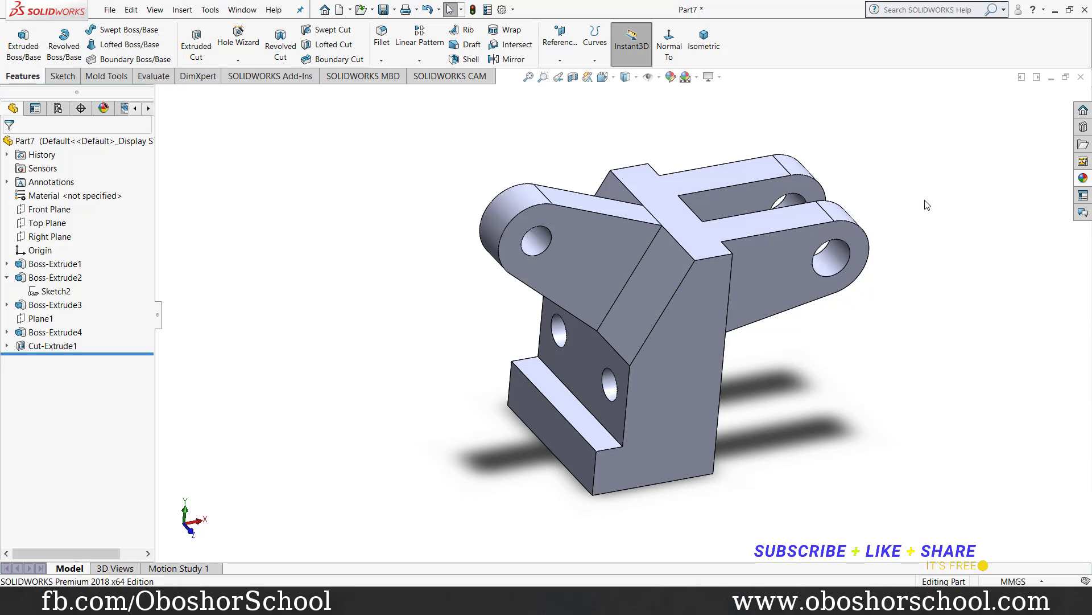
{"action": "left_click", "coordinate": [718, 41]}
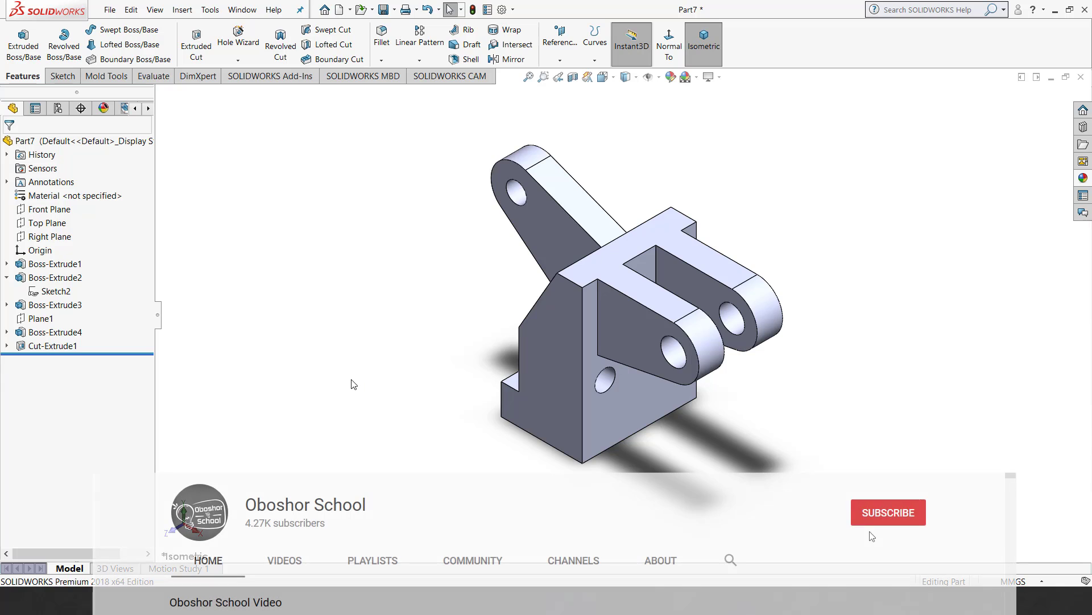
Apply a low gloss plastic appearance to the whole part and set its colour to white.
{"action": "right_click", "coordinate": [708, 254]}
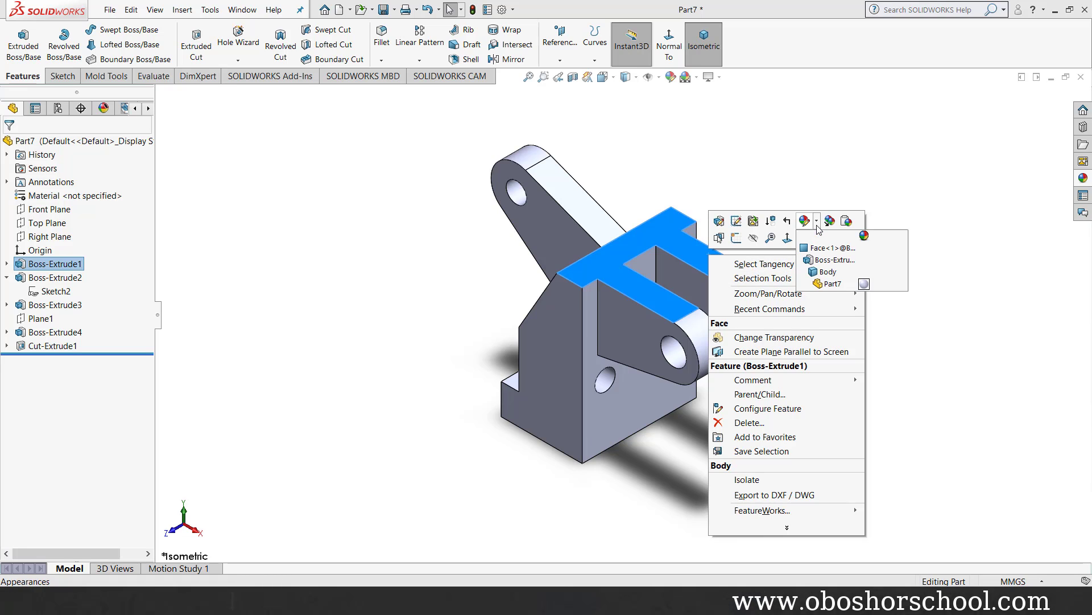
{"action": "left_click", "coordinate": [825, 278]}
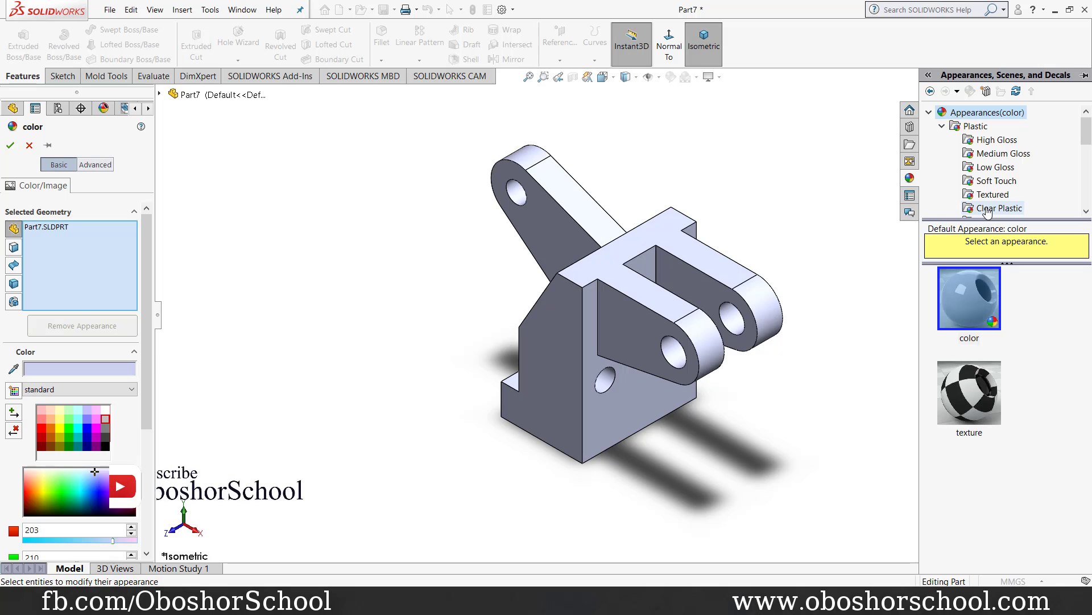
{"action": "left_click", "coordinate": [996, 170]}
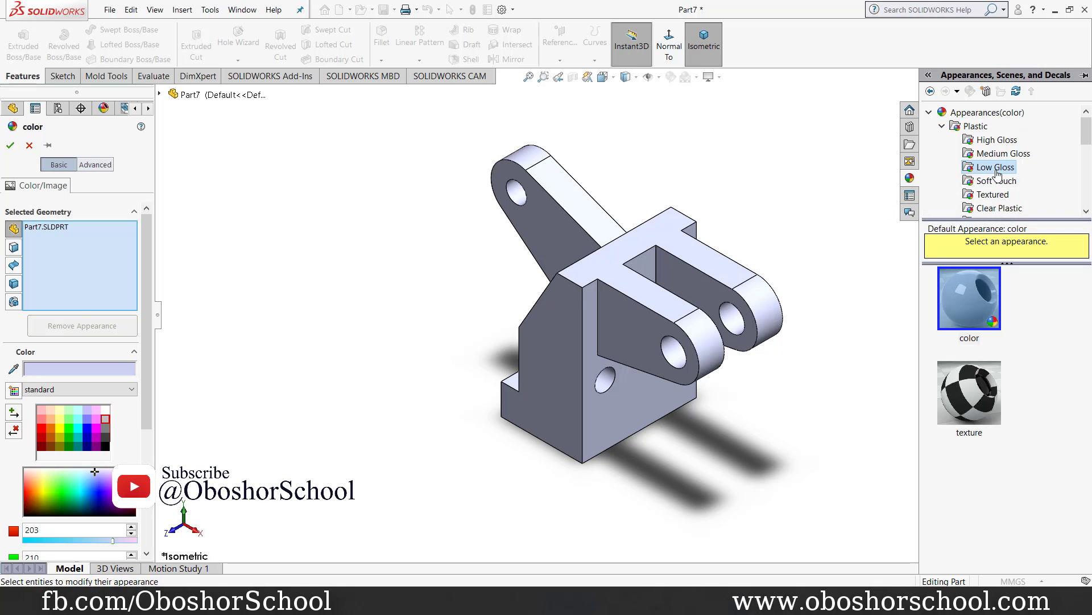
{"action": "left_click_drag", "start_coordinate": [1087, 325], "coordinate": [1077, 450]}
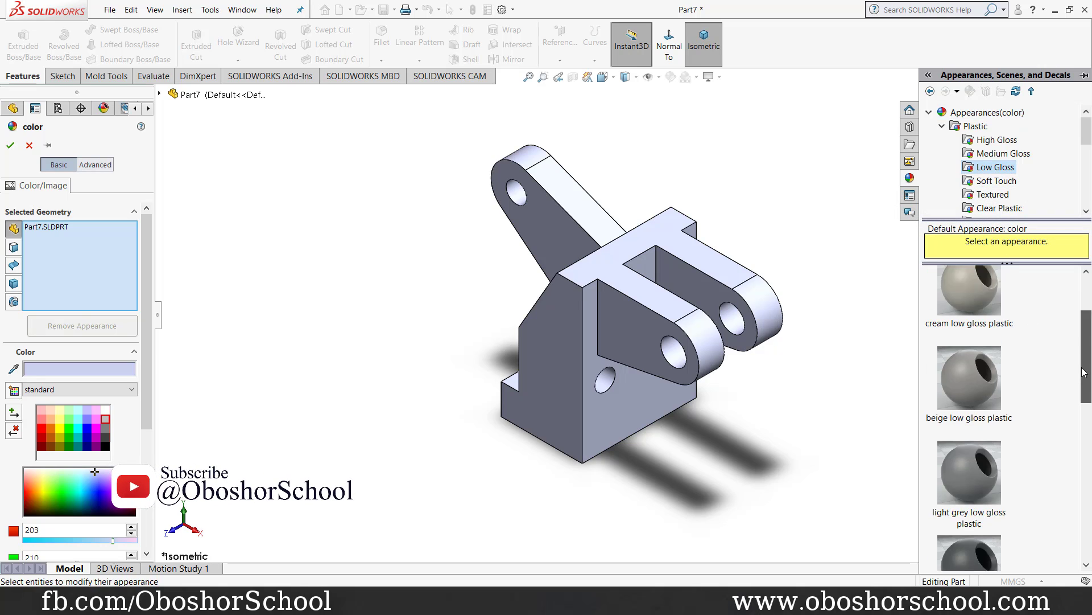
{"action": "left_click", "coordinate": [983, 283]}
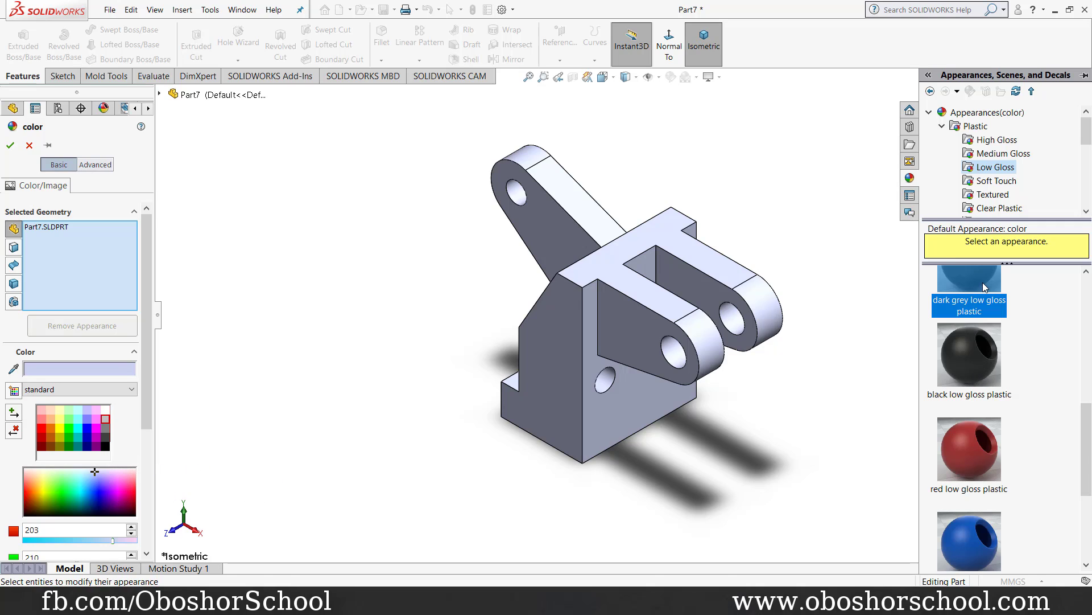
{"action": "left_click", "coordinate": [105, 414]}
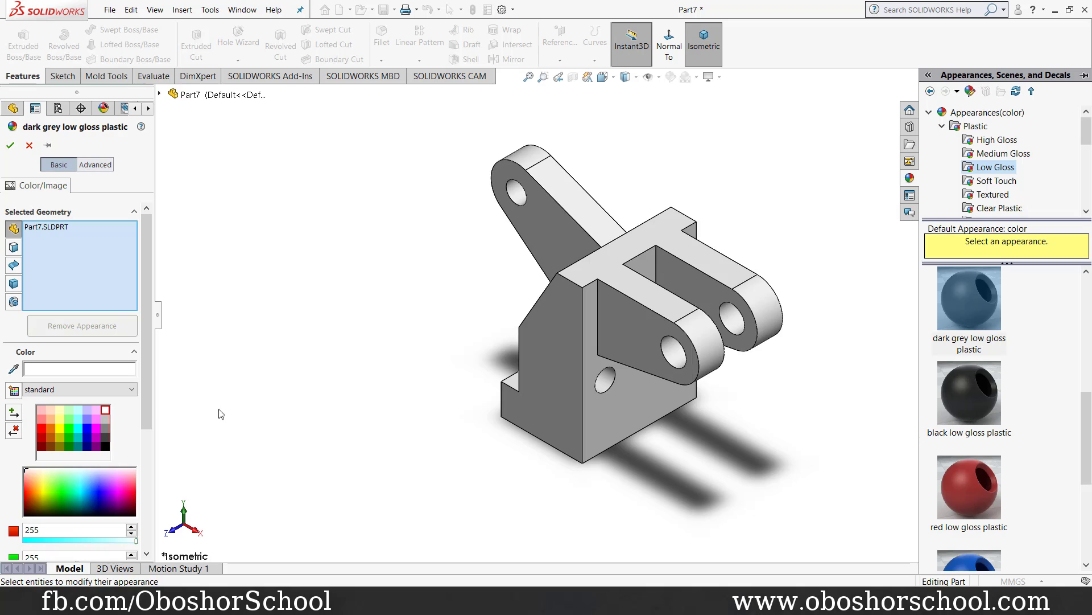
{"action": "left_click", "coordinate": [10, 145]}
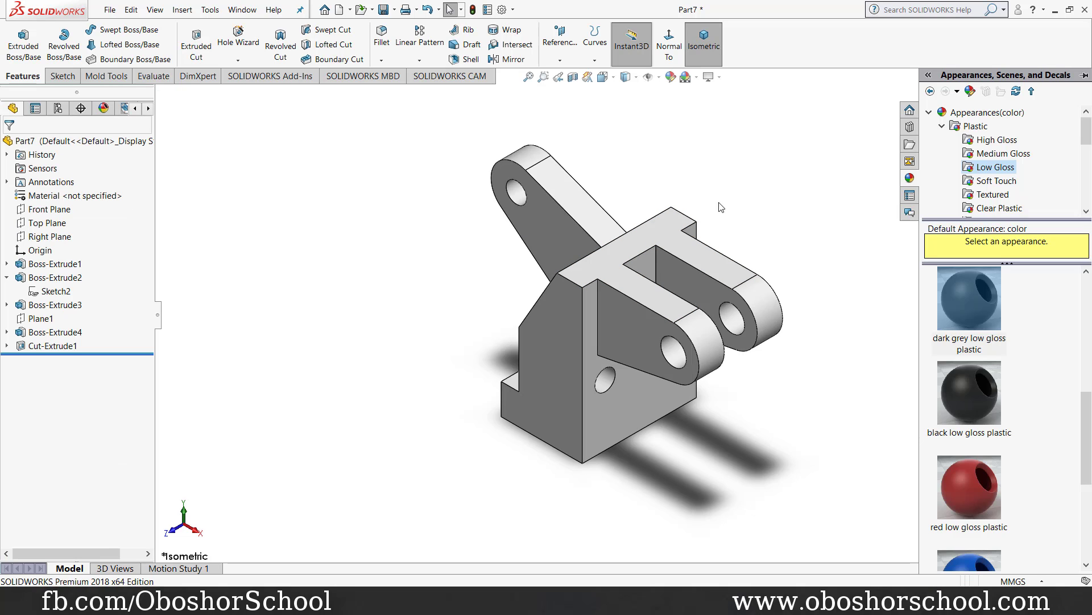
Zoom out and orbit the white bracket to inspect its back, then return to the front.
{"action": "scroll", "coordinate": [796, 203], "scroll_direction": "down", "scroll_amount": 1}
{"action": "scroll", "coordinate": [808, 262], "scroll_direction": "down", "scroll_amount": 1}
{"action": "scroll", "coordinate": [823, 300], "scroll_direction": "down", "scroll_amount": 1}
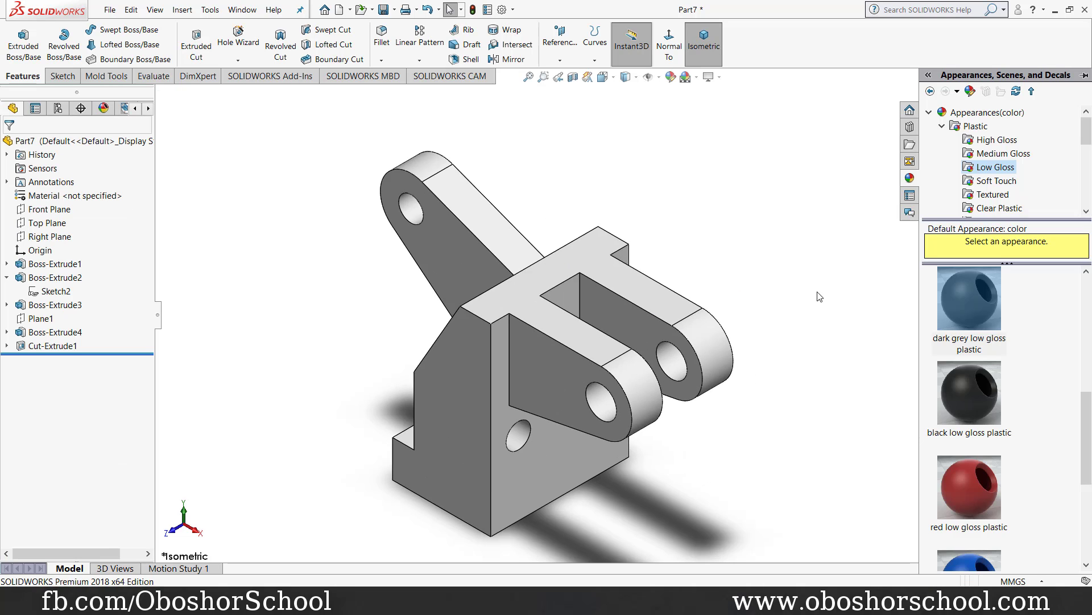
{"action": "middle_click_drag", "start_coordinate": [311, 405], "coordinate": [452, 435]}
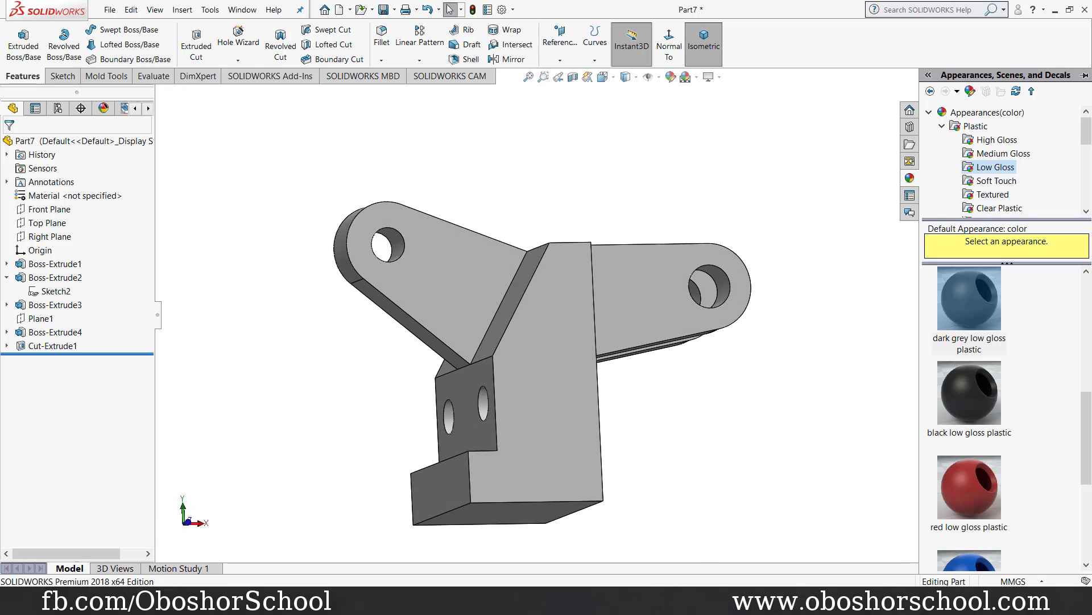
{"action": "middle_click_drag", "start_coordinate": [361, 366], "coordinate": [365, 455]}
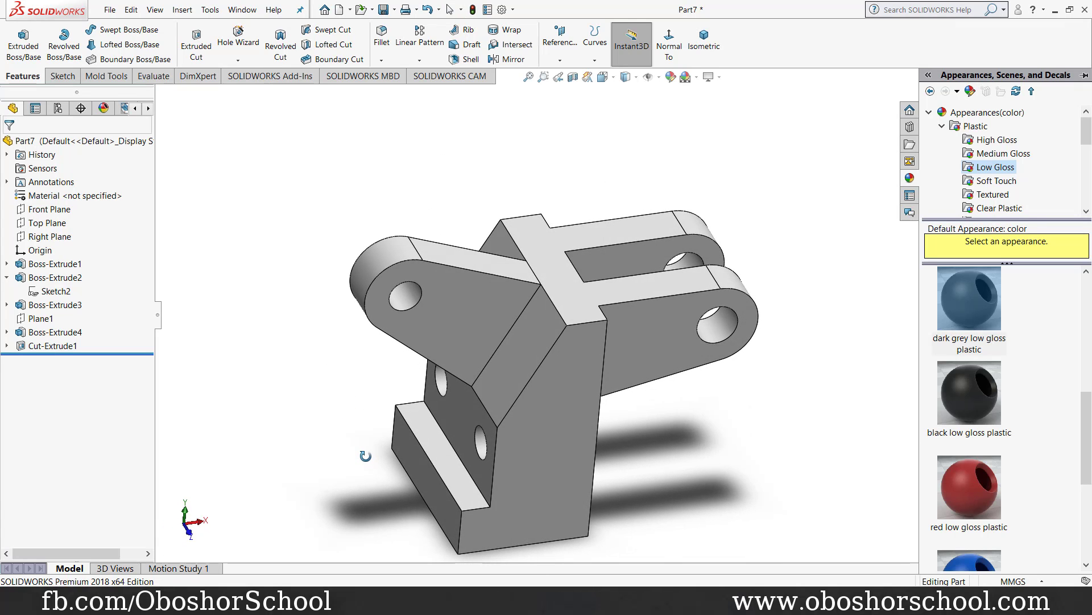
Show the bracket in a corner view orientation and pan it toward the left.
{"action": "left_click", "coordinate": [604, 78]}
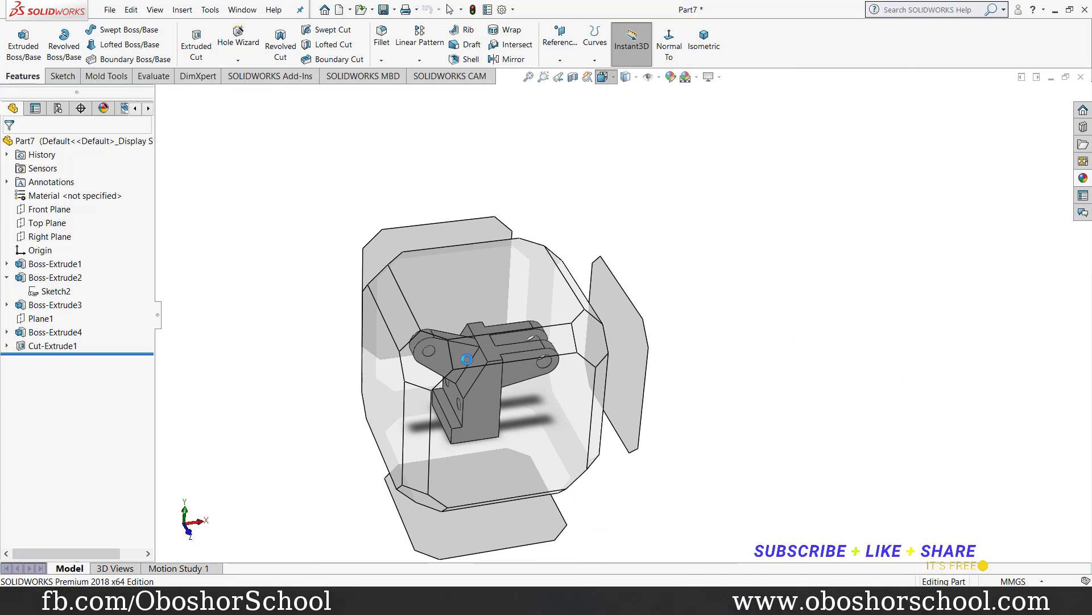
{"action": "left_click", "coordinate": [442, 371]}
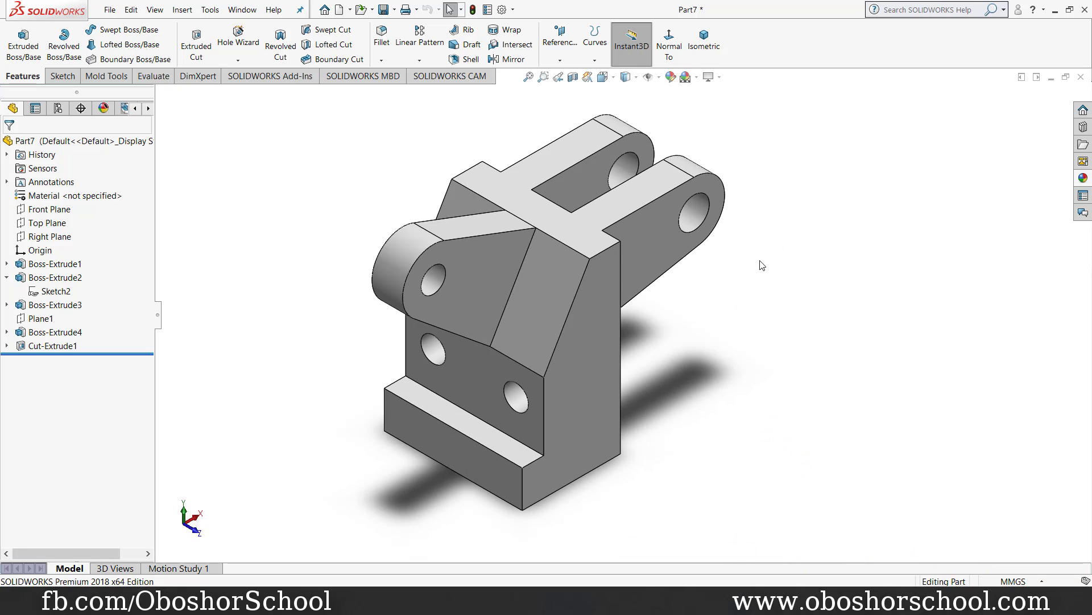
{"action": "right_click", "coordinate": [763, 264]}
{"action": "left_click", "coordinate": [809, 323]}
{"action": "left_click_drag", "start_coordinate": [810, 286], "coordinate": [660, 300]}
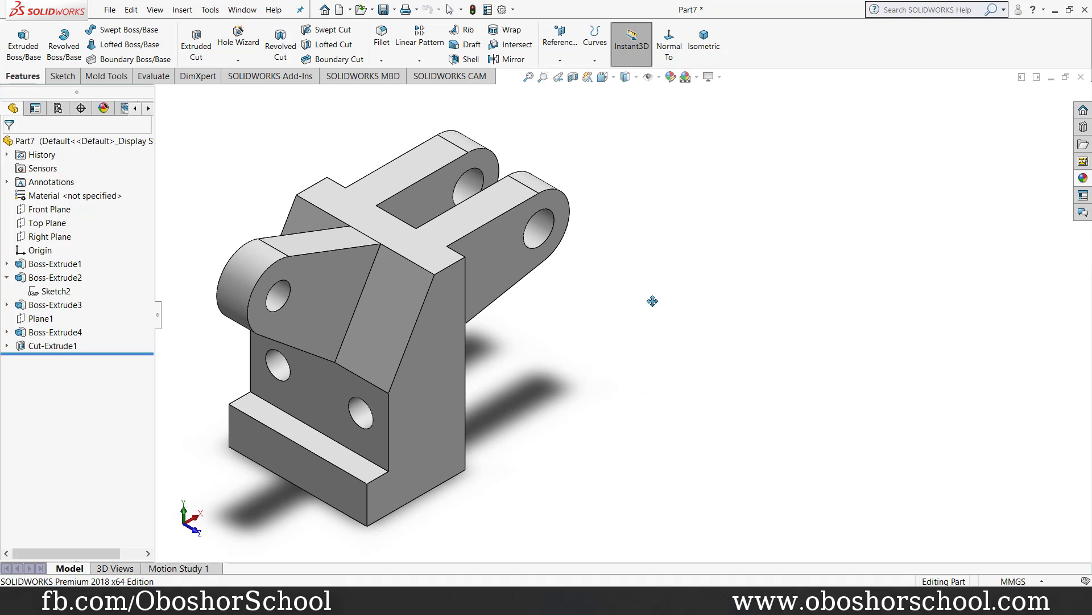